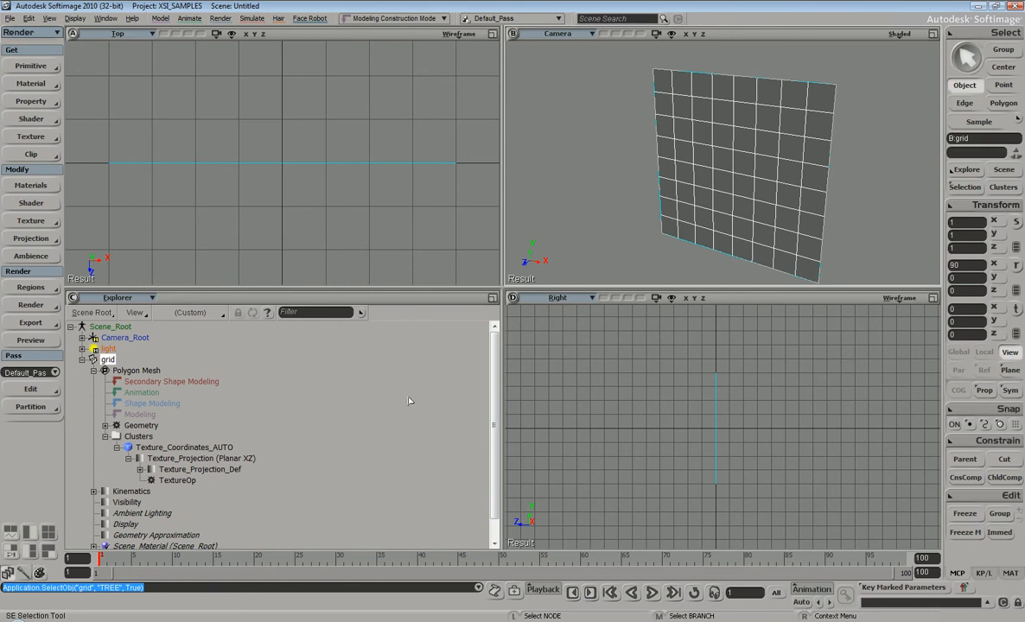
Step: Open the Texture Editor for the grid and set the camera view to Textured display
{"action": "right_click_drag", "start_coordinate": [797, 57], "coordinate": [792, 64]}
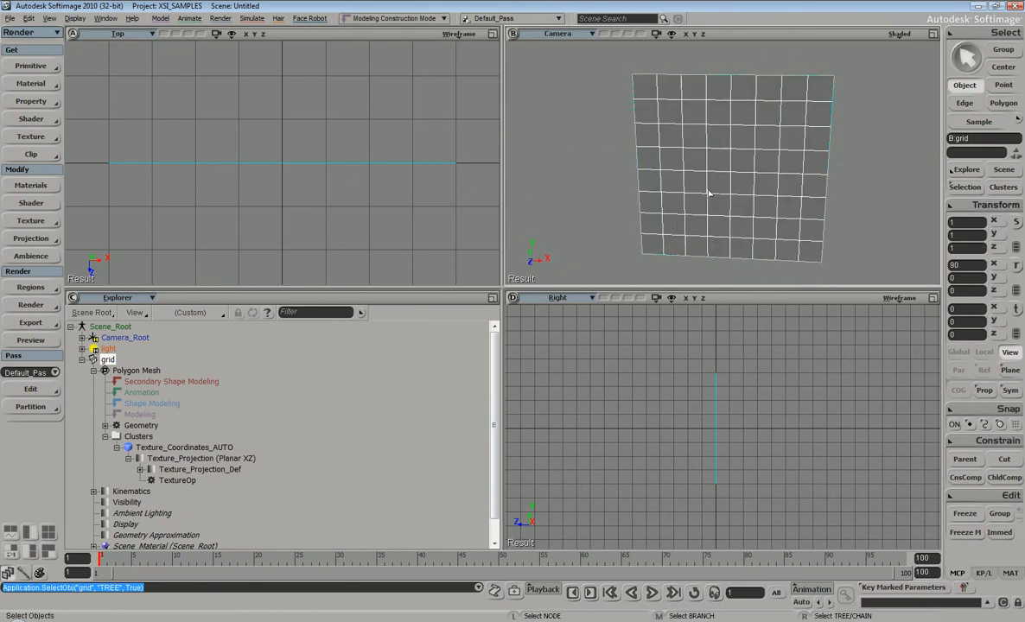
{"action": "key", "text": "alt+7"}
{"action": "mouse_move", "coordinate": [1011, 142]}
{"action": "left_mouse_down"}
{"action": "mouse_move", "coordinate": [645, 254]}
{"action": "mouse_move", "coordinate": [514, 270]}
{"action": "left_mouse_up"}
{"action": "left_click", "coordinate": [898, 34]}
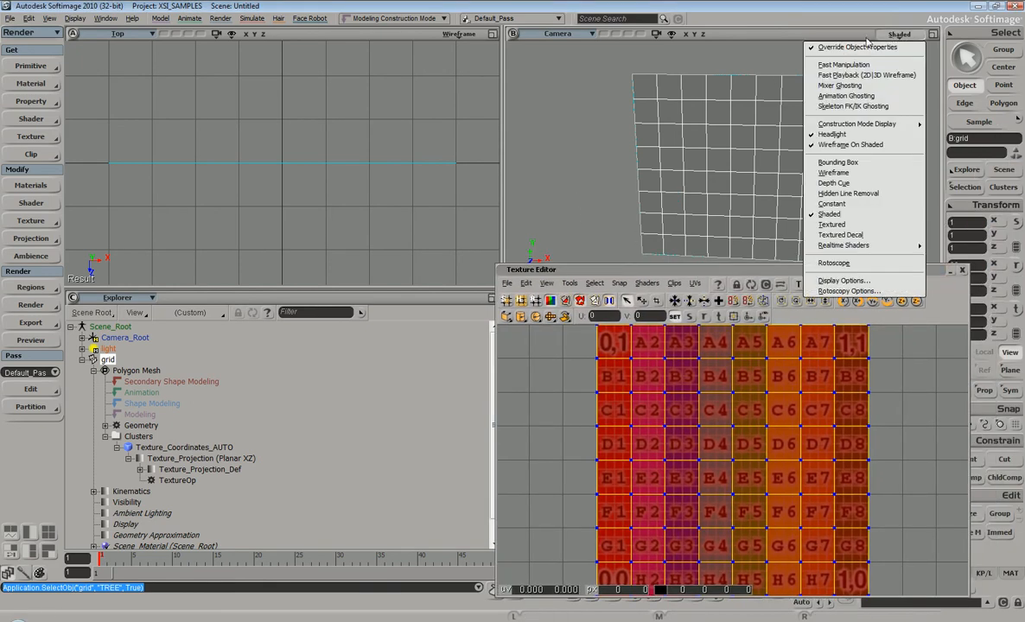
{"action": "left_click", "coordinate": [856, 225]}
{"action": "key", "text": "s"}
{"action": "right_click_drag", "start_coordinate": [723, 140], "coordinate": [701, 130]}
{"action": "key", "text": "s"}
{"action": "middle_click_drag", "start_coordinate": [702, 102], "coordinate": [755, 125]}
{"action": "right_click_drag", "start_coordinate": [755, 125], "coordinate": [692, 126]}
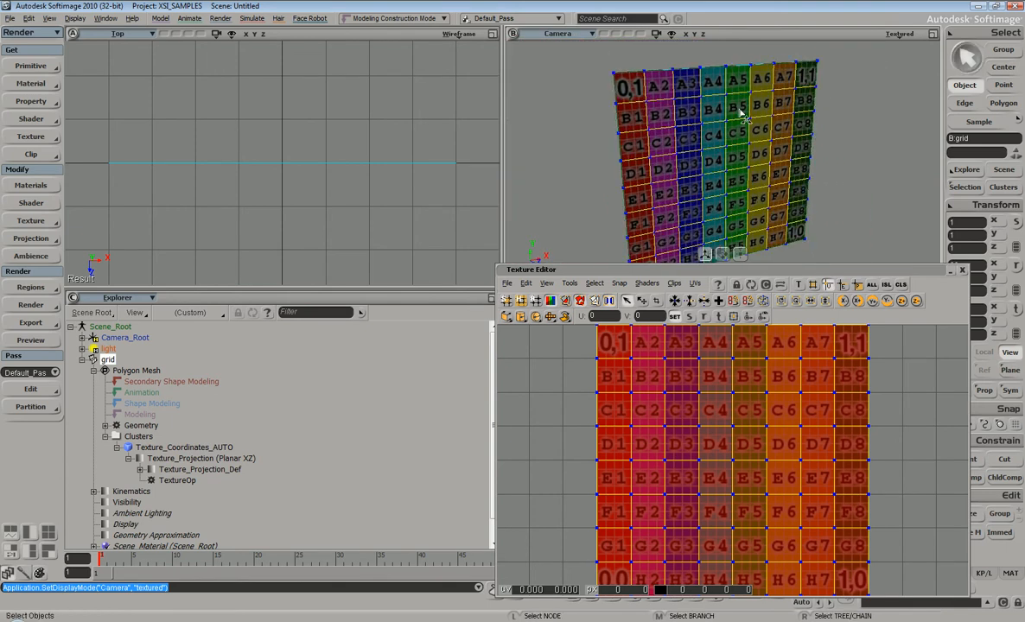
Step: Try moving grid points in the camera view with the Tweak Component tool and undo both moves
{"action": "key", "text": "m"}
{"action": "scroll", "coordinate": [756, 168], "scroll_direction": "up", "scroll_amount": 4}
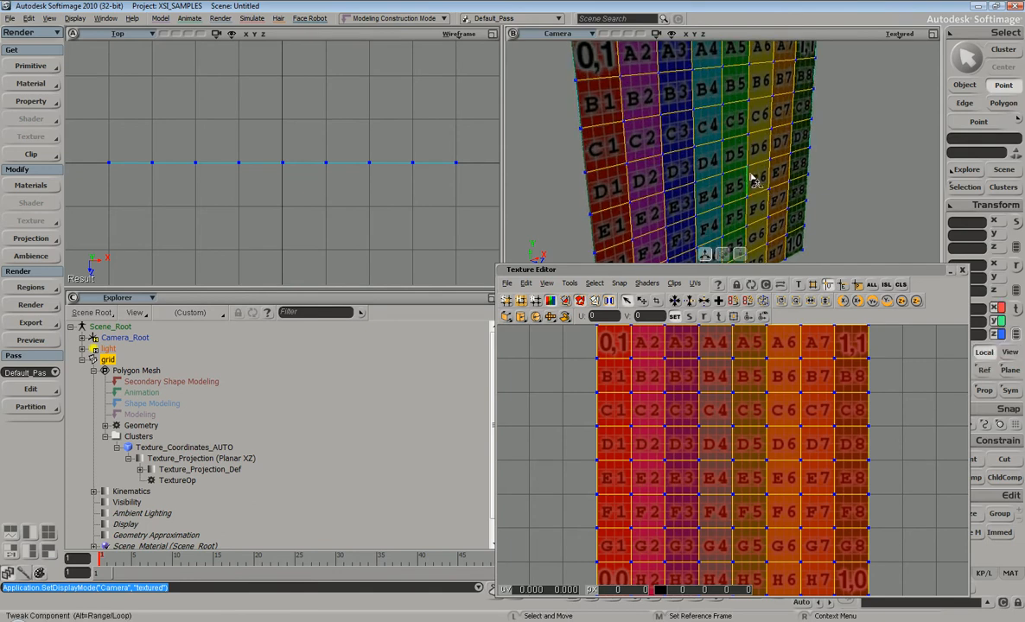
{"action": "left_click_drag", "start_coordinate": [749, 170], "coordinate": [798, 170]}
{"action": "key", "text": "s"}
{"action": "right_click_drag", "start_coordinate": [783, 139], "coordinate": [798, 184]}
{"action": "key", "text": "m"}
{"action": "left_click_drag", "start_coordinate": [786, 177], "coordinate": [744, 174]}
{"action": "key", "text": "s"}
{"action": "mouse_move", "coordinate": [749, 174]}
{"action": "right_mouse_down"}
{"action": "mouse_move", "coordinate": [718, 168]}
{"action": "mouse_move", "coordinate": [725, 179]}
{"action": "mouse_move", "coordinate": [691, 211]}
{"action": "mouse_move", "coordinate": [739, 148]}
{"action": "mouse_move", "coordinate": [805, 159]}
{"action": "mouse_move", "coordinate": [750, 181]}
{"action": "right_mouse_up"}
{"action": "key", "text": "m"}
{"action": "key", "text": "s"}
{"action": "key", "text": "s"}
{"action": "key", "text": "ctrl+z"}
{"action": "key", "text": "ctrl+z"}
Step: Examine the textured grid in the camera view and select the TextureOp under its texture projection
{"action": "key", "text": "s"}
{"action": "left_click_drag", "start_coordinate": [771, 156], "coordinate": [741, 161]}
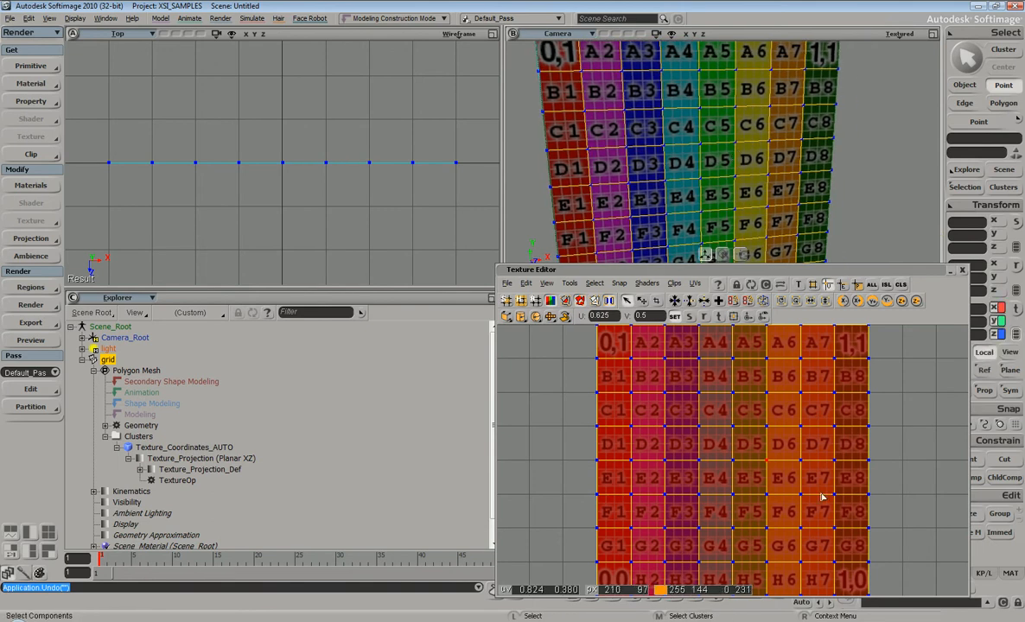
{"action": "key", "text": "s"}
{"action": "right_click_drag", "start_coordinate": [778, 130], "coordinate": [730, 117]}
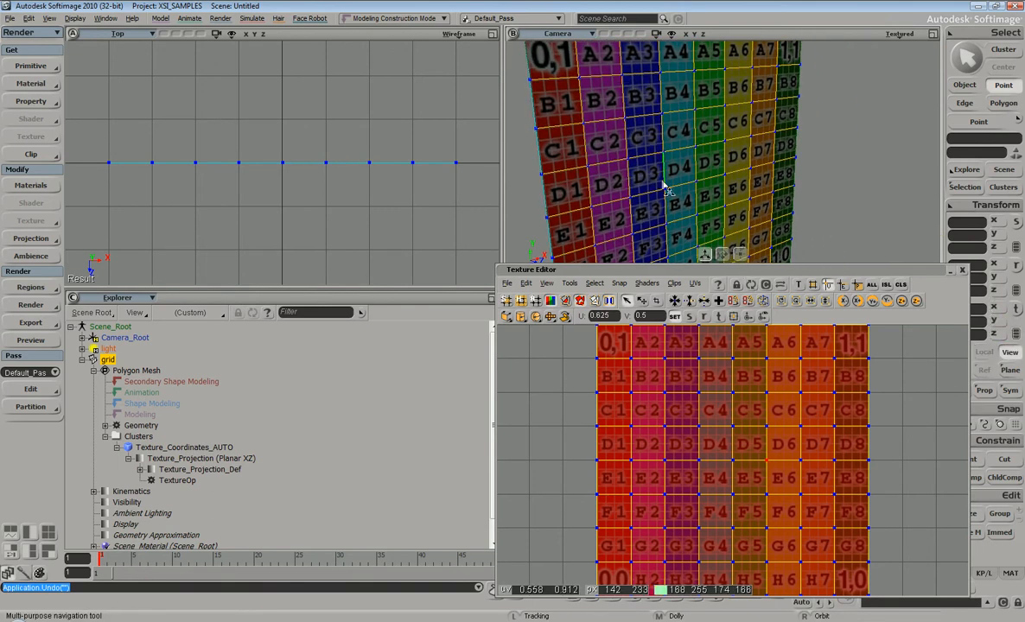
{"action": "key", "text": "s"}
{"action": "middle_click_drag", "start_coordinate": [754, 139], "coordinate": [681, 154]}
{"action": "middle_click_drag", "start_coordinate": [757, 112], "coordinate": [697, 124]}
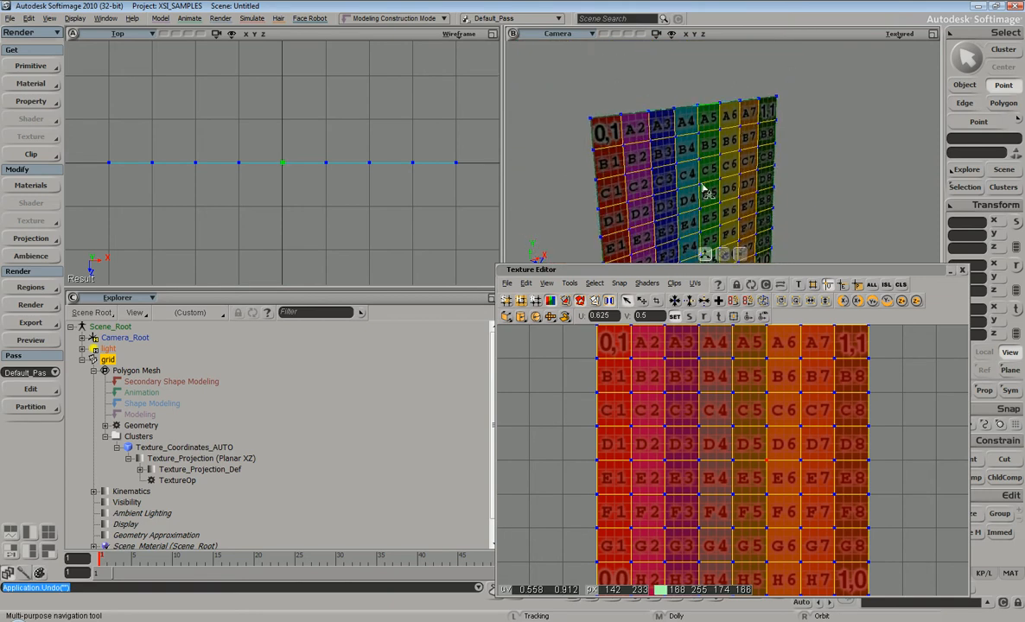
{"action": "key", "text": "s"}
{"action": "left_click_drag", "start_coordinate": [707, 195], "coordinate": [745, 163]}
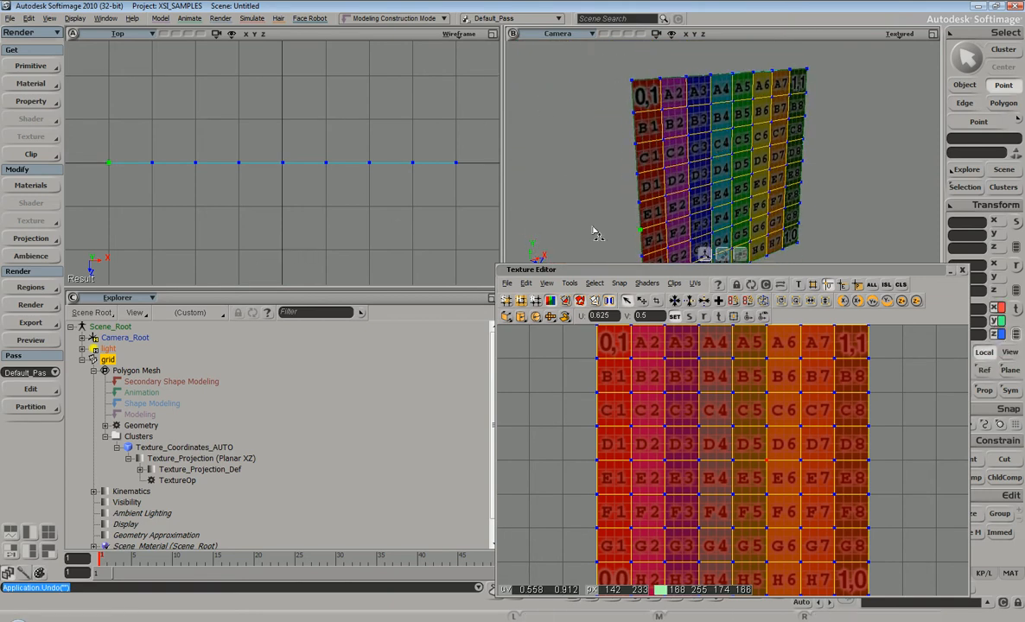
{"action": "left_click", "coordinate": [179, 481]}
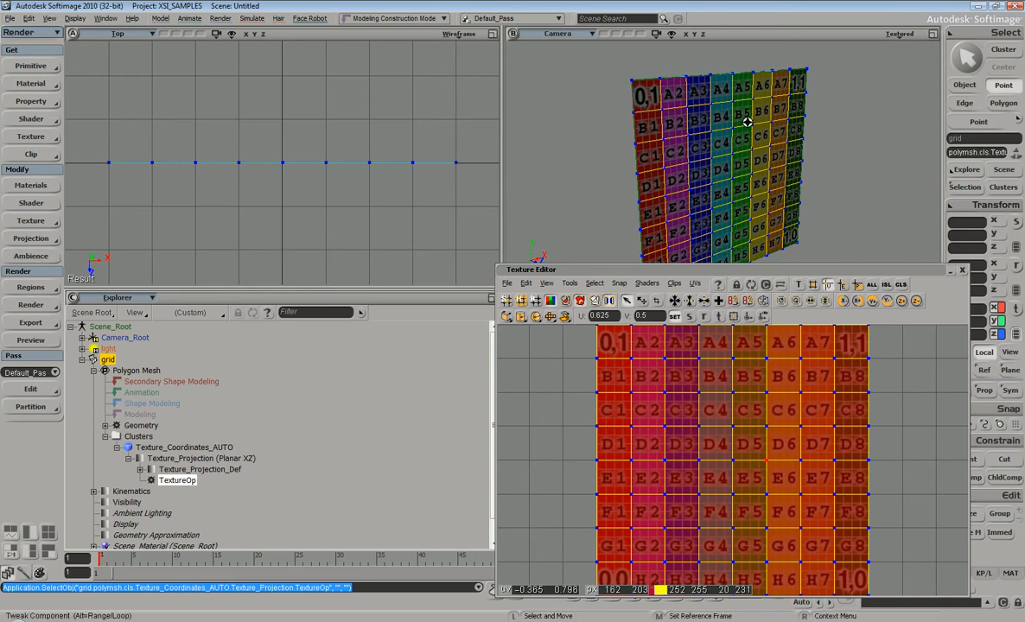
{"action": "key", "text": "s"}
{"action": "right_click_drag", "start_coordinate": [757, 132], "coordinate": [721, 140]}
{"action": "middle_click_drag", "start_coordinate": [721, 139], "coordinate": [714, 165]}
{"action": "left_click_drag", "start_coordinate": [714, 165], "coordinate": [735, 152]}
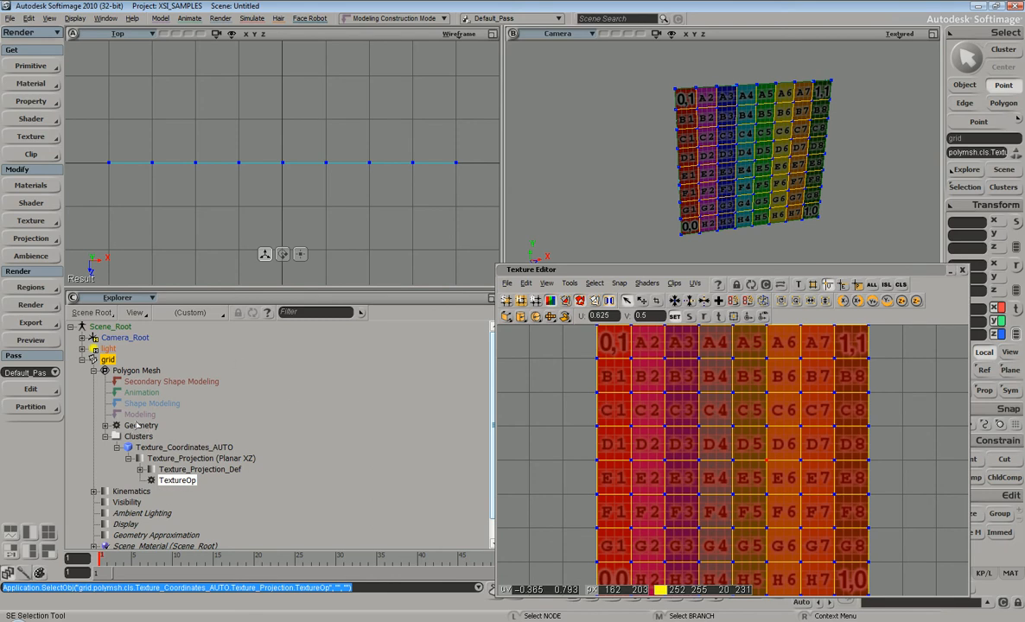
Step: Open the grid's Geometry properties and raise U Length to 16.988 and V Length to 17.931
{"action": "left_click", "coordinate": [140, 426]}
{"action": "key", "text": "Return"}
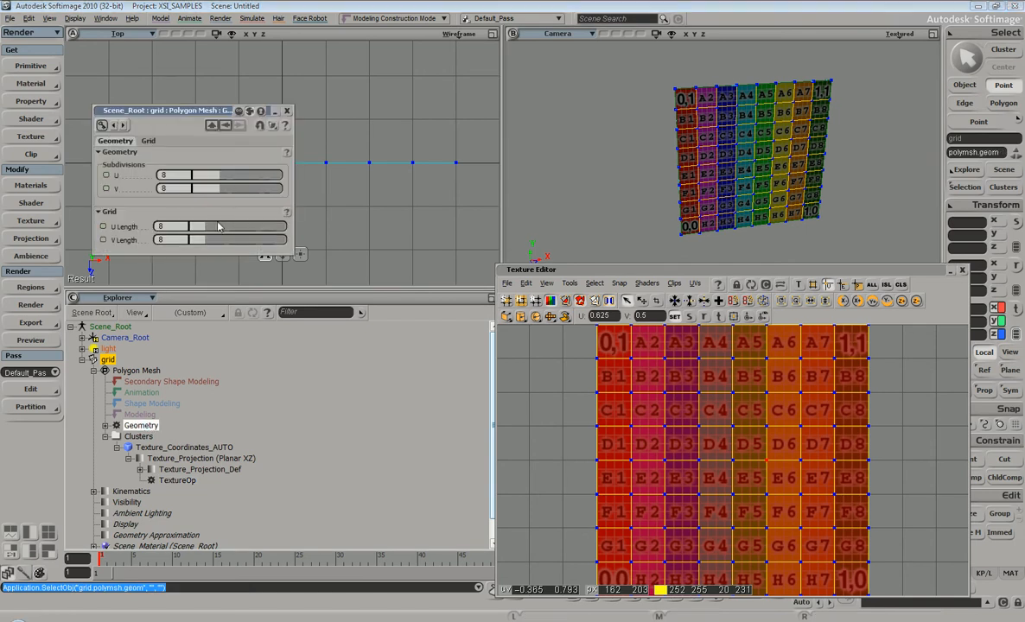
{"action": "left_click_drag", "start_coordinate": [207, 226], "coordinate": [225, 250]}
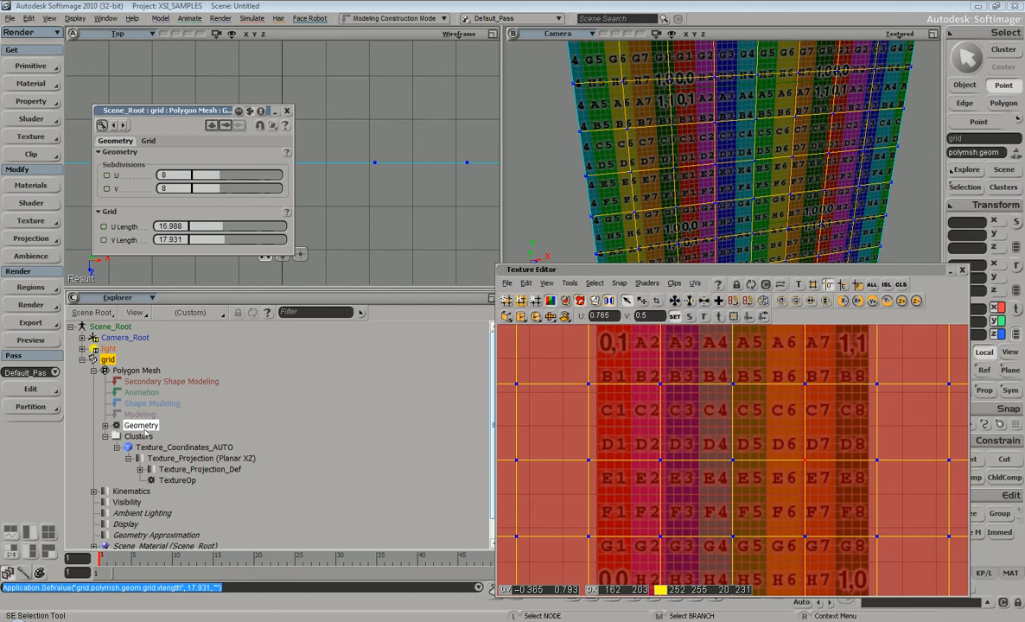
Step: Undo the U Length and V Length changes on the grid
{"action": "left_click", "coordinate": [789, 6]}
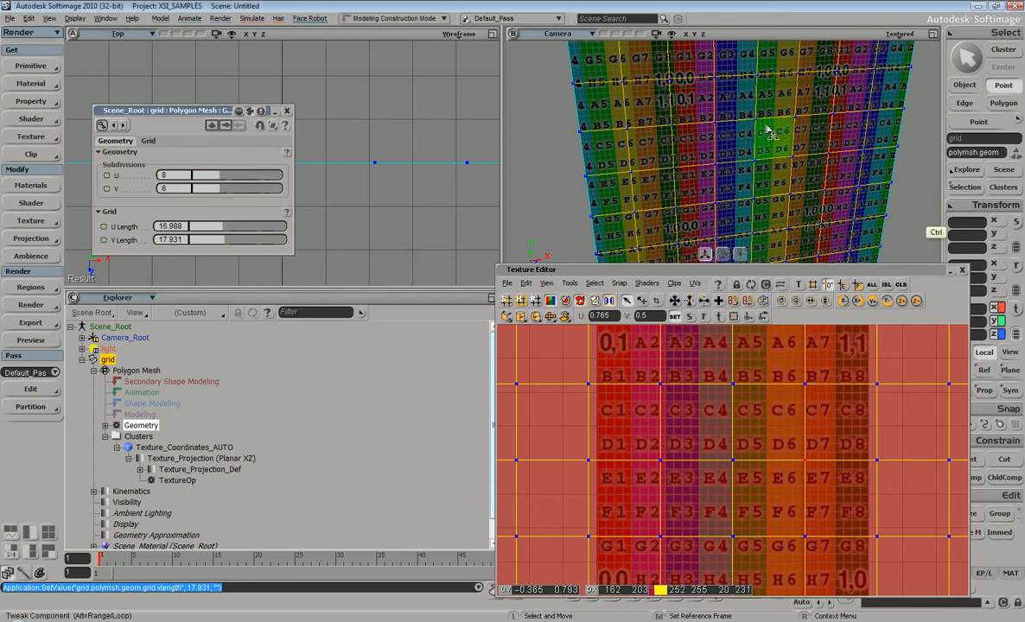
{"action": "key", "text": "ctrl+z"}
{"action": "key", "text": "ctrl+z"}
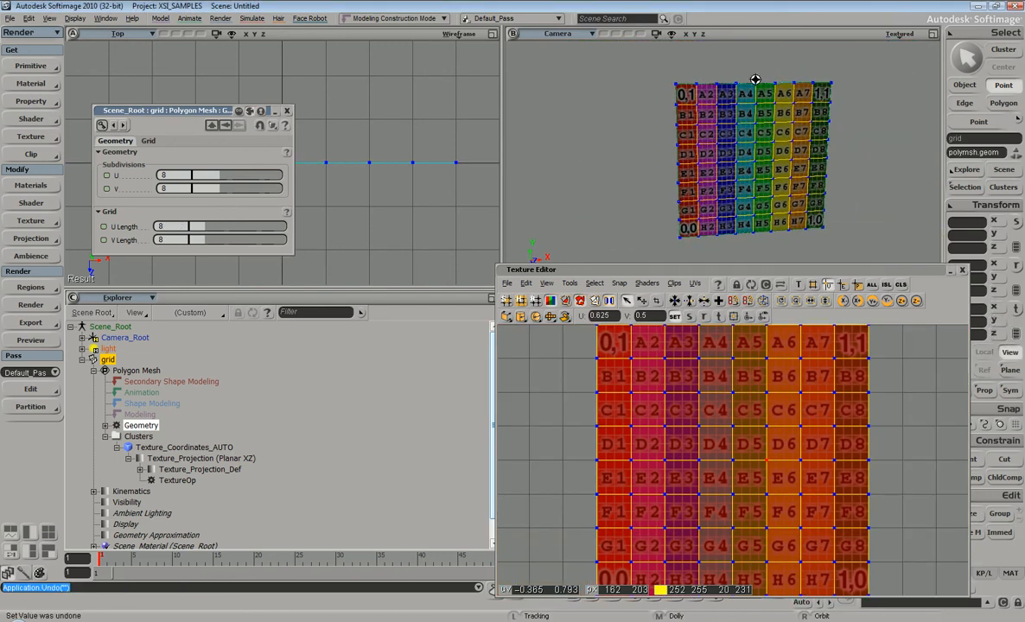
{"action": "middle_click_drag", "start_coordinate": [743, 88], "coordinate": [757, 109]}
{"action": "key", "text": "m"}
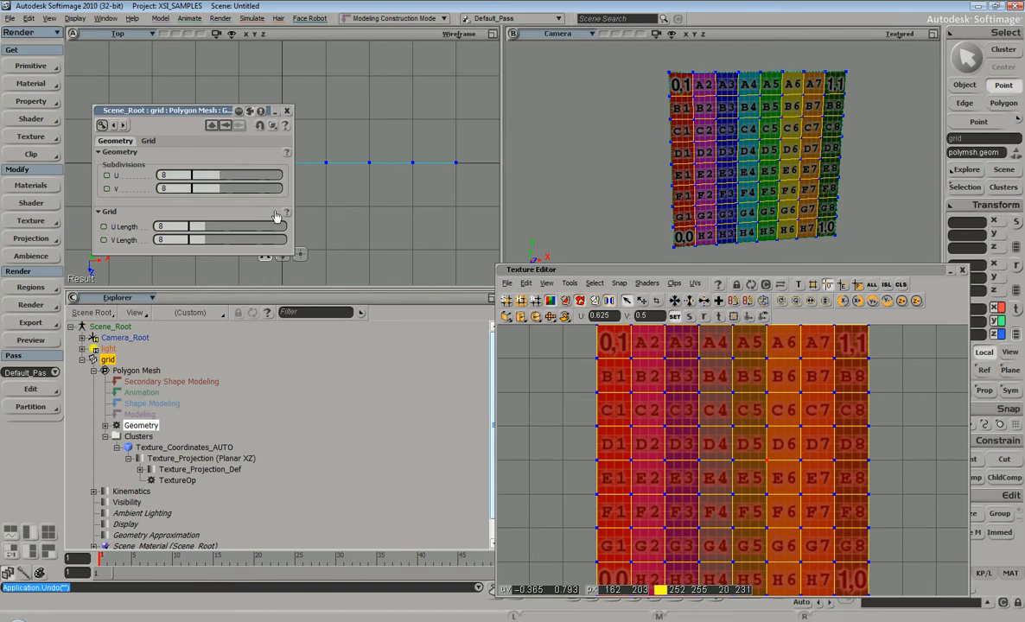
Step: Select the grid as an object and apply a Twist deformation to it
{"action": "key", "text": "1"}
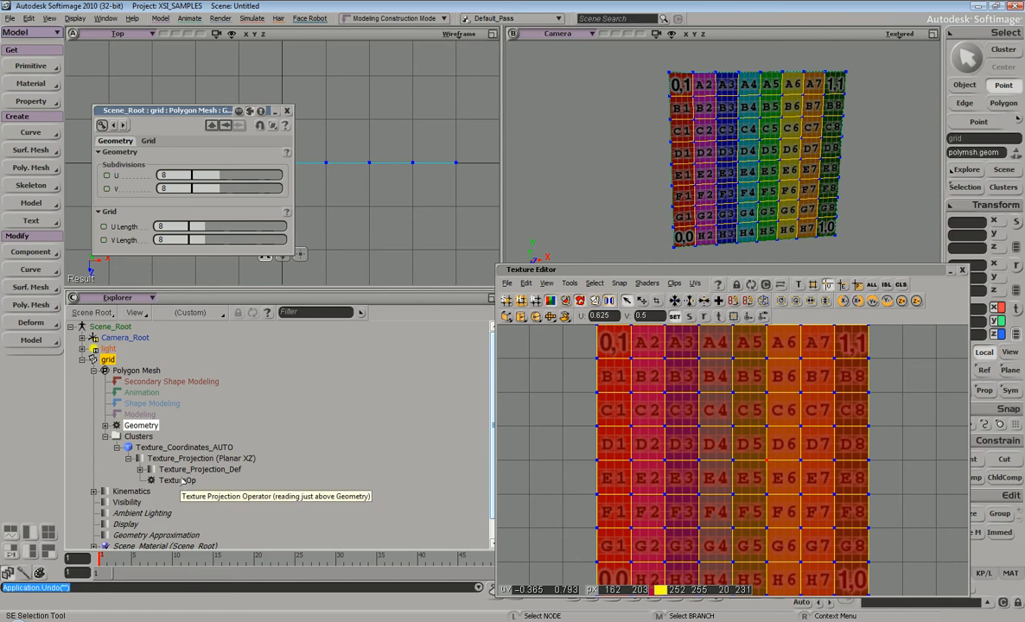
{"action": "left_click", "coordinate": [31, 323]}
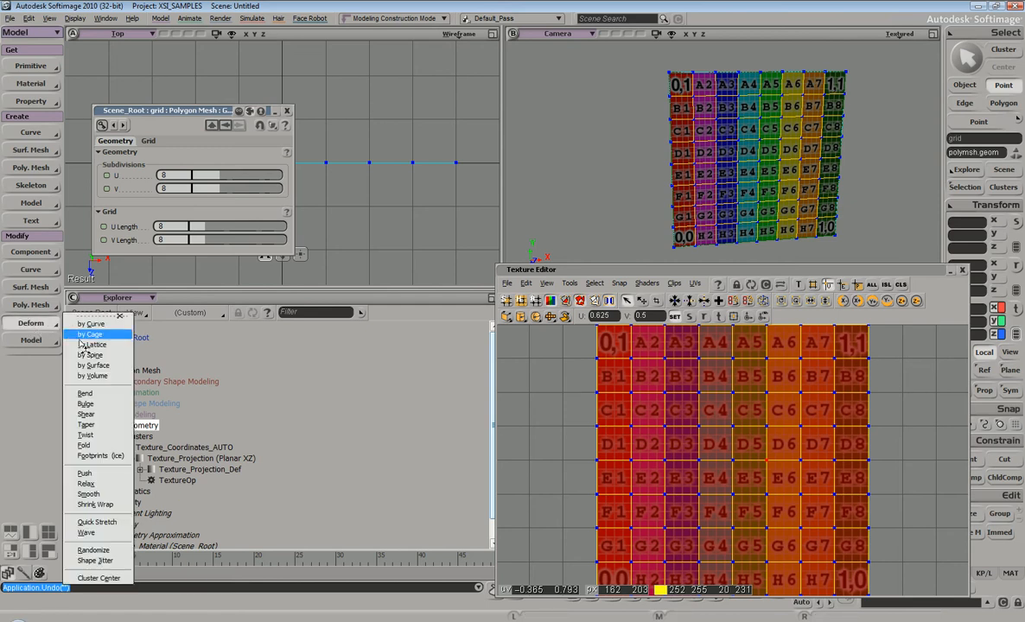
{"action": "left_click", "coordinate": [95, 435]}
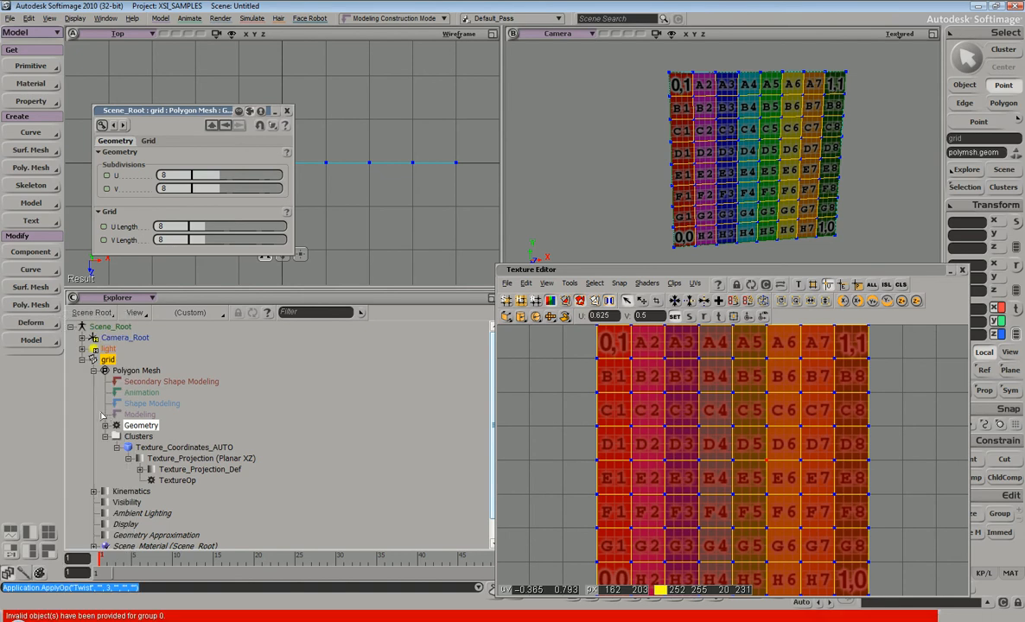
{"action": "key", "text": "space"}
{"action": "left_click", "coordinate": [892, 134]}
{"action": "left_click", "coordinate": [764, 155]}
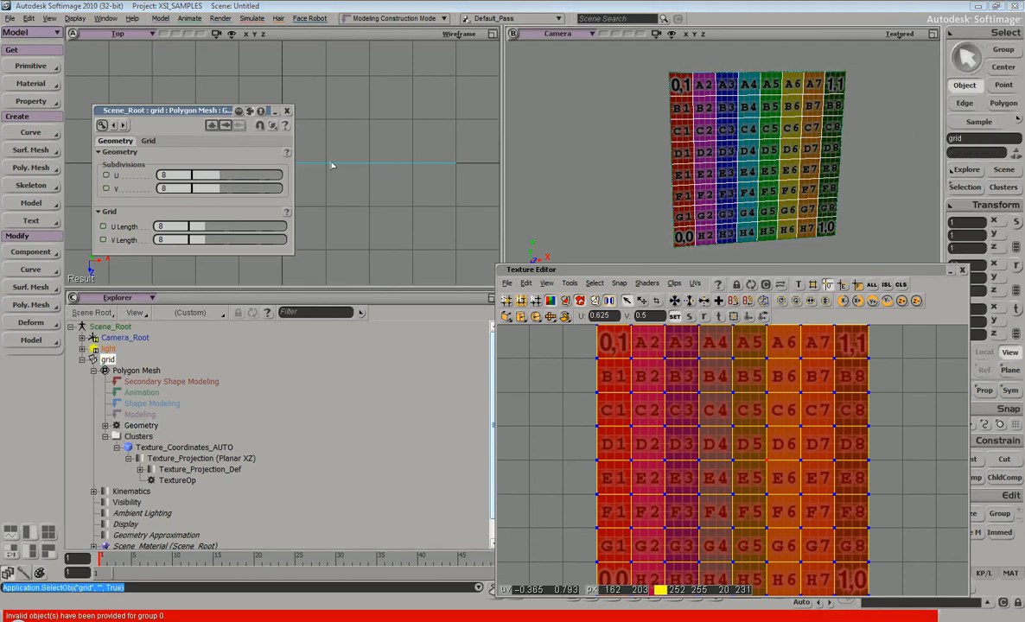
{"action": "left_click", "coordinate": [31, 323]}
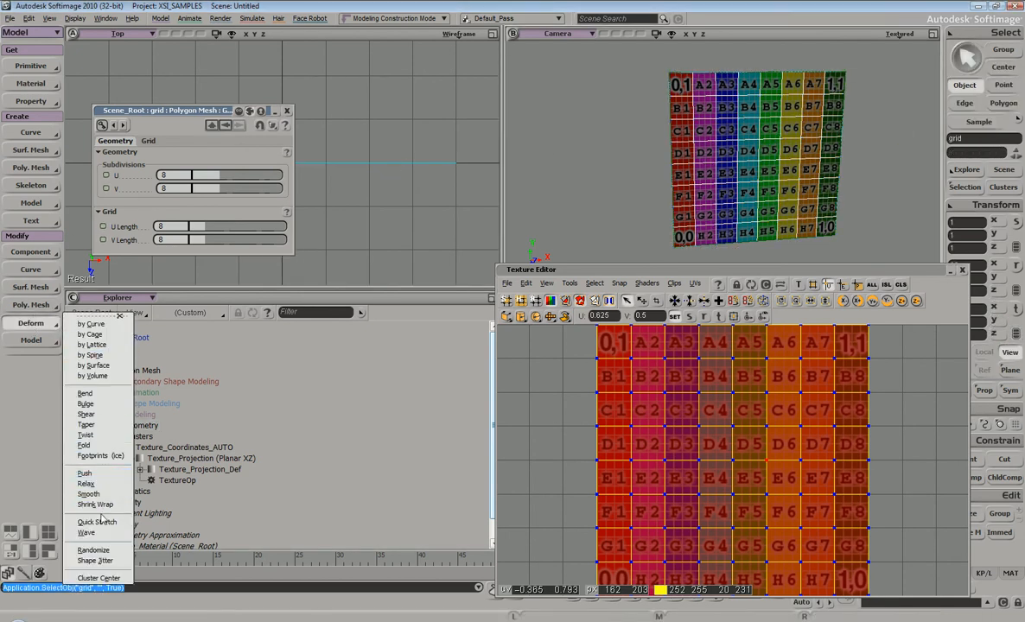
{"action": "left_click", "coordinate": [87, 434]}
{"action": "key", "text": "s"}
{"action": "right_click_drag", "start_coordinate": [762, 121], "coordinate": [808, 111]}
{"action": "key", "text": "s"}
{"action": "middle_click_drag", "start_coordinate": [777, 131], "coordinate": [767, 101]}
{"action": "right_click_drag", "start_coordinate": [768, 101], "coordinate": [743, 146]}
Step: Duplicate the twisted grid and move the copy sideways, clear of the original
{"action": "left_click", "coordinate": [803, 118]}
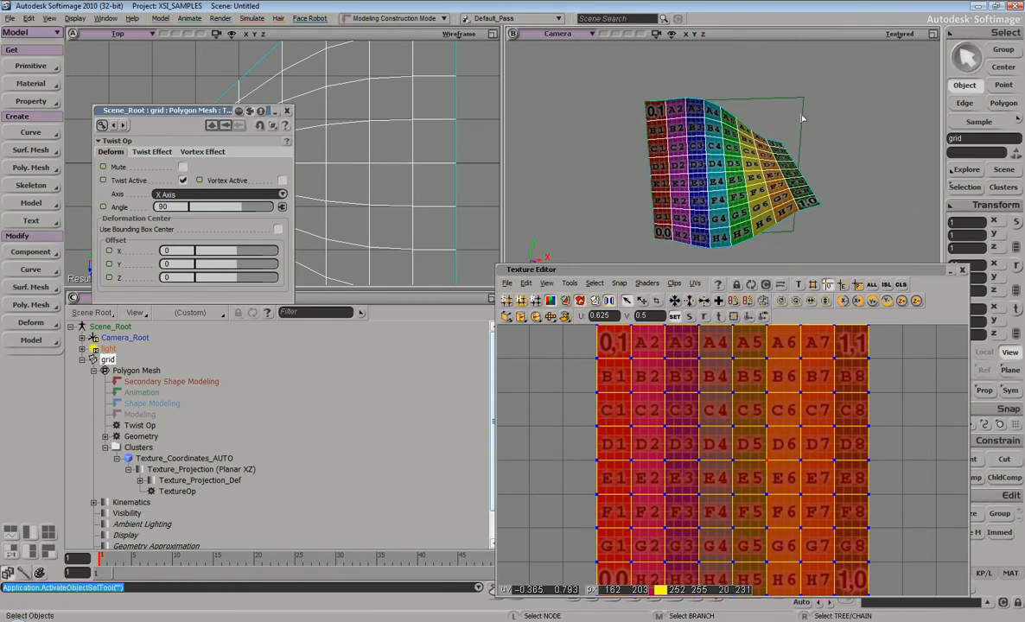
{"action": "middle_click", "coordinate": [739, 155]}
{"action": "left_click", "coordinate": [734, 180]}
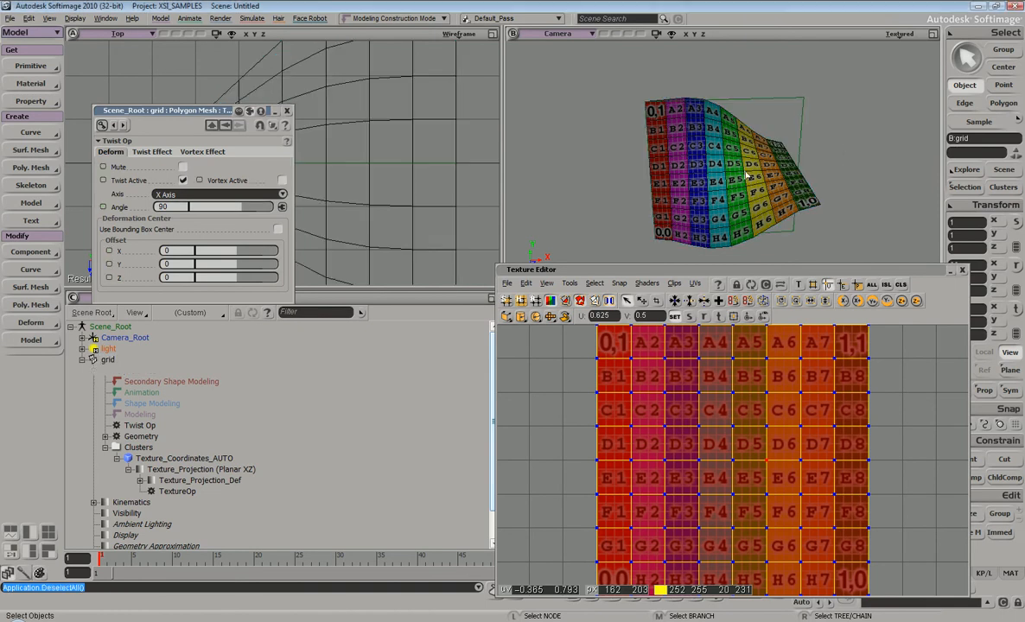
{"action": "key", "text": "ctrl+d"}
{"action": "left_click_drag", "start_coordinate": [767, 185], "coordinate": [787, 172]}
{"action": "key", "text": "s"}
{"action": "key", "text": "space"}
{"action": "left_click", "coordinate": [785, 170]}
{"action": "key", "text": "space"}
{"action": "left_click", "coordinate": [651, 181]}
{"action": "key", "text": "s"}
{"action": "left_click_drag", "start_coordinate": [666, 182], "coordinate": [731, 170]}
{"action": "right_click_drag", "start_coordinate": [730, 169], "coordinate": [745, 171]}
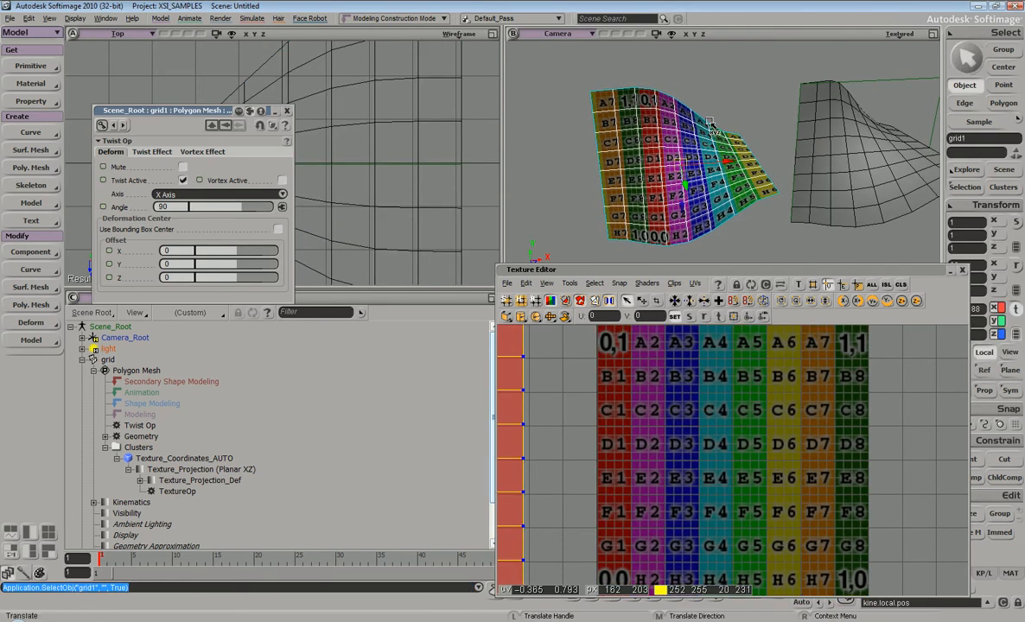
Step: Expand grid1 in the Explorer, including its Polygon Mesh and Clusters, down to the TextureOp
{"action": "scroll", "coordinate": [260, 369], "scroll_direction": "down", "scroll_amount": 2}
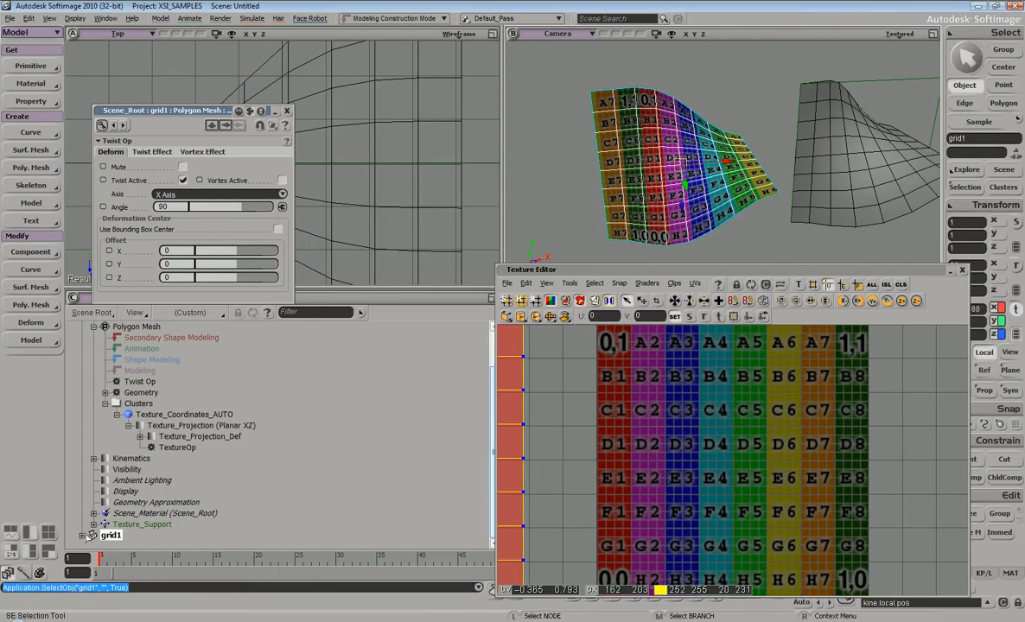
{"action": "left_click", "coordinate": [83, 536]}
{"action": "left_click", "coordinate": [94, 469]}
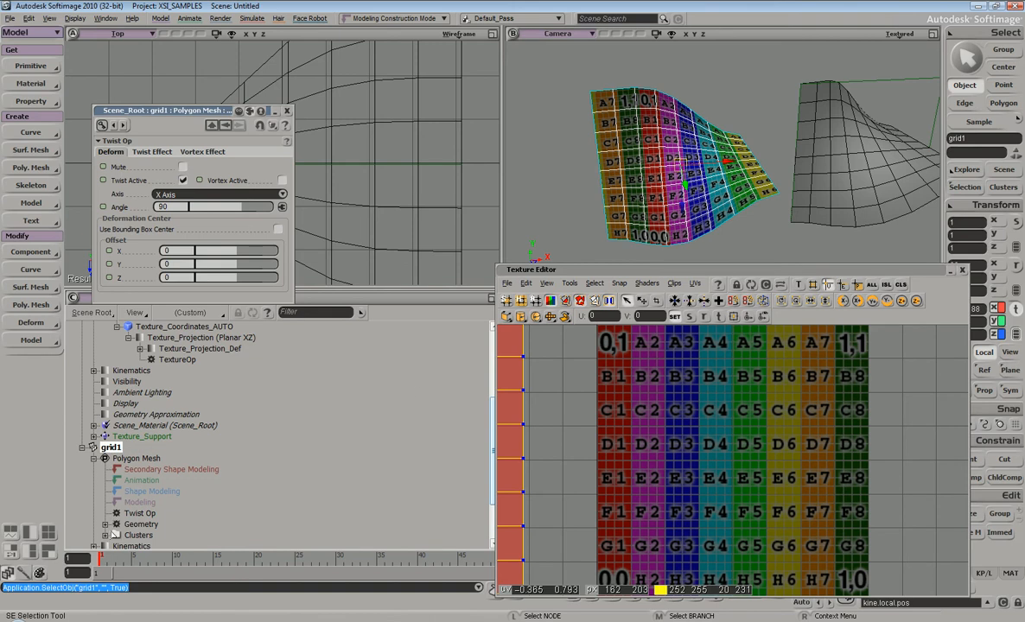
{"action": "left_click", "coordinate": [105, 535]}
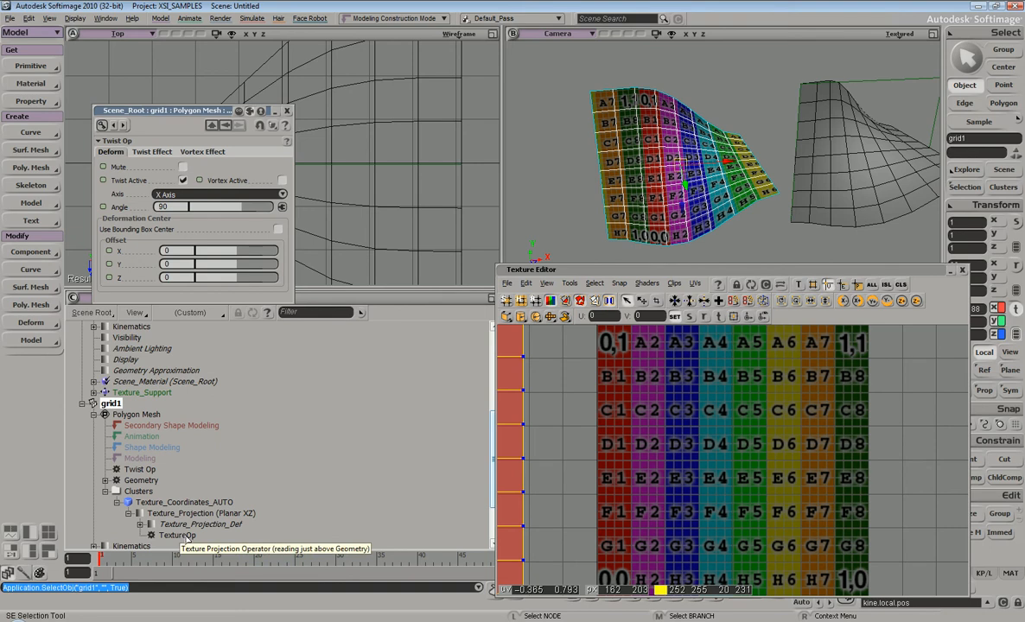
Step: Try a U Length of 11.014 in grid1's Geometry properties and undo the change
{"action": "left_click", "coordinate": [142, 481]}
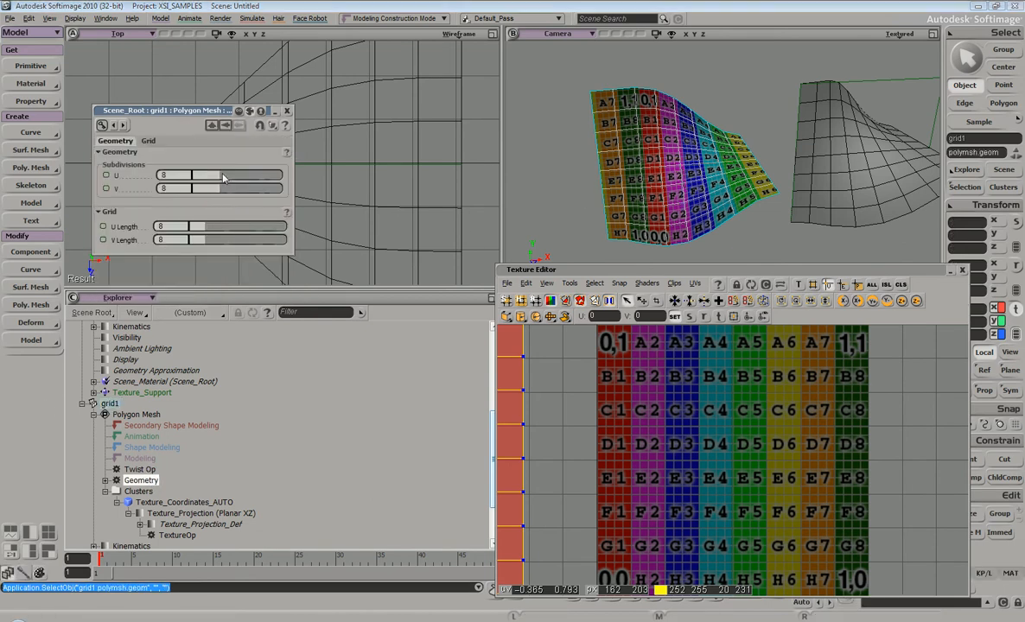
{"action": "left_click", "coordinate": [213, 177]}
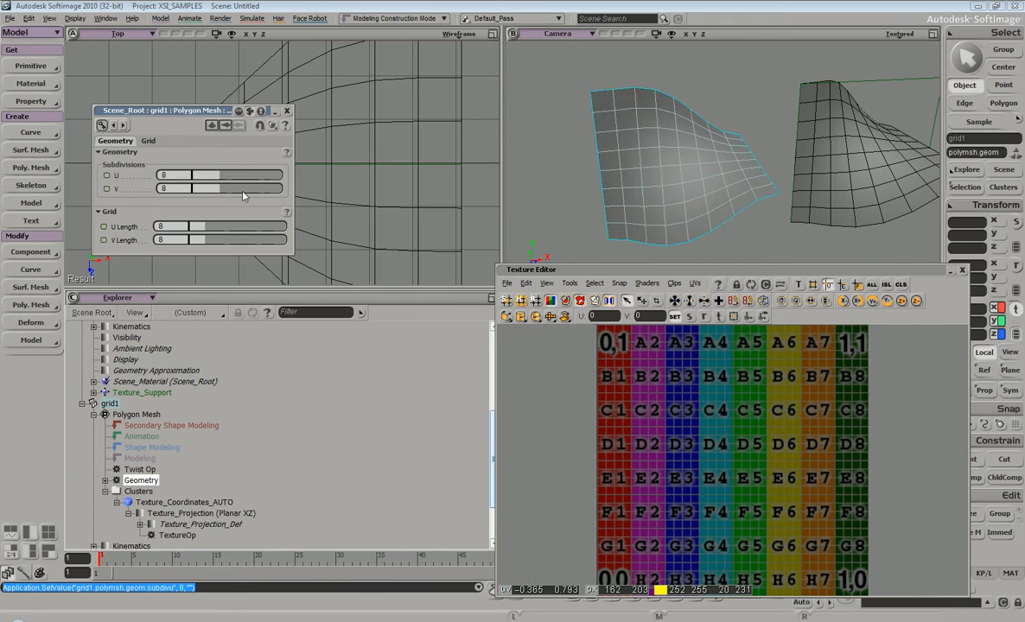
{"action": "left_click", "coordinate": [678, 159]}
{"action": "mouse_move", "coordinate": [203, 233]}
{"action": "left_mouse_down"}
{"action": "mouse_move", "coordinate": [233, 233]}
{"action": "mouse_move", "coordinate": [205, 235]}
{"action": "left_mouse_up"}
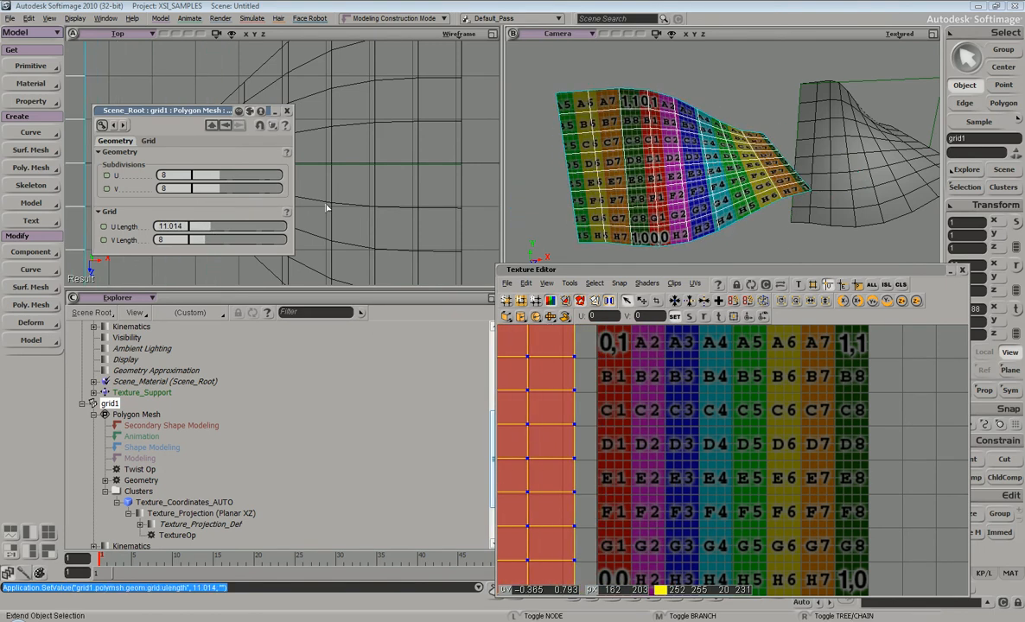
{"action": "key", "text": "ctrl+z"}
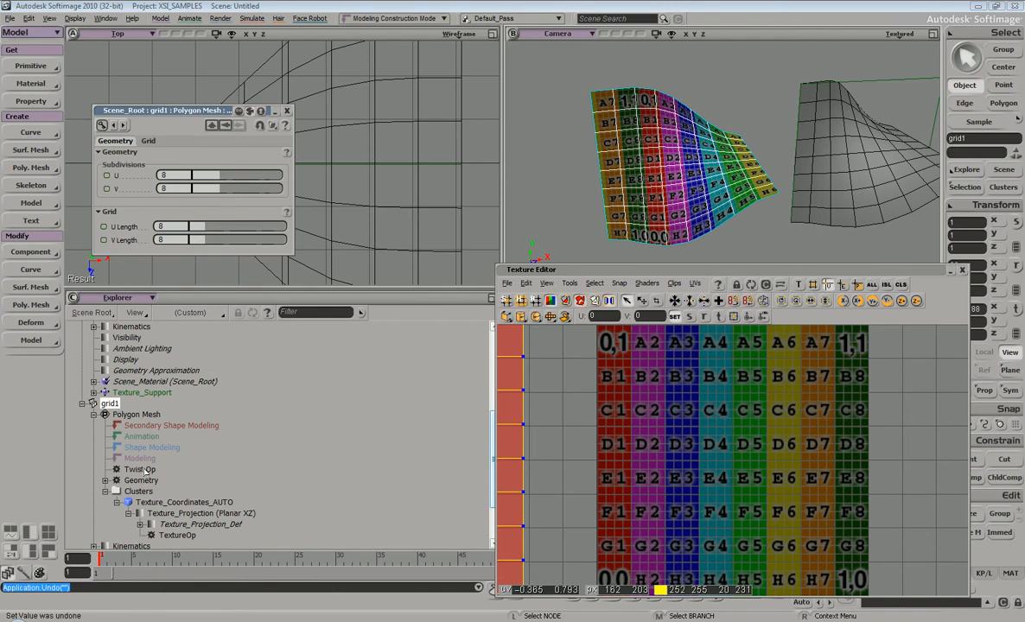
Step: Move grid1's TextureOp after the Twist Op in the operator stack and reselect grid1 to inspect its texture
{"action": "left_click", "coordinate": [689, 4]}
{"action": "key", "text": "s"}
{"action": "mouse_move", "coordinate": [647, 114]}
{"action": "right_mouse_down"}
{"action": "mouse_move", "coordinate": [691, 114]}
{"action": "mouse_move", "coordinate": [640, 130]}
{"action": "right_mouse_up"}
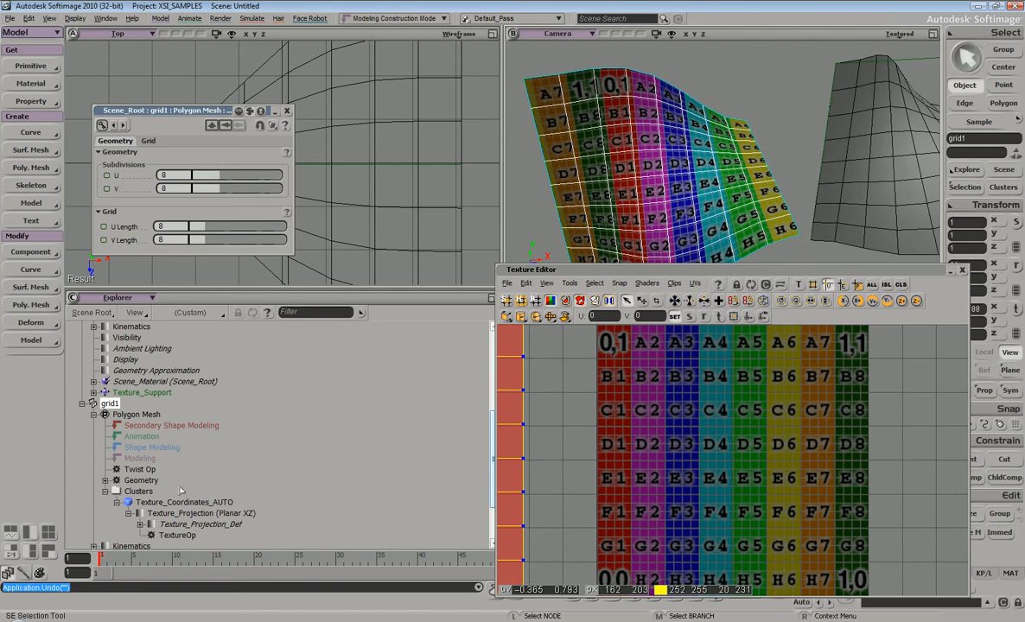
{"action": "left_click_drag", "start_coordinate": [180, 538], "coordinate": [153, 477]}
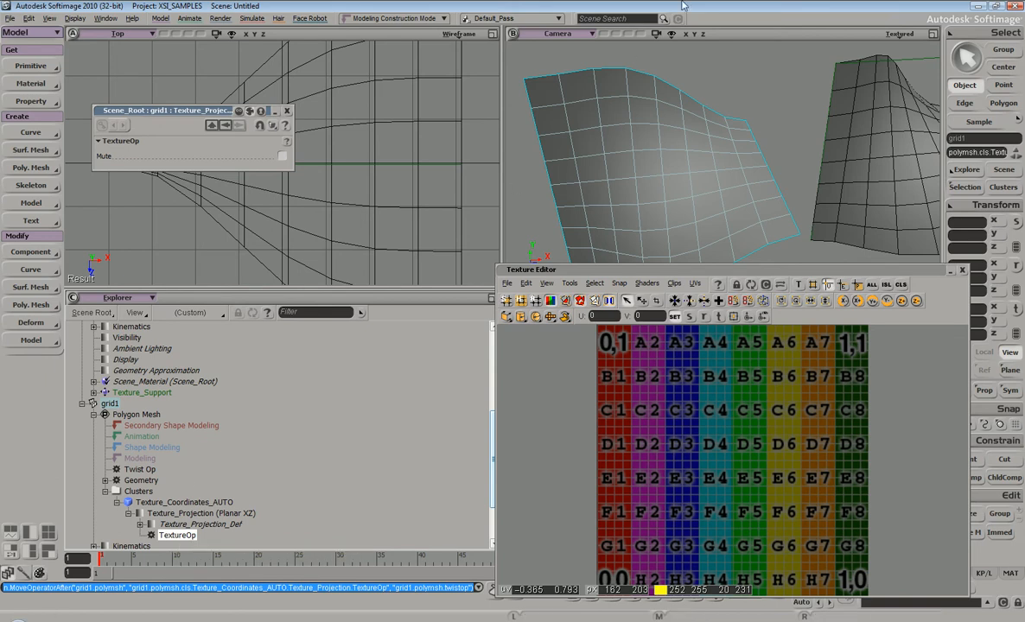
{"action": "key", "text": "s"}
{"action": "right_click_drag", "start_coordinate": [658, 133], "coordinate": [707, 131]}
{"action": "key", "text": "ctrl+shift+a"}
{"action": "left_click", "coordinate": [665, 202]}
{"action": "key", "text": "s"}
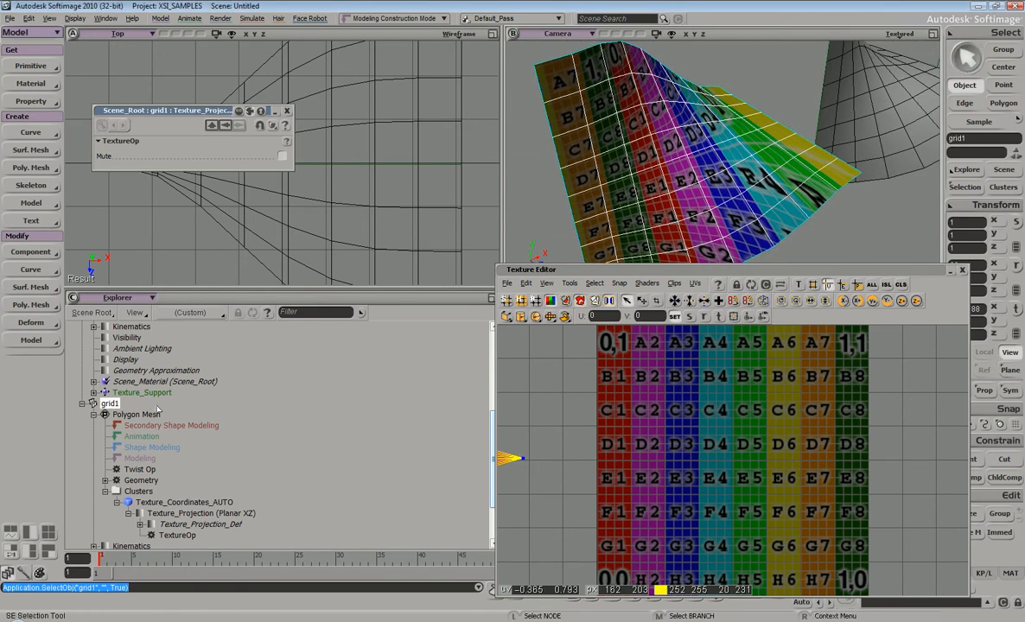
Step: Set the angle of grid1's Twist Op to 65.693 and inspect the texture in the camera view
{"action": "left_click", "coordinate": [151, 472]}
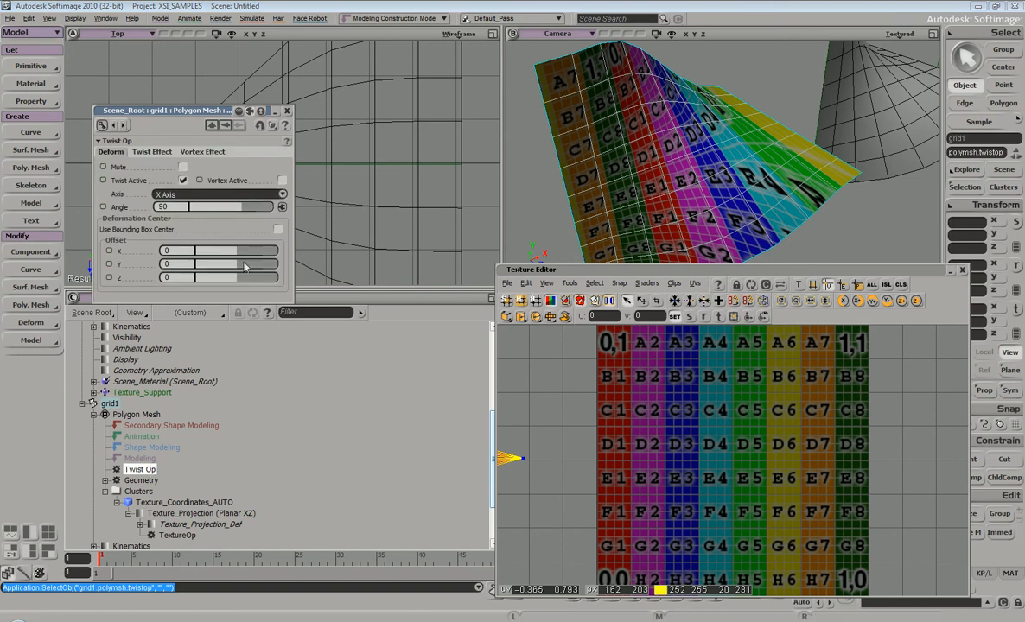
{"action": "left_click_drag", "start_coordinate": [241, 210], "coordinate": [240, 210]}
{"action": "left_click", "coordinate": [739, 6]}
{"action": "key", "text": "s"}
{"action": "right_click_drag", "start_coordinate": [615, 107], "coordinate": [659, 111]}
{"action": "middle_click_drag", "start_coordinate": [659, 111], "coordinate": [680, 116]}
{"action": "key", "text": "space"}
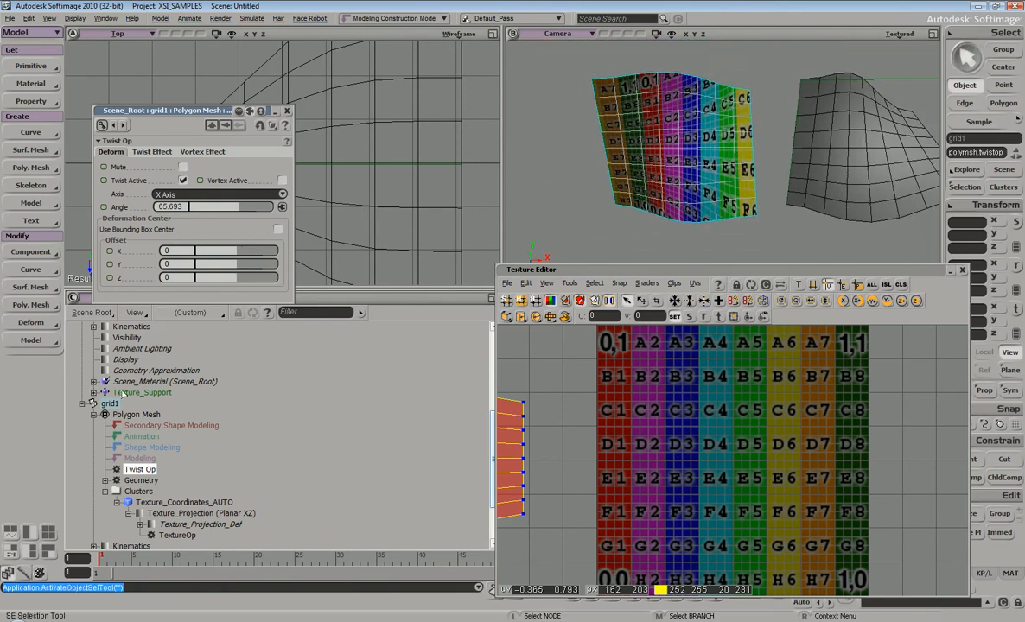
Step: Delete grid1 from the scene and close its property page and the Texture Editor
{"action": "left_click", "coordinate": [108, 404]}
{"action": "key", "text": "Delete"}
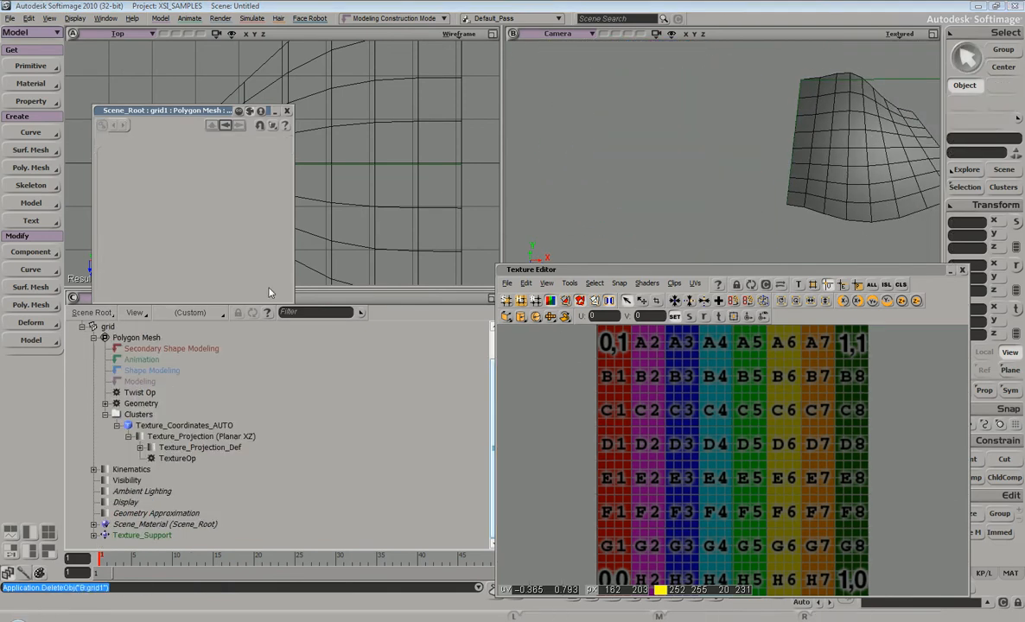
{"action": "left_click", "coordinate": [287, 110]}
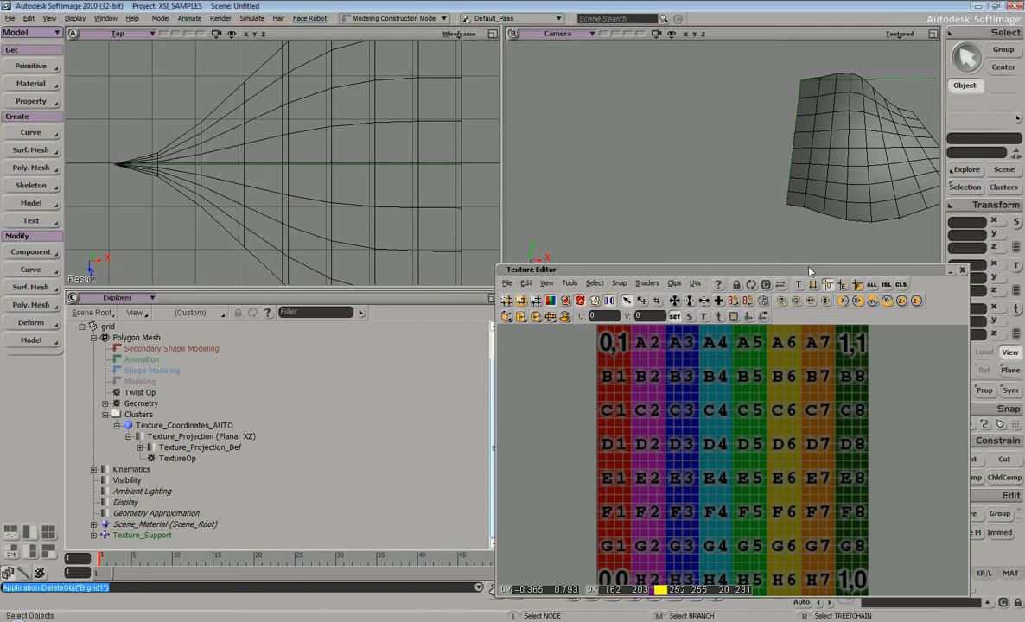
{"action": "left_click", "coordinate": [962, 270]}
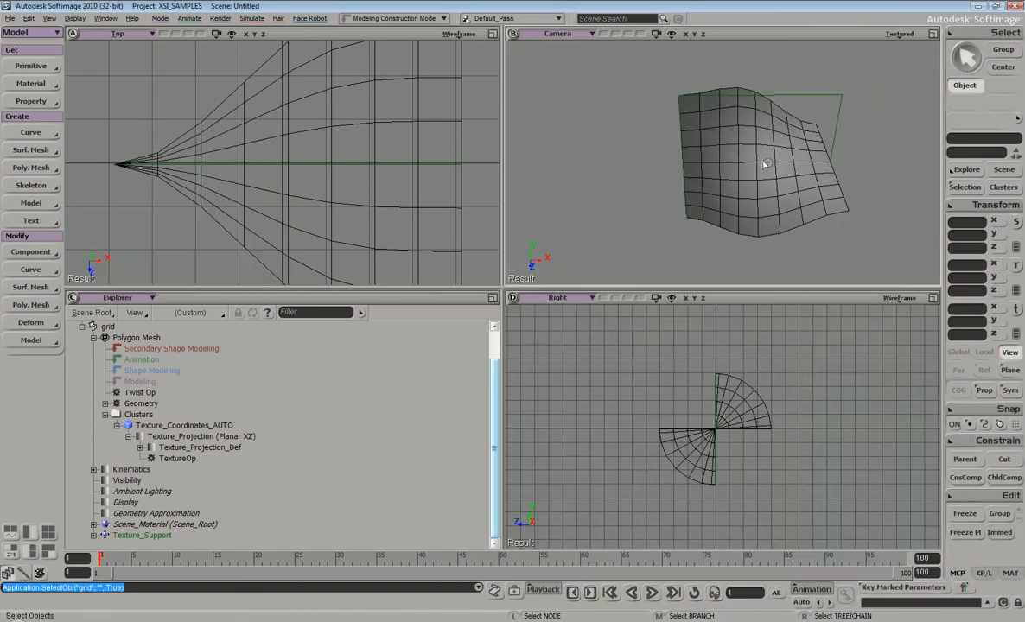
Step: Try an angle of 42.985 on the grid's Twist Op and undo the change
{"action": "left_click", "coordinate": [769, 167]}
{"action": "key", "text": "s"}
{"action": "mouse_move", "coordinate": [756, 169]}
{"action": "right_mouse_down"}
{"action": "mouse_move", "coordinate": [769, 146]}
{"action": "mouse_move", "coordinate": [774, 155]}
{"action": "mouse_move", "coordinate": [759, 165]}
{"action": "right_mouse_up"}
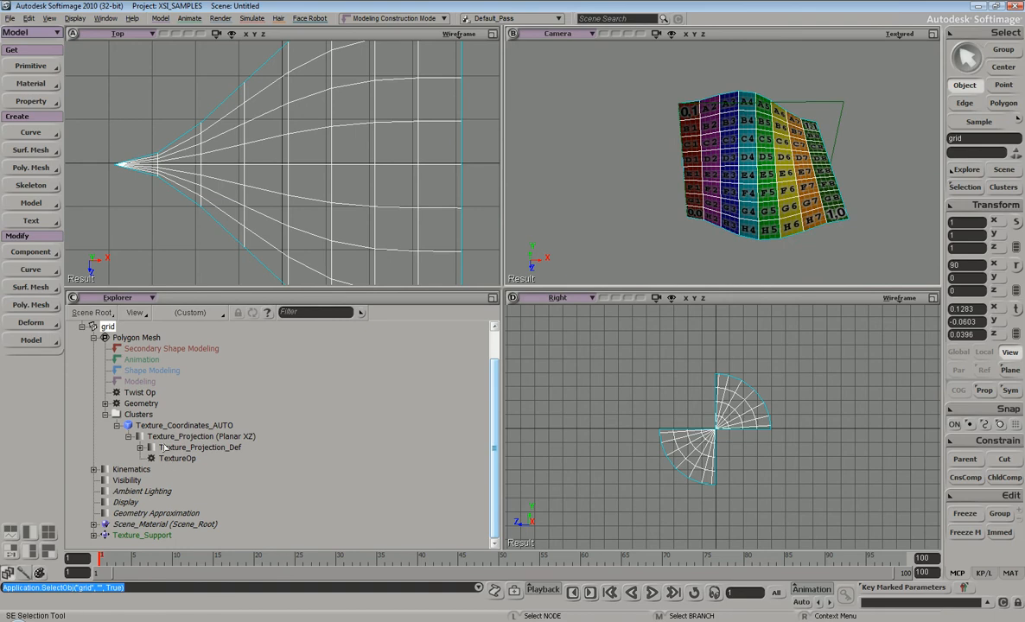
{"action": "left_click", "coordinate": [147, 394]}
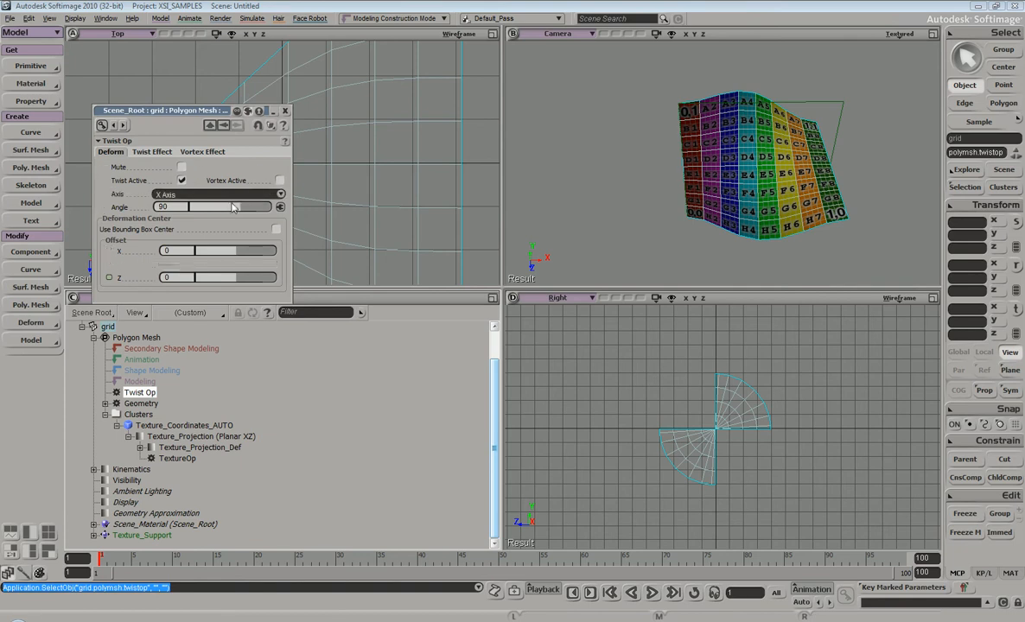
{"action": "mouse_move", "coordinate": [241, 208]}
{"action": "left_mouse_down"}
{"action": "mouse_move", "coordinate": [216, 210]}
{"action": "mouse_move", "coordinate": [245, 211]}
{"action": "mouse_move", "coordinate": [236, 211]}
{"action": "left_mouse_up"}
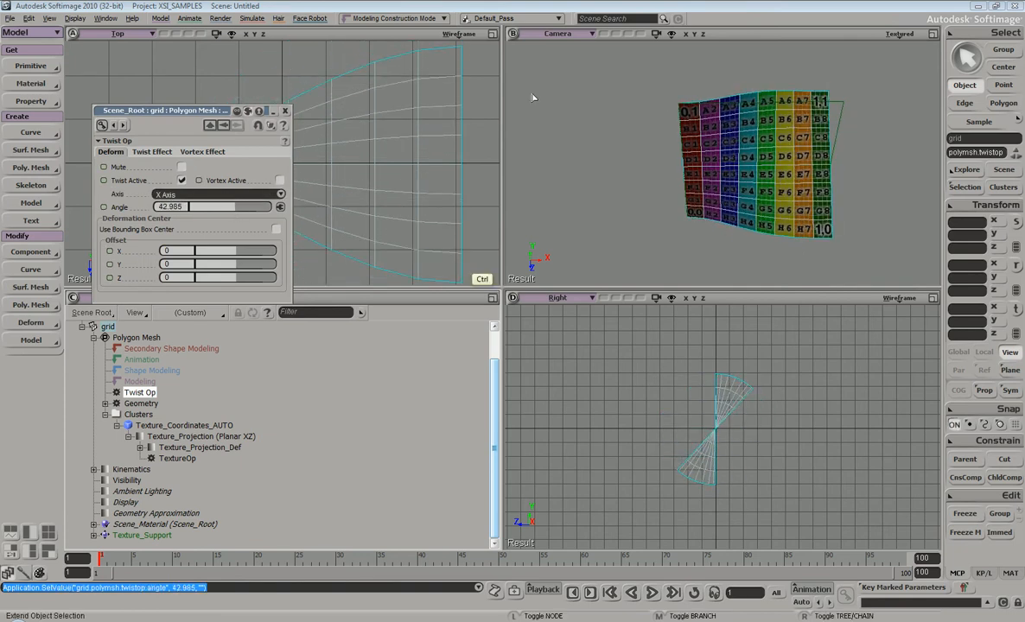
{"action": "key", "text": "ctrl+z"}
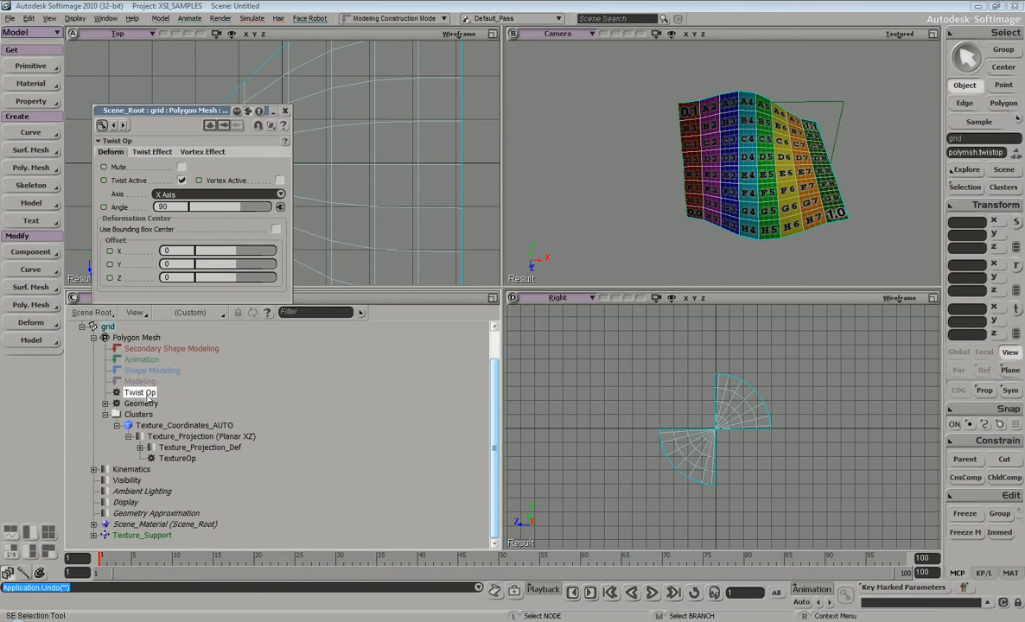
Step: Delete the Twist Op from the grid and inspect the flat textured grid in the camera view
{"action": "key", "text": "Delete"}
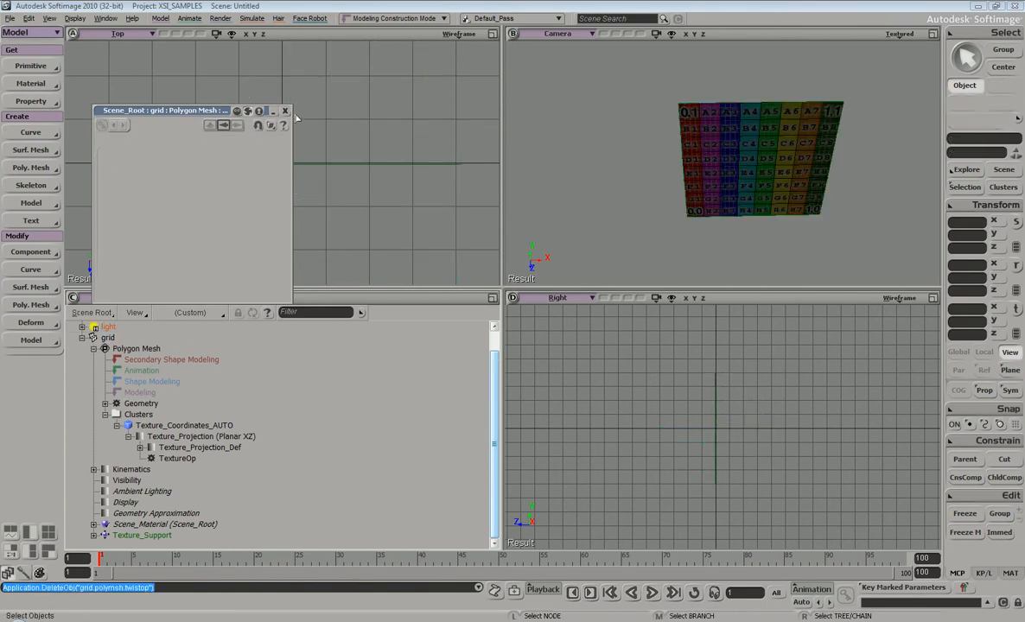
{"action": "key", "text": "s"}
{"action": "right_click_drag", "start_coordinate": [721, 71], "coordinate": [728, 37]}
{"action": "middle_click_drag", "start_coordinate": [748, 60], "coordinate": [777, 101]}
{"action": "left_click_drag", "start_coordinate": [776, 101], "coordinate": [718, 140]}
{"action": "left_click", "coordinate": [905, 36]}
{"action": "left_click", "coordinate": [766, 7]}
{"action": "key", "text": "s"}
{"action": "right_click_drag", "start_coordinate": [728, 137], "coordinate": [655, 87]}
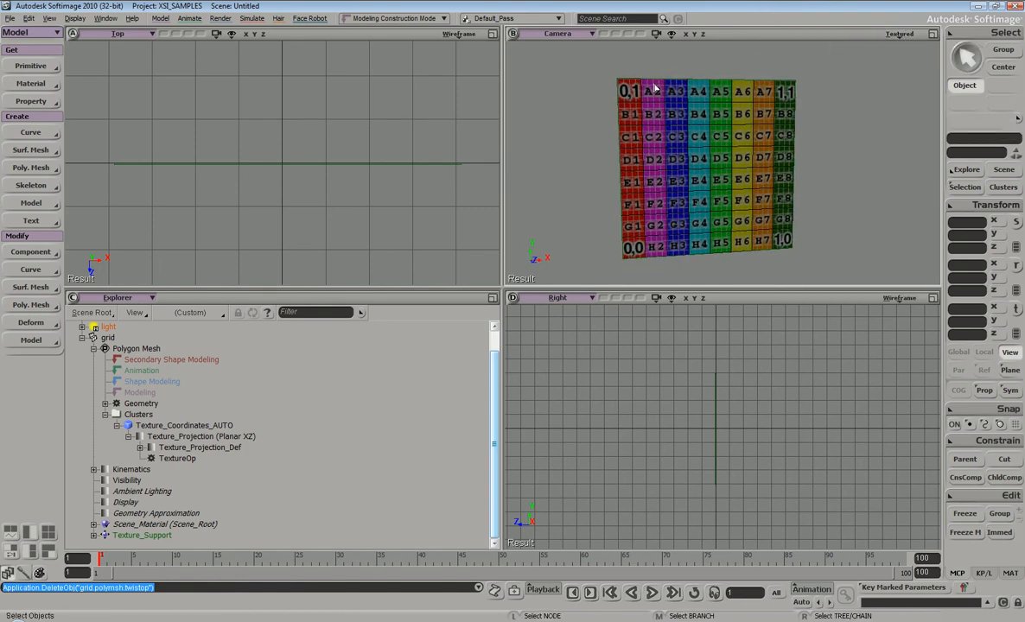
Step: Switch the Top viewport to Net View and load google.com in it
{"action": "left_click", "coordinate": [131, 37]}
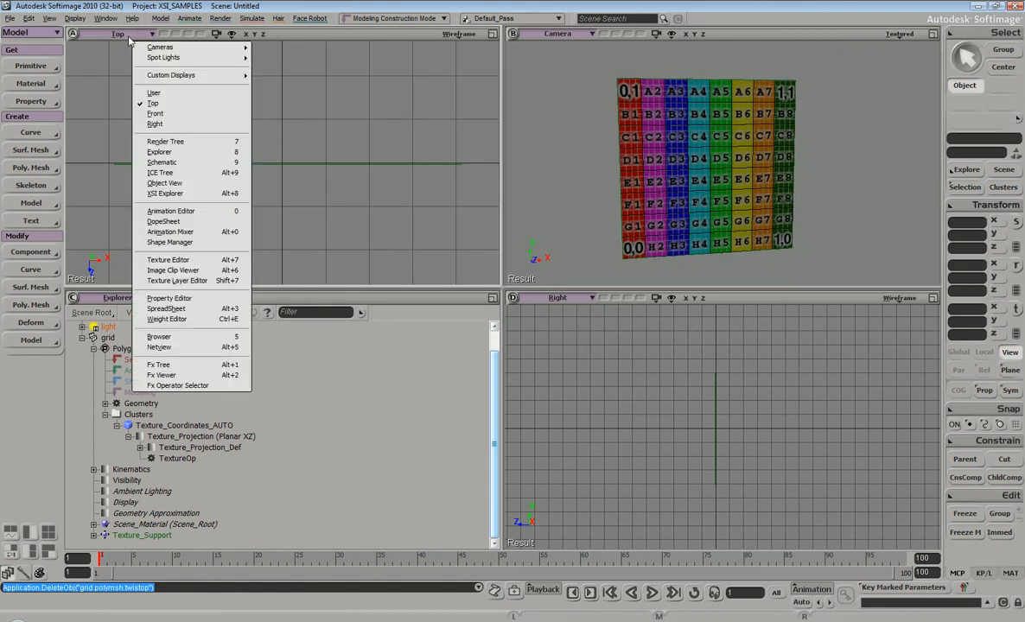
{"action": "left_click", "coordinate": [186, 348]}
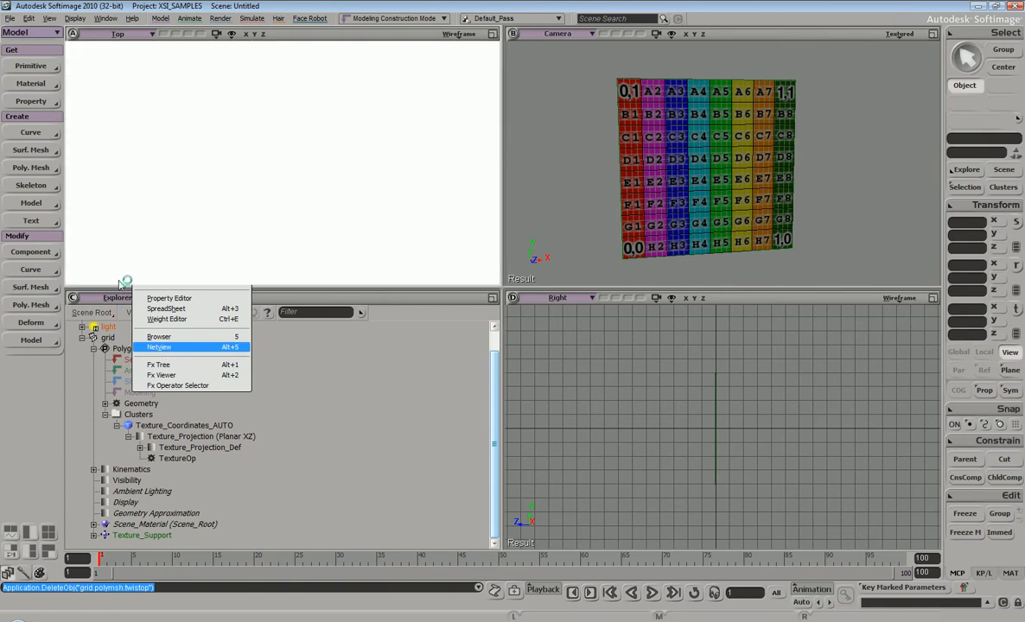
{"action": "left_click", "coordinate": [389, 49]}
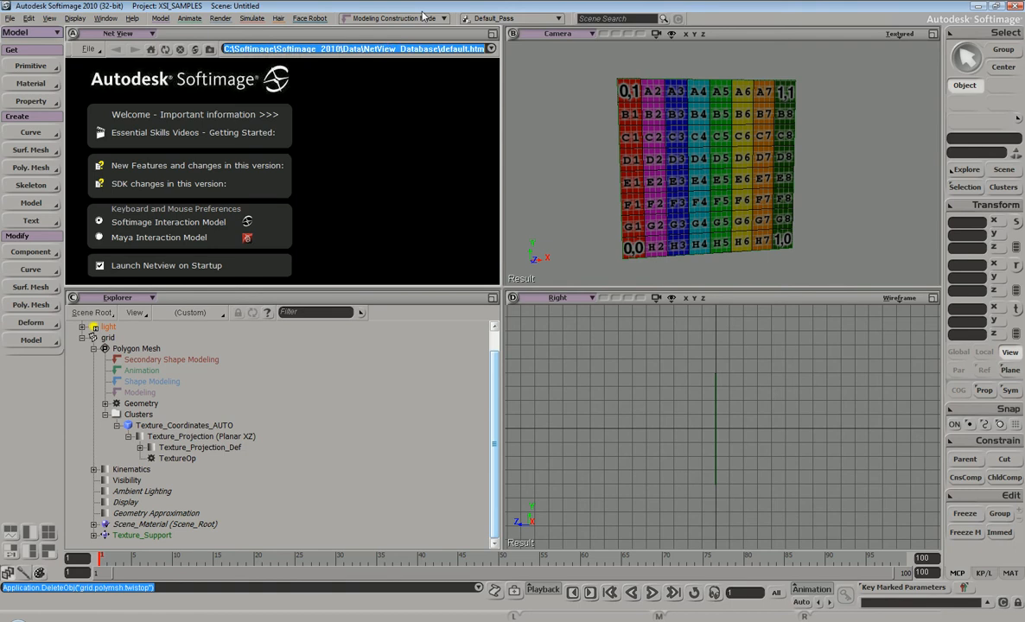
{"action": "type", "text": "google.com"}
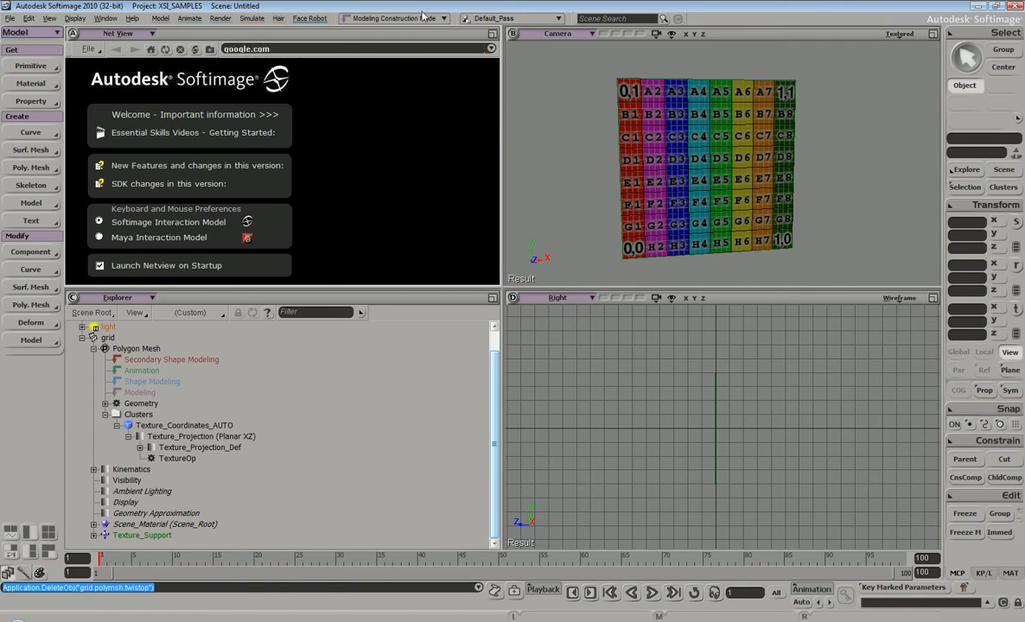
{"action": "key", "text": "Return"}
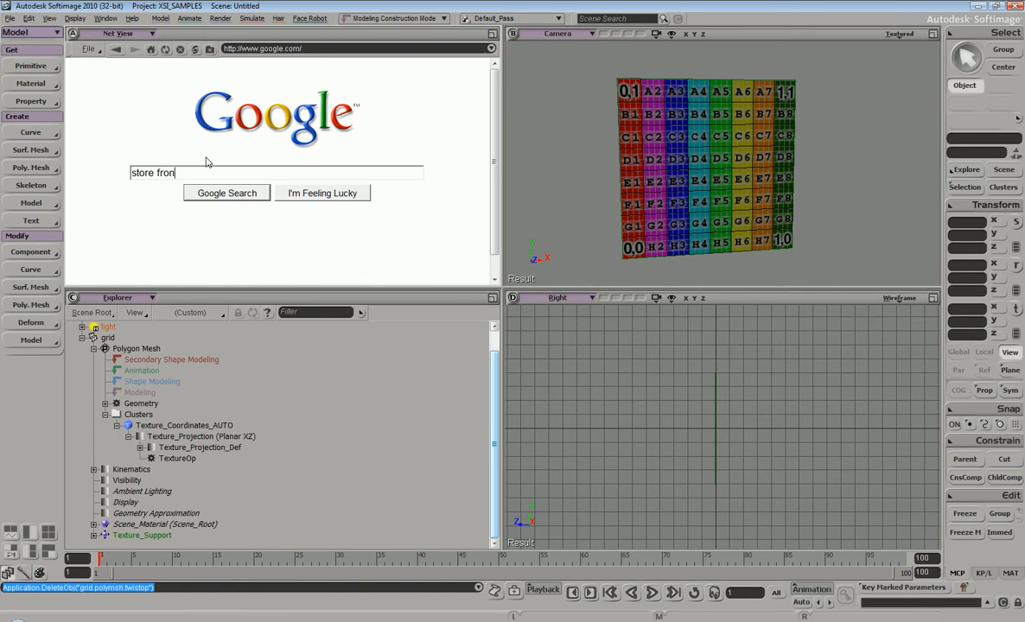
Step: Search Google Images for "store front" and open the 699 x 505 Douglas Banks storefront picture at full size
{"action": "key", "text": "Return"}
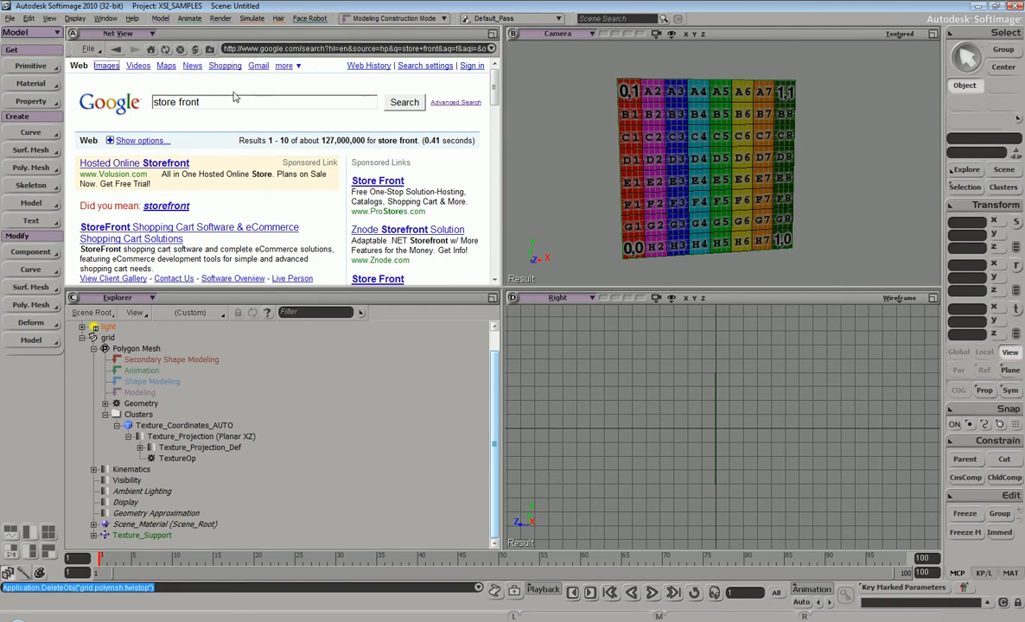
{"action": "left_click", "coordinate": [107, 69]}
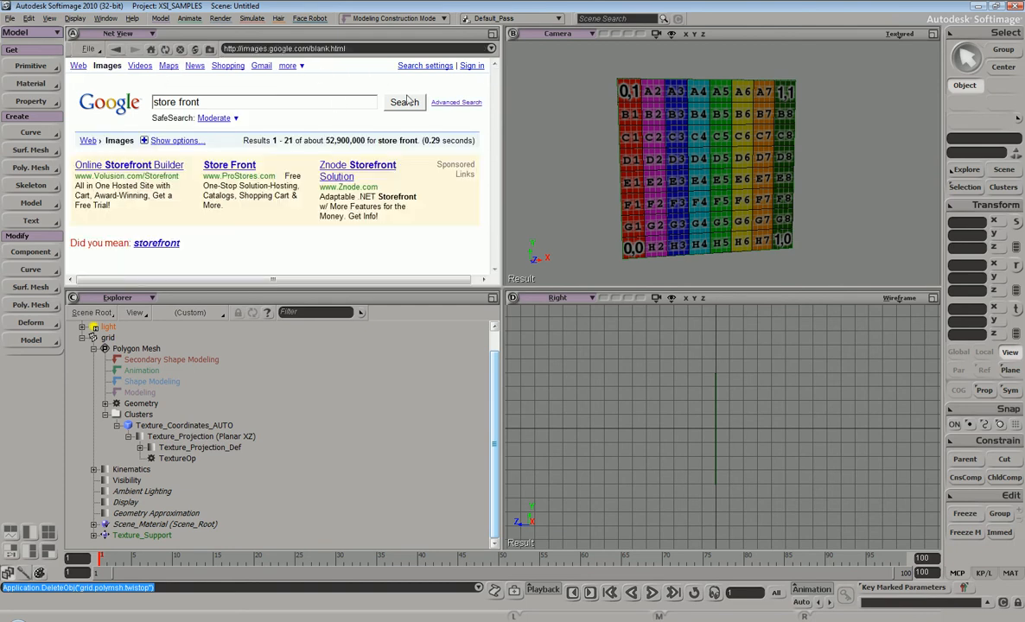
{"action": "left_click_drag", "start_coordinate": [490, 91], "coordinate": [498, 115]}
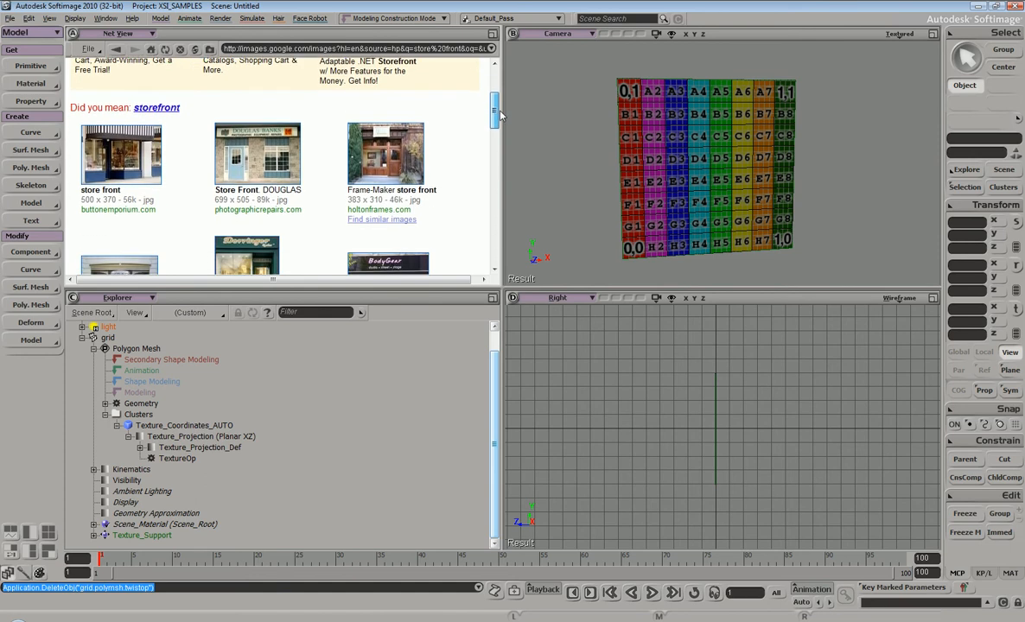
{"action": "left_click", "coordinate": [232, 137]}
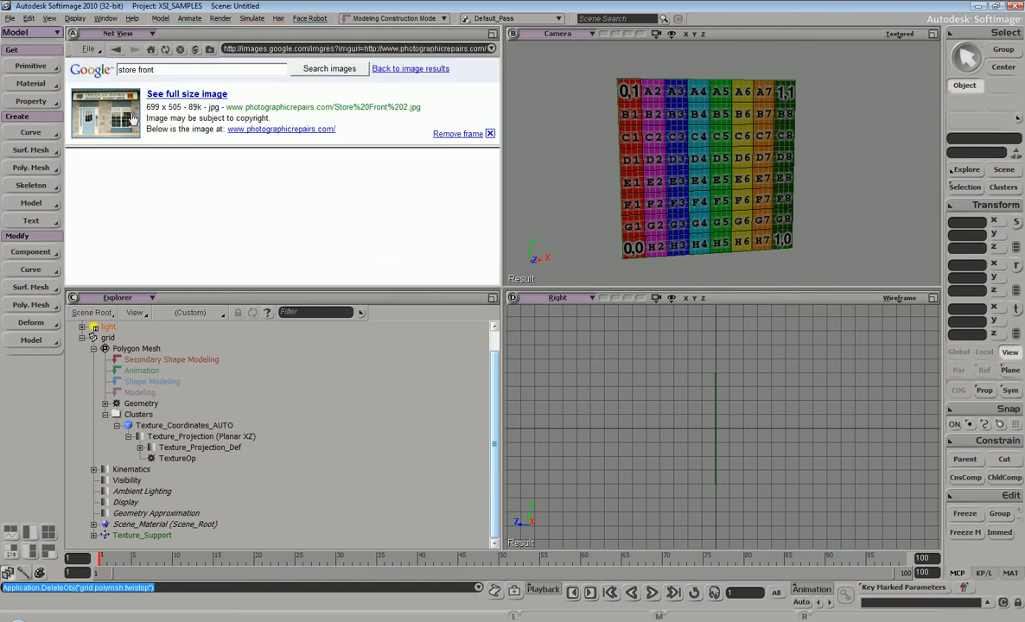
{"action": "left_click", "coordinate": [107, 119]}
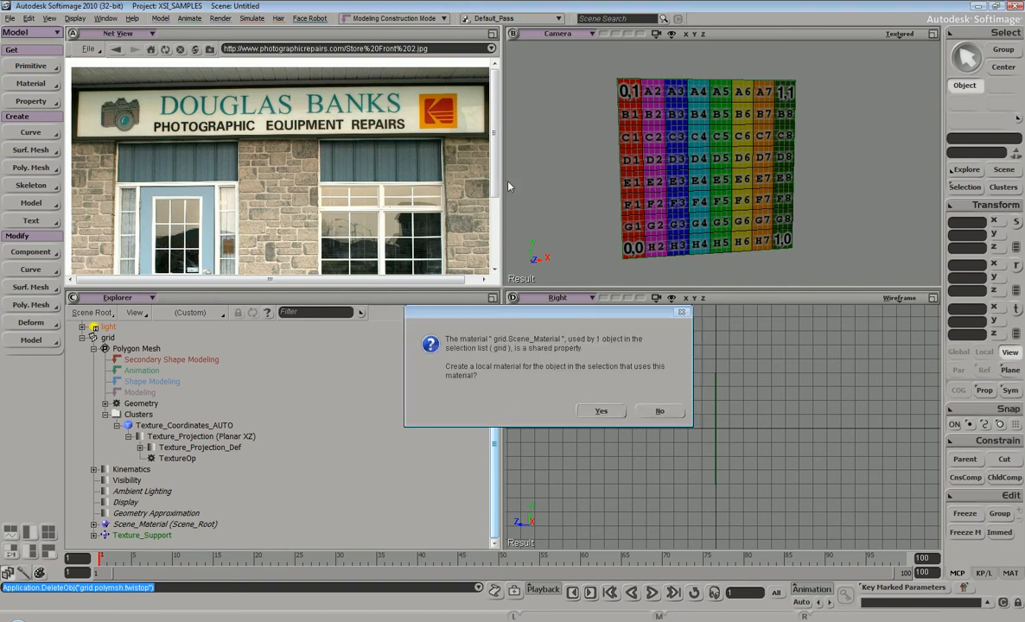
Step: Apply the storefront picture to the grid with a new local material and close the image properties
{"action": "left_click", "coordinate": [602, 413]}
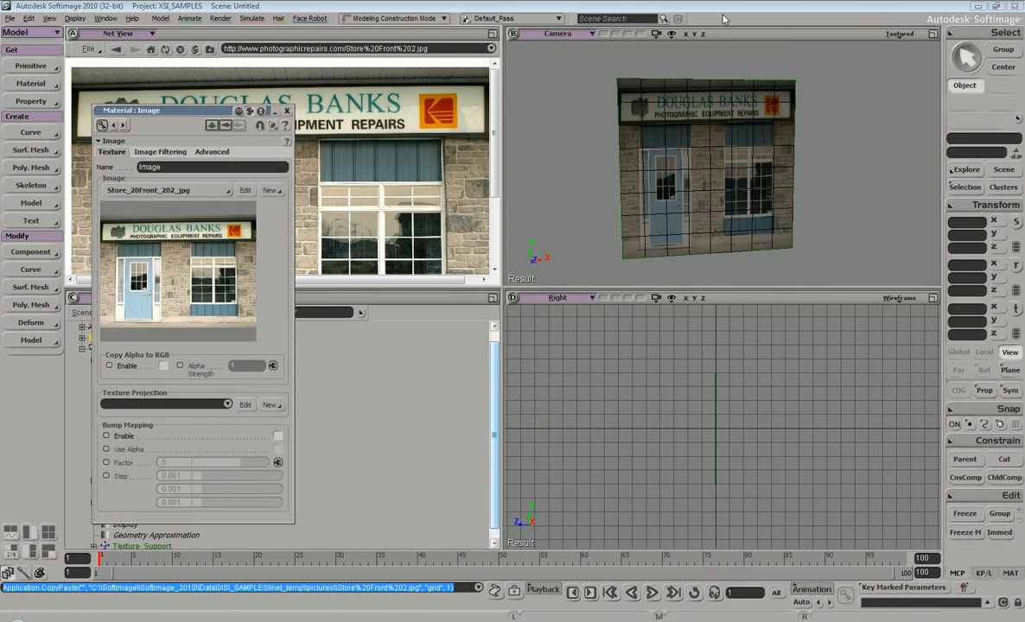
{"action": "left_click", "coordinate": [287, 110]}
Step: Examine how the storefront's door and window line up with the grid's edges in the camera view
{"action": "key", "text": "s"}
{"action": "right_click_drag", "start_coordinate": [741, 158], "coordinate": [718, 136]}
{"action": "middle_click_drag", "start_coordinate": [737, 132], "coordinate": [728, 155]}
{"action": "right_click_drag", "start_coordinate": [689, 139], "coordinate": [723, 155]}
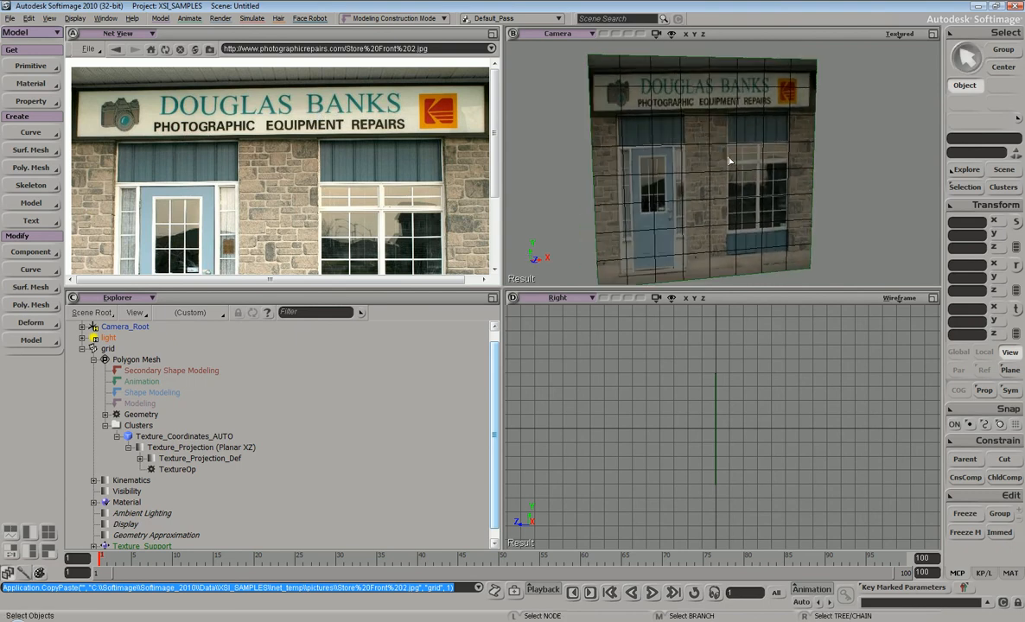
{"action": "right_click_drag", "start_coordinate": [661, 124], "coordinate": [697, 130]}
{"action": "key", "text": "s"}
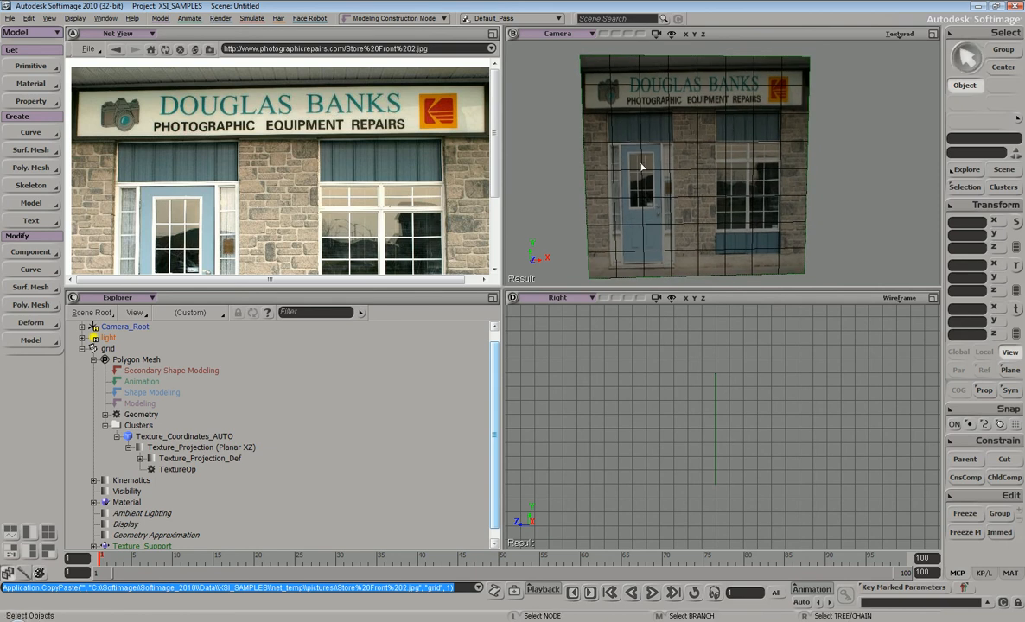
{"action": "key", "text": "s"}
{"action": "left_click_drag", "start_coordinate": [708, 169], "coordinate": [736, 196]}
{"action": "middle_click_drag", "start_coordinate": [724, 127], "coordinate": [719, 192]}
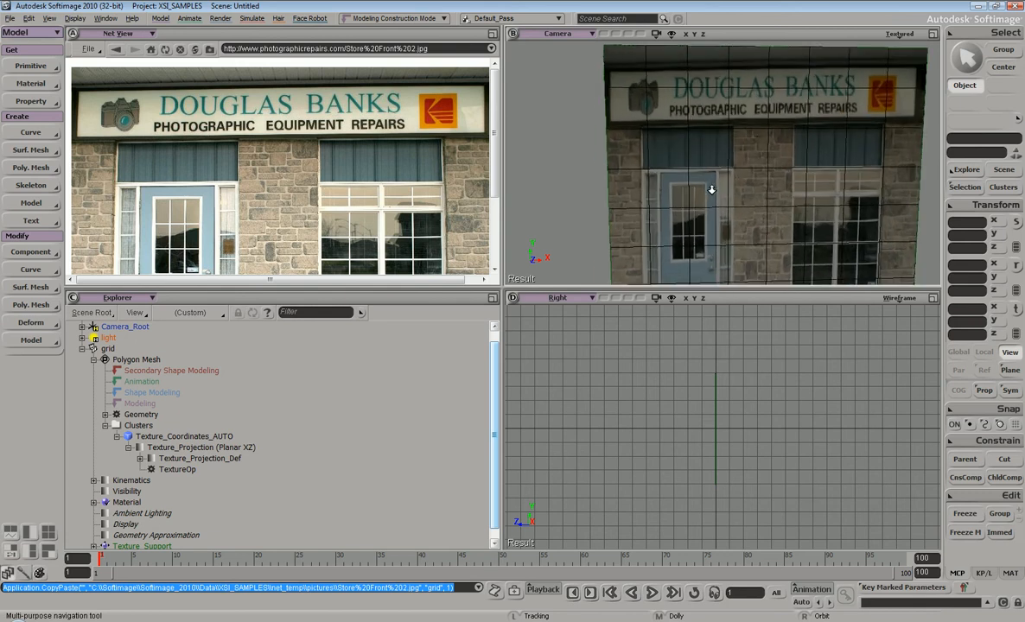
{"action": "left_click_drag", "start_coordinate": [761, 179], "coordinate": [746, 174]}
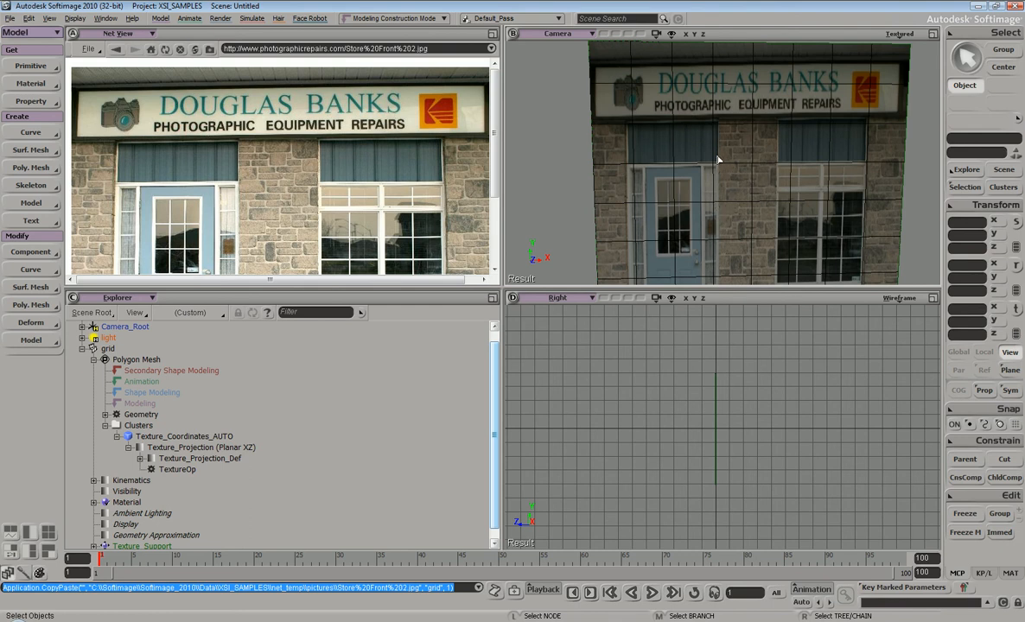
{"action": "key", "text": "s"}
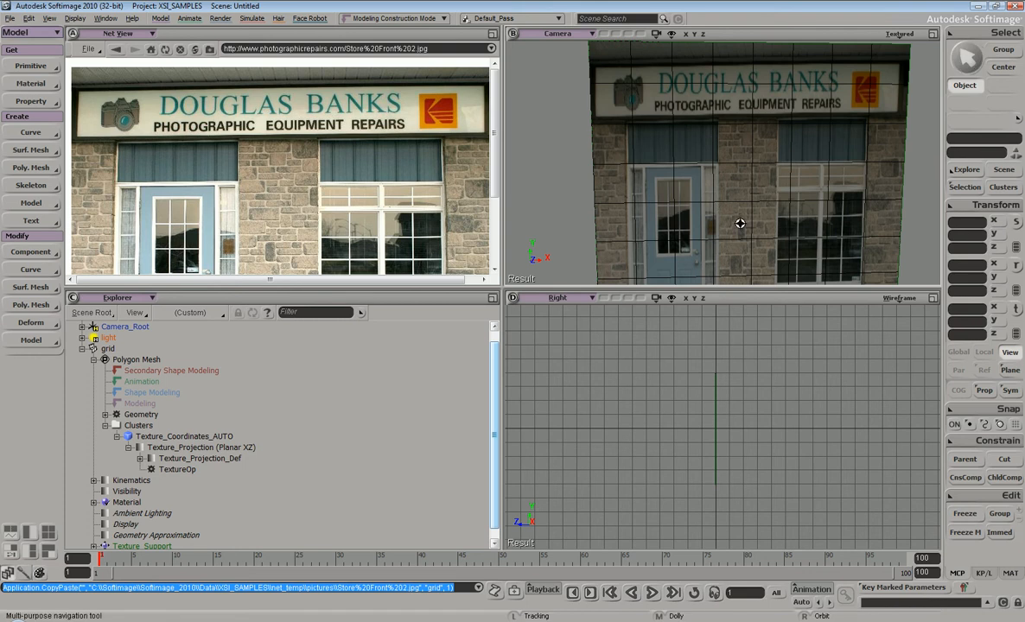
{"action": "left_click_drag", "start_coordinate": [724, 224], "coordinate": [730, 214]}
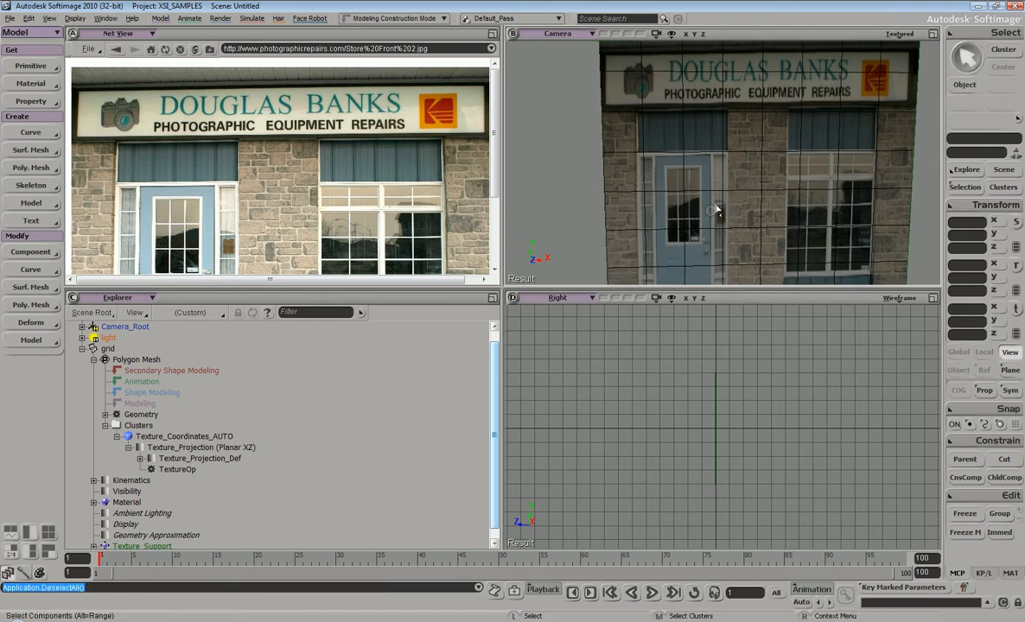
Step: Try to move the vertical edge loop beside the door by about 0.14 along local Z, undo it and deselect the grid
{"action": "left_click", "coordinate": [725, 208]}
{"action": "key", "text": "e"}
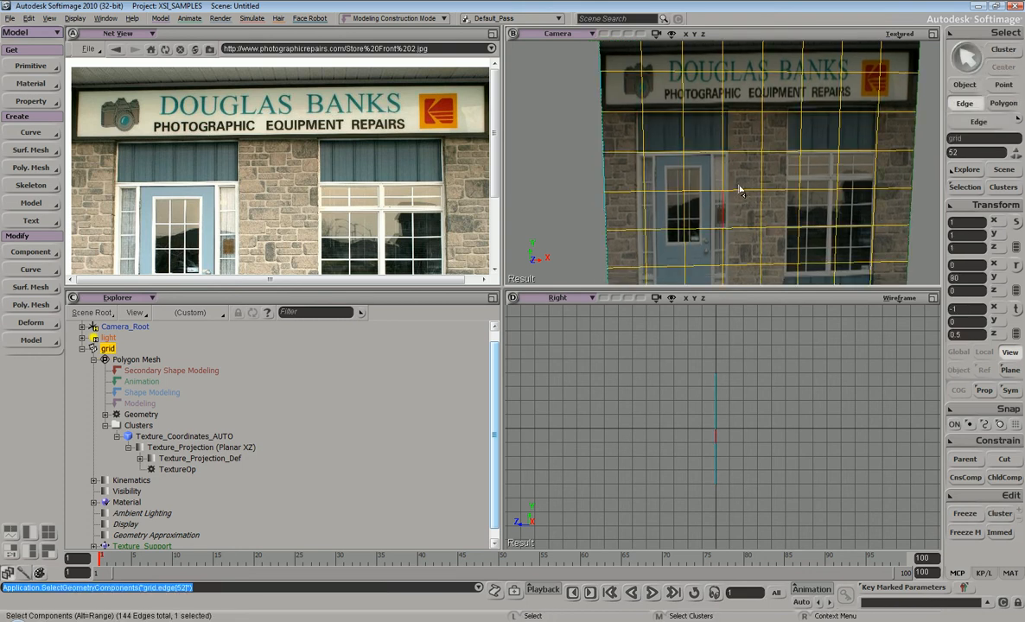
{"action": "left_click", "coordinate": [724, 176]}
{"action": "key", "text": "v"}
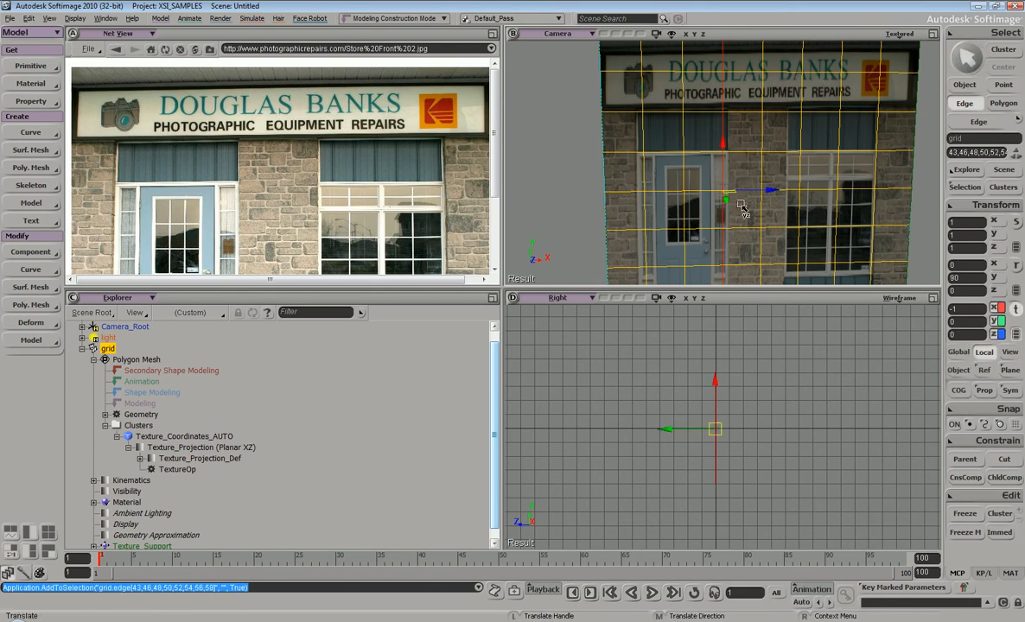
{"action": "left_click_drag", "start_coordinate": [765, 188], "coordinate": [710, 111]}
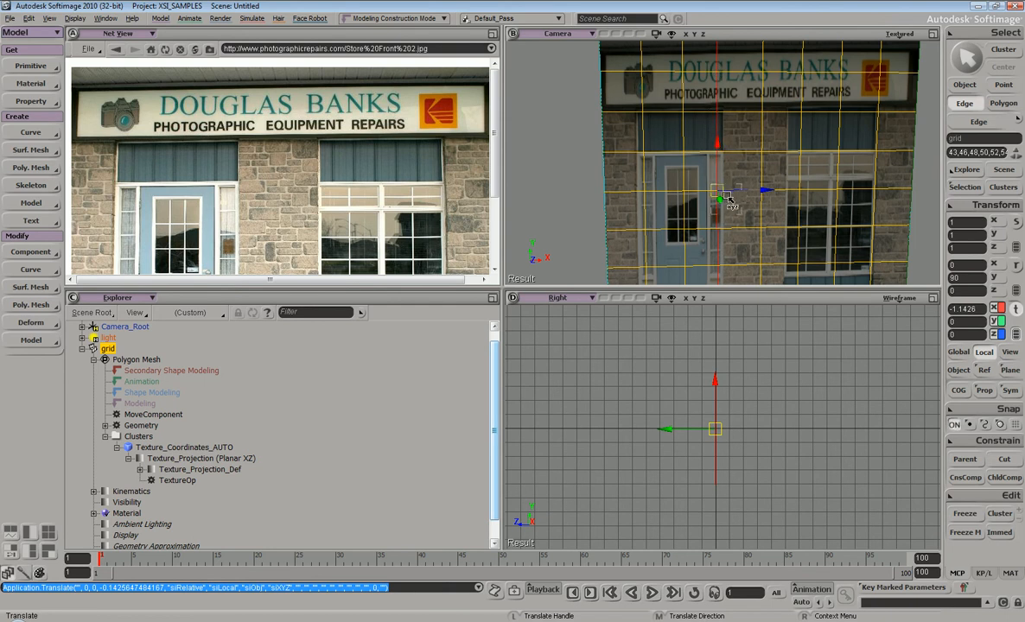
{"action": "key", "text": "ctrl+z"}
{"action": "left_click_drag", "start_coordinate": [740, 146], "coordinate": [727, 147]}
{"action": "key", "text": "space"}
{"action": "left_click", "coordinate": [912, 176]}
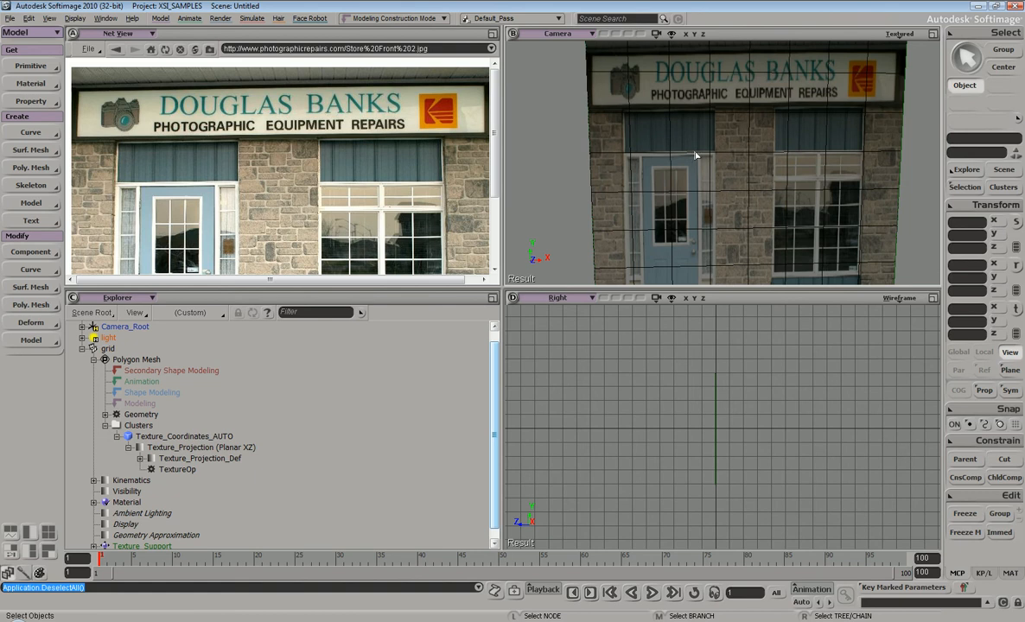
Step: Move the vertical edge loop beside the door about 0.27 along local Z toward the window
{"action": "key", "text": "e"}
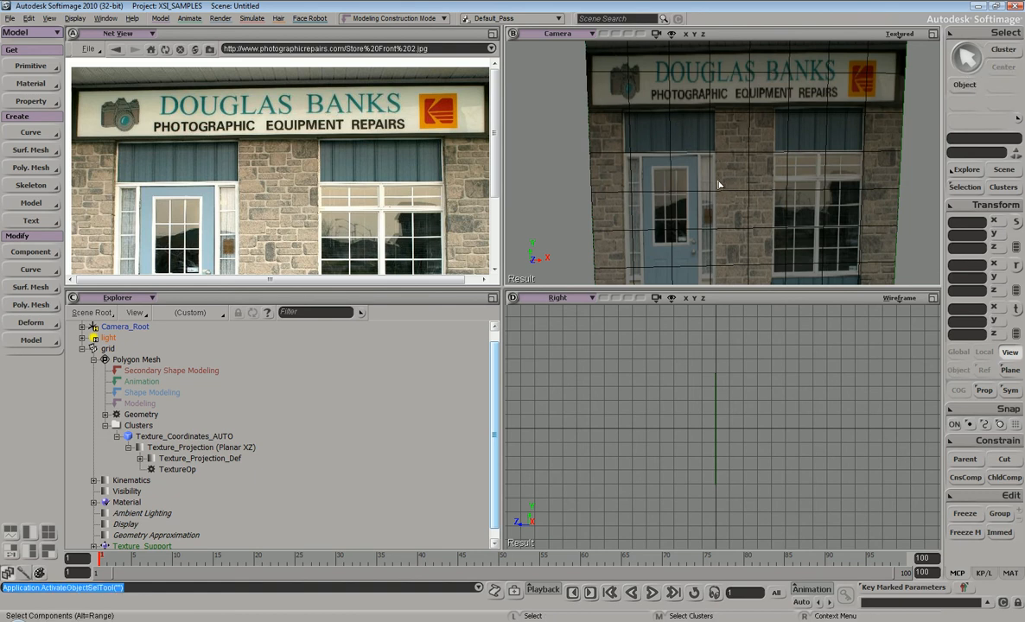
{"action": "left_click", "coordinate": [726, 192]}
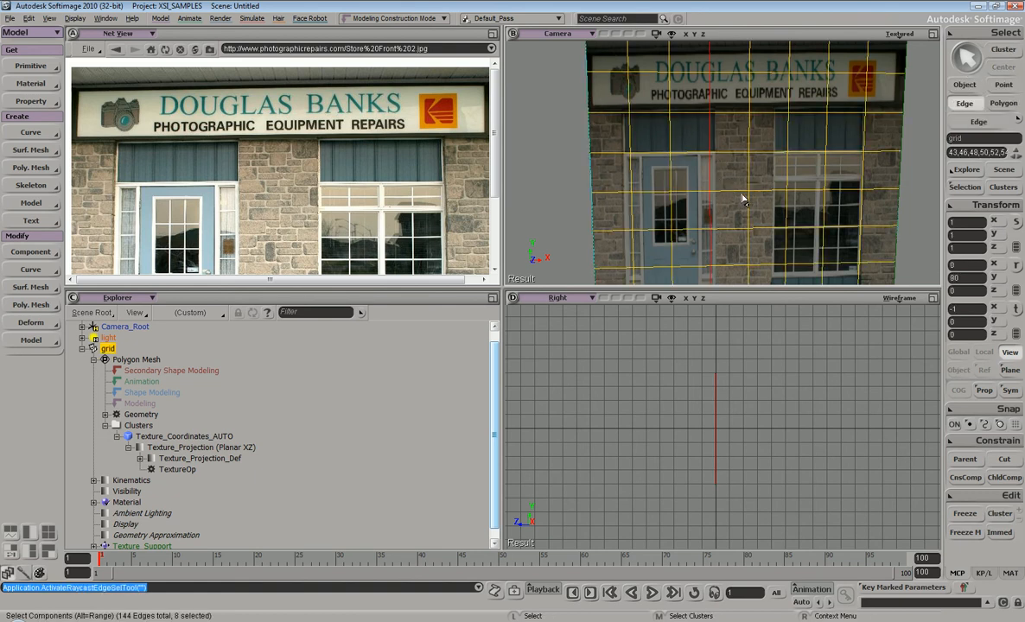
{"action": "key", "text": "v"}
{"action": "left_click_drag", "start_coordinate": [764, 192], "coordinate": [772, 192]}
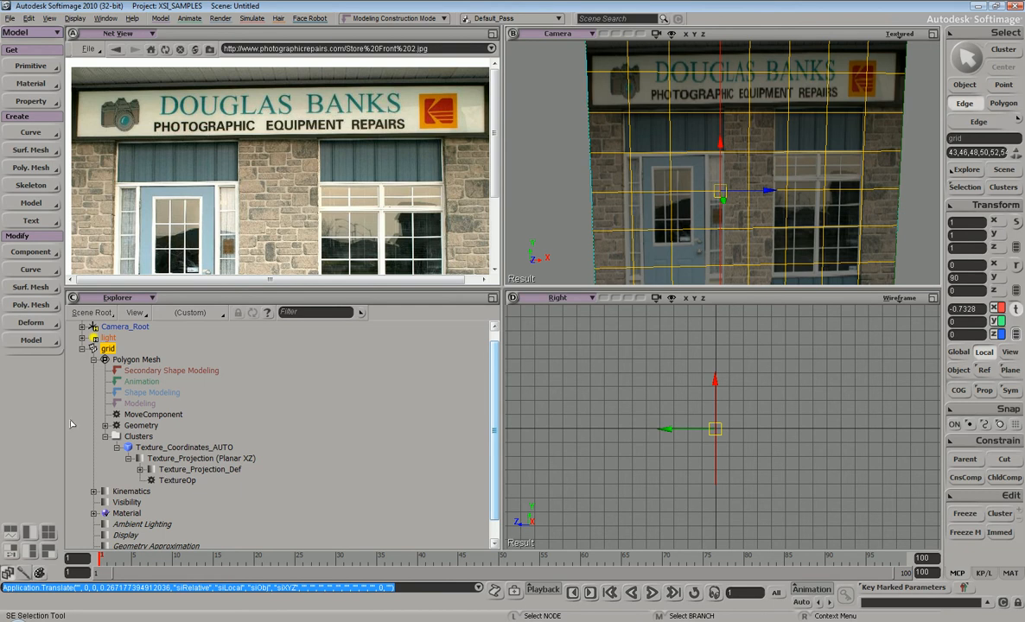
Step: Move the grid's TextureOp after MoveComponent and up to the Modeling marker in the operator stack
{"action": "left_click_drag", "start_coordinate": [195, 484], "coordinate": [159, 419]}
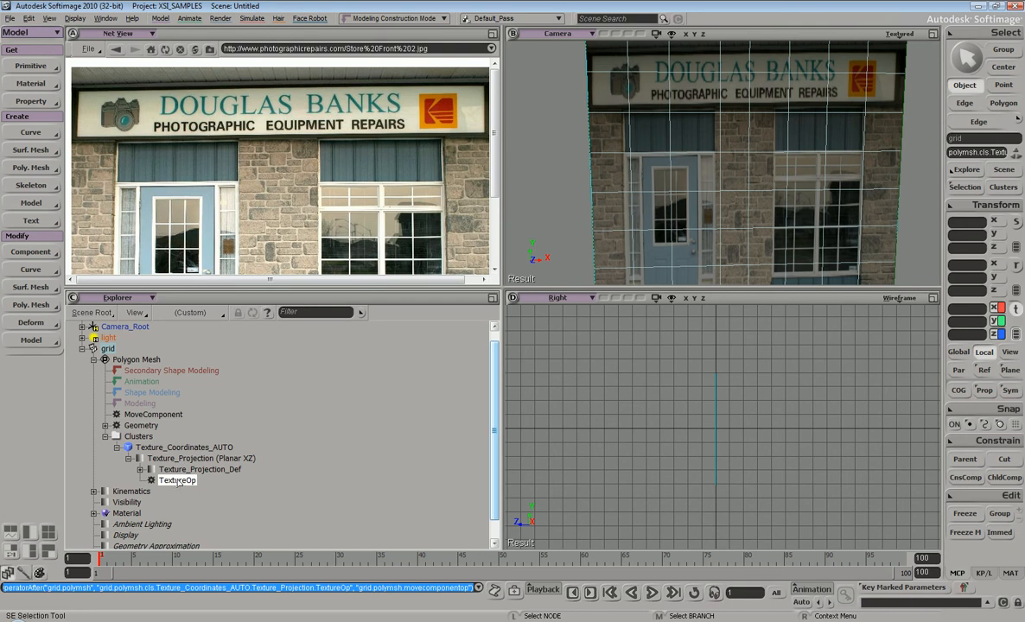
{"action": "left_click_drag", "start_coordinate": [177, 478], "coordinate": [162, 415]}
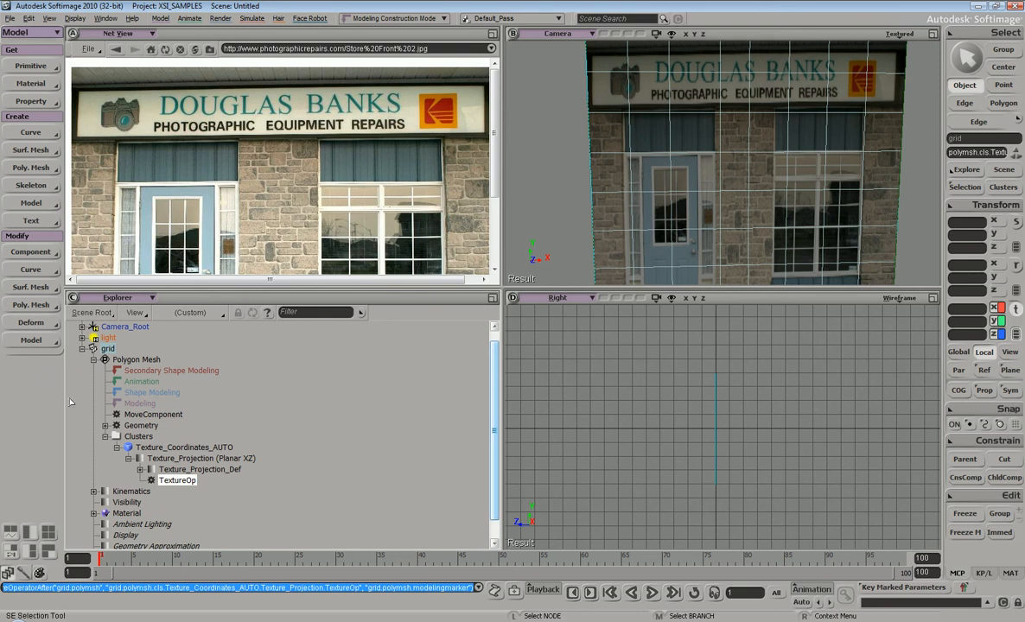
Step: Move the vertical edge loop beside the door about 0.15 along negative local Z, back toward the door frame
{"action": "key", "text": "v"}
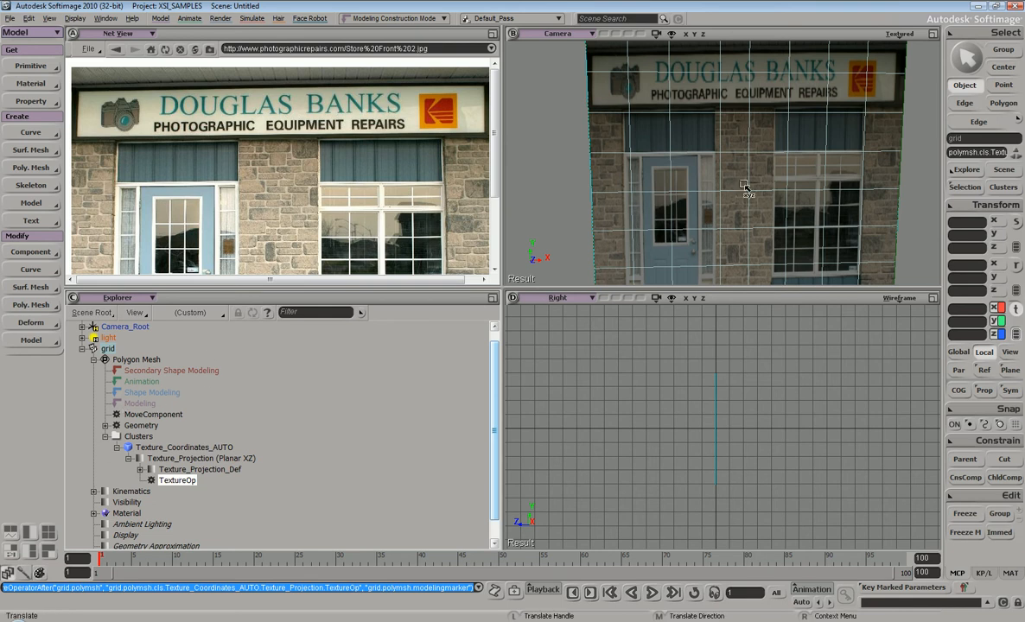
{"action": "key", "text": "e"}
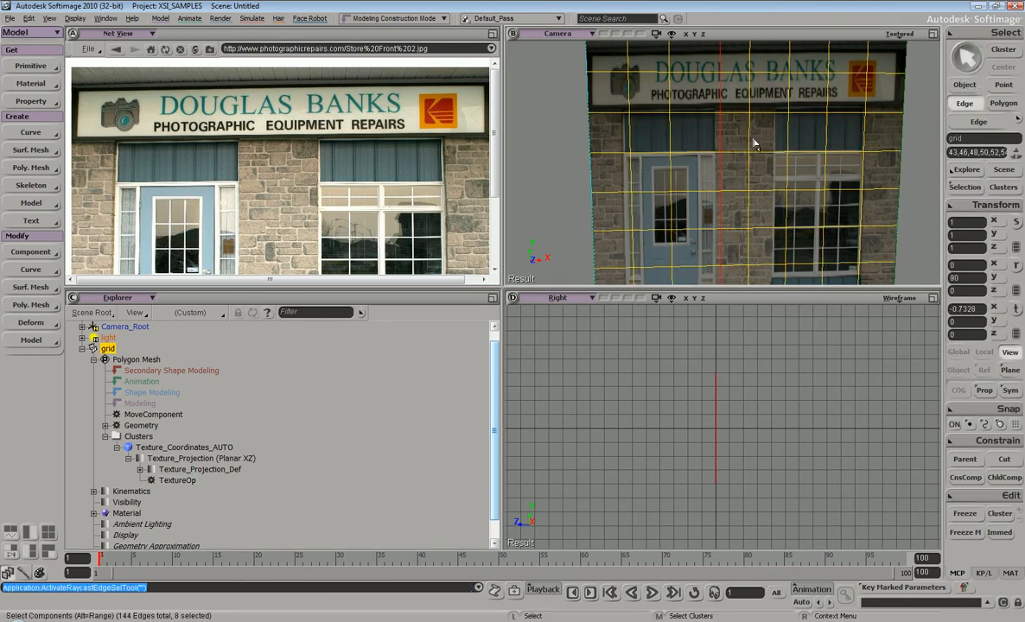
{"action": "key", "text": "v"}
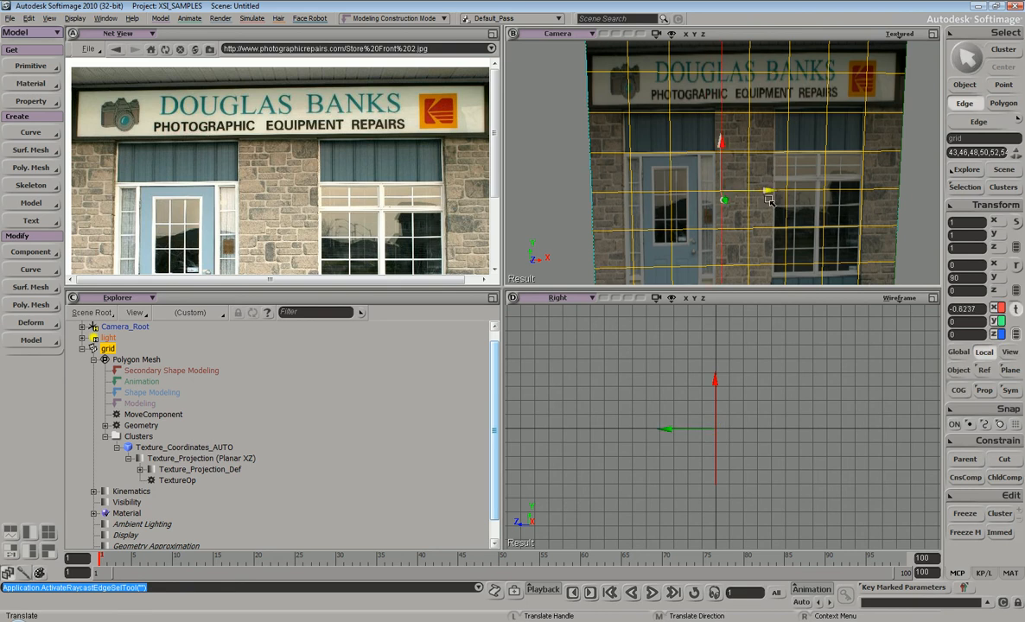
{"action": "left_click_drag", "start_coordinate": [733, 219], "coordinate": [760, 218]}
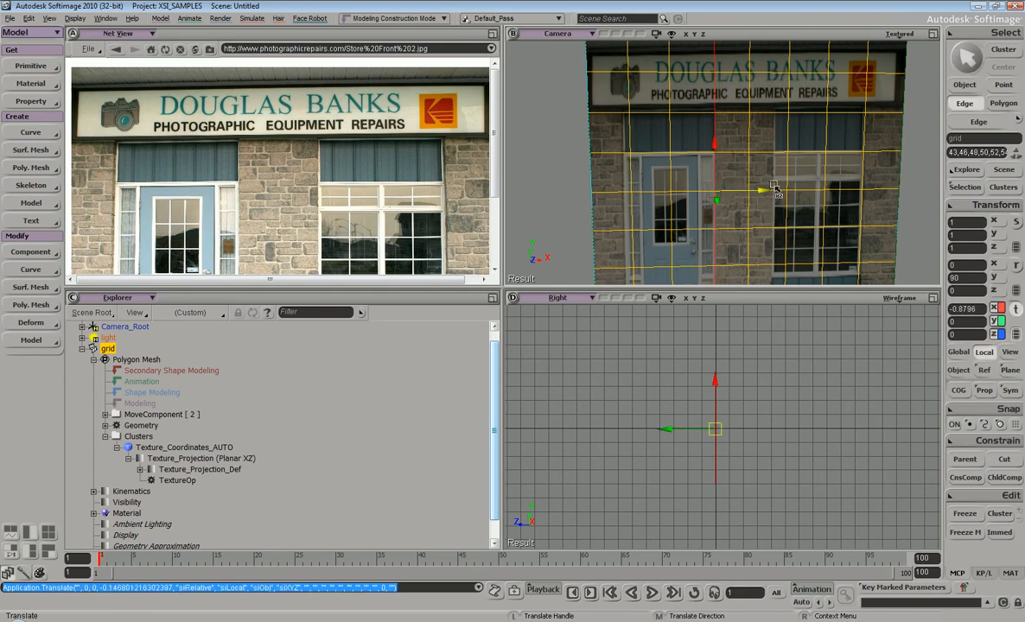
Step: Split all parallel edges crossing the door column at about 60%, adding a vertical edge loop along the door's handle side
{"action": "key", "text": "s"}
{"action": "left_click_drag", "start_coordinate": [732, 149], "coordinate": [739, 174]}
{"action": "right_click_drag", "start_coordinate": [739, 174], "coordinate": [710, 142]}
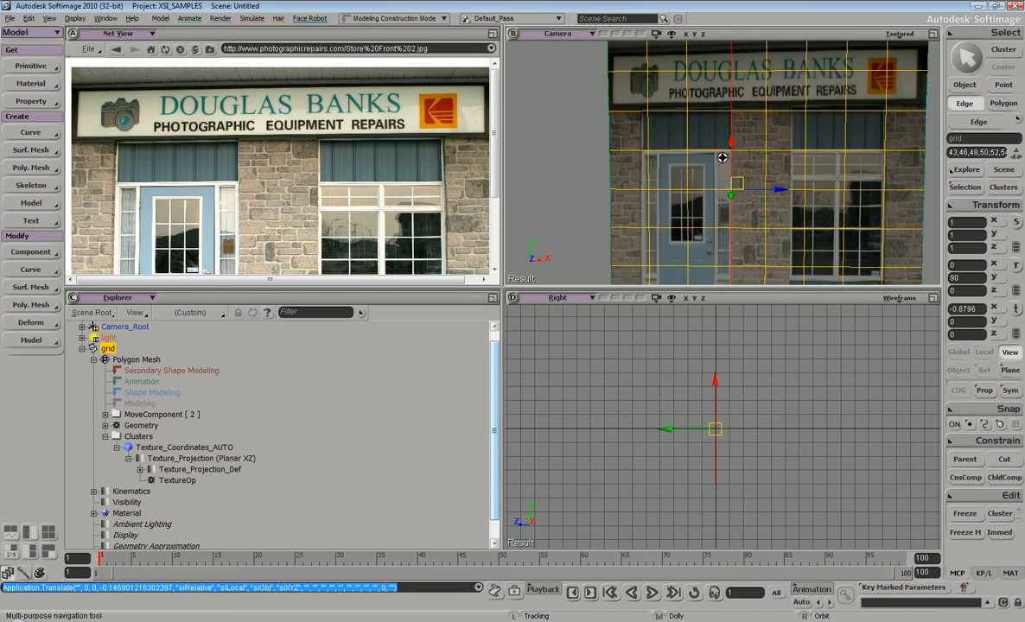
{"action": "middle_click_drag", "start_coordinate": [715, 153], "coordinate": [736, 197]}
{"action": "left_click_drag", "start_coordinate": [735, 197], "coordinate": [730, 176]}
{"action": "key", "text": "ctrl+backslash"}
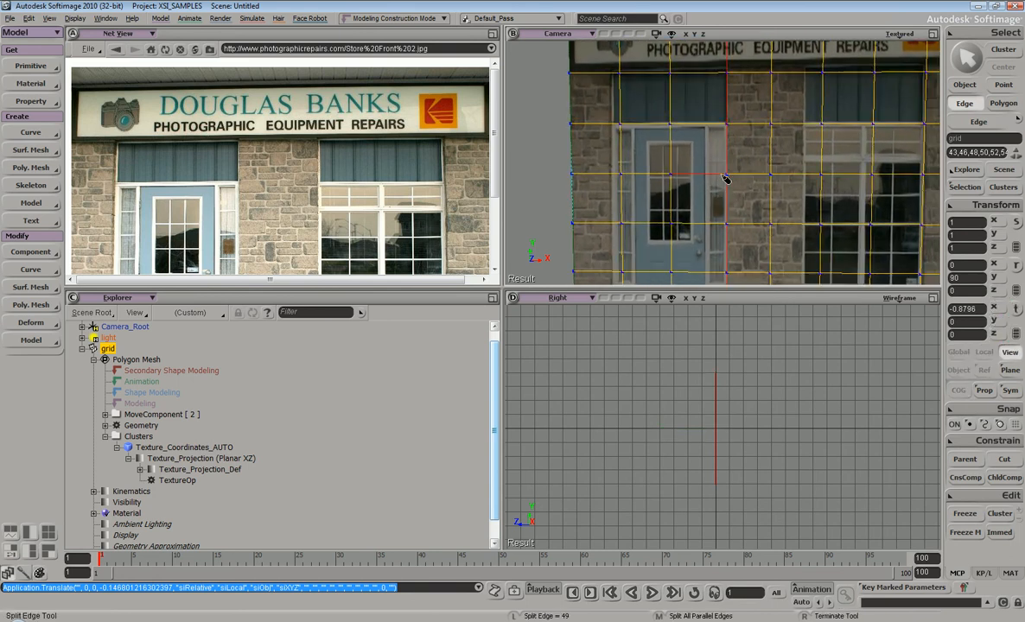
{"action": "middle_click", "coordinate": [705, 177]}
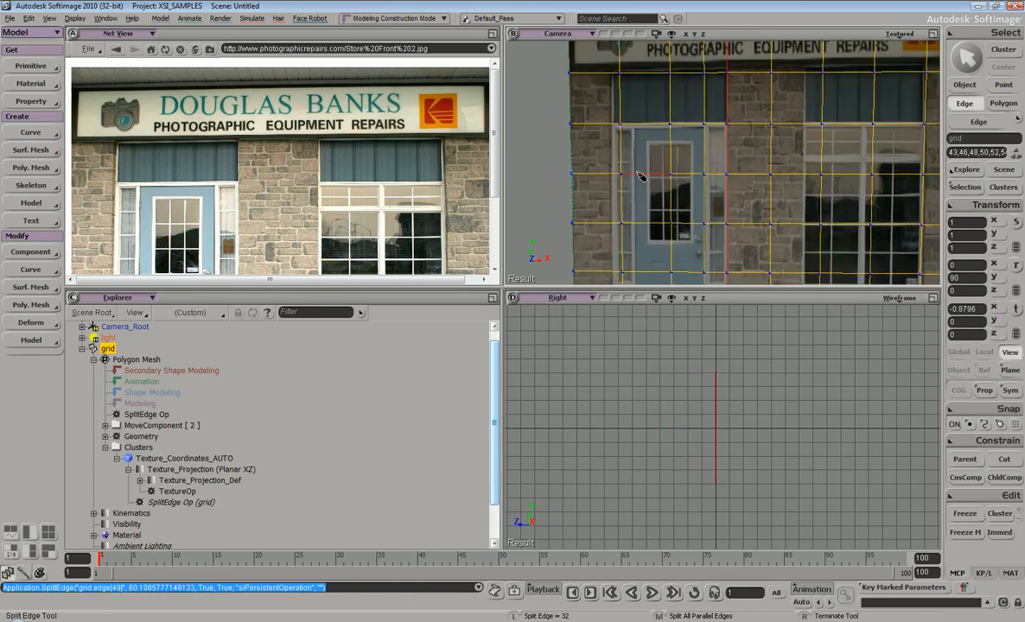
Step: Dissolve the inner vertical edges in the blue panel above the door and the vertical edges in the sign row above it
{"action": "key", "text": "s"}
{"action": "right_click_drag", "start_coordinate": [658, 138], "coordinate": [716, 131]}
{"action": "key", "text": "e"}
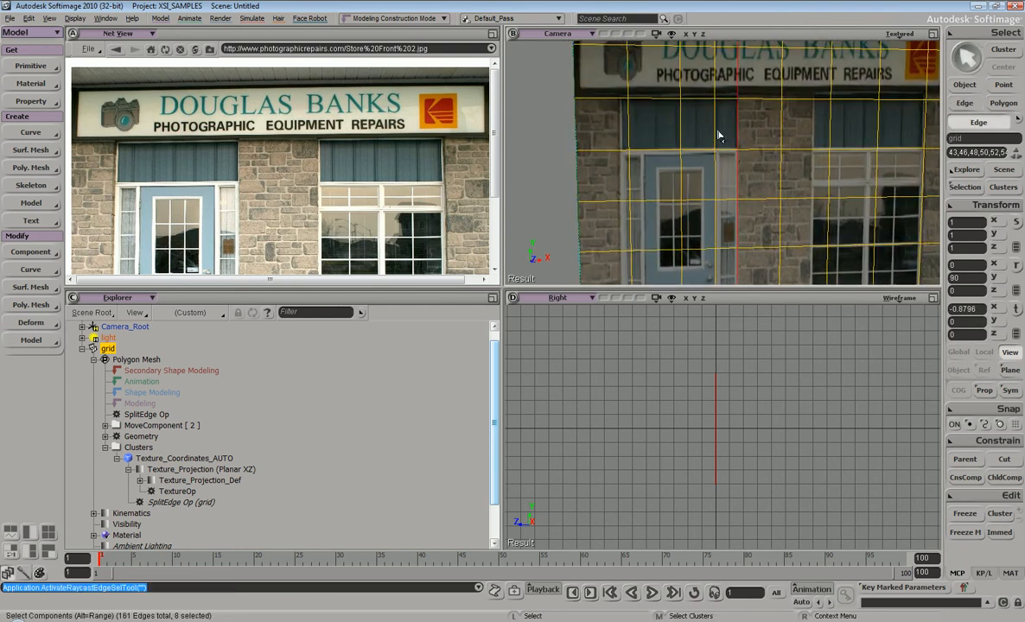
{"action": "left_click", "coordinate": [674, 131]}
{"action": "key", "text": "ctrl+Delete"}
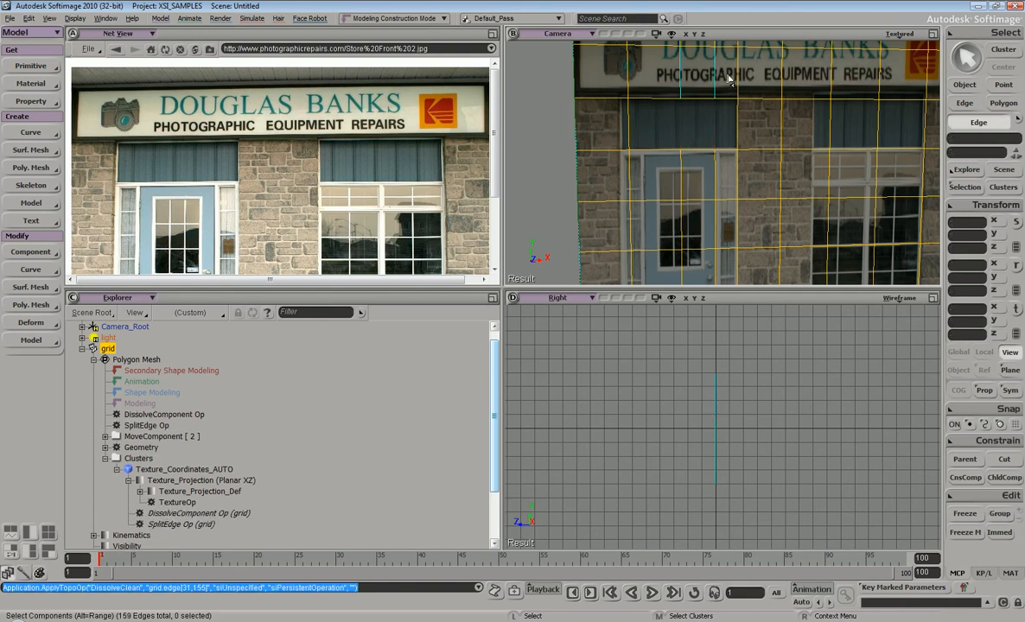
{"action": "left_click_drag", "start_coordinate": [742, 80], "coordinate": [734, 85]}
{"action": "key", "text": "ctrl+Delete"}
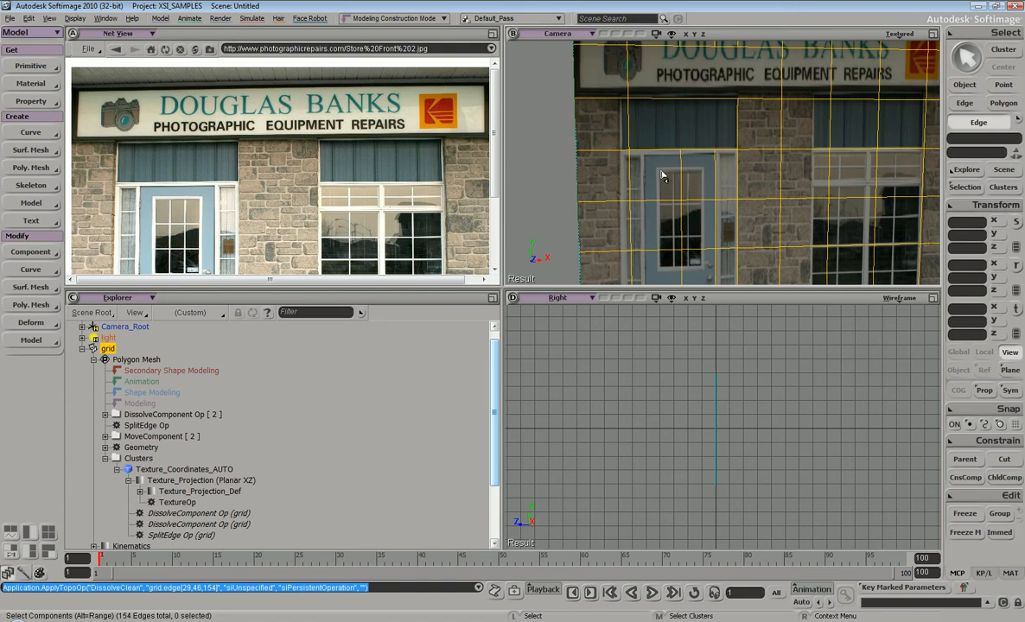
Step: Dissolve the vertical edge segments crossing the door, row by row from its top edge down
{"action": "left_click_drag", "start_coordinate": [733, 175], "coordinate": [735, 178]}
{"action": "key", "text": "ctrl+Delete"}
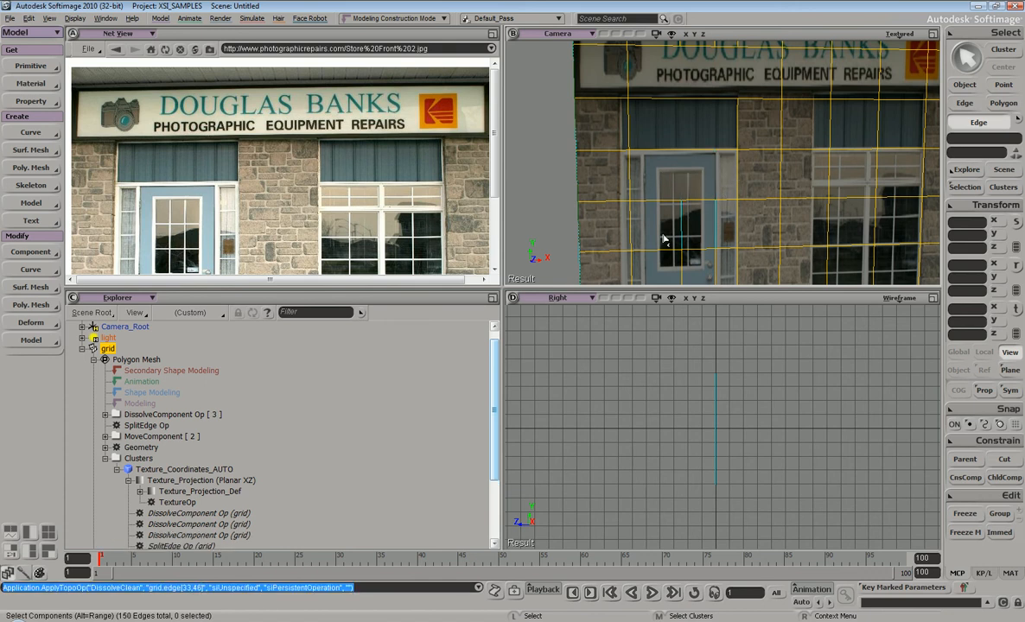
{"action": "left_click_drag", "start_coordinate": [664, 238], "coordinate": [666, 240]}
{"action": "key", "text": "ctrl+Delete"}
{"action": "left_click_drag", "start_coordinate": [719, 263], "coordinate": [675, 266]}
{"action": "key", "text": "ctrl+Delete"}
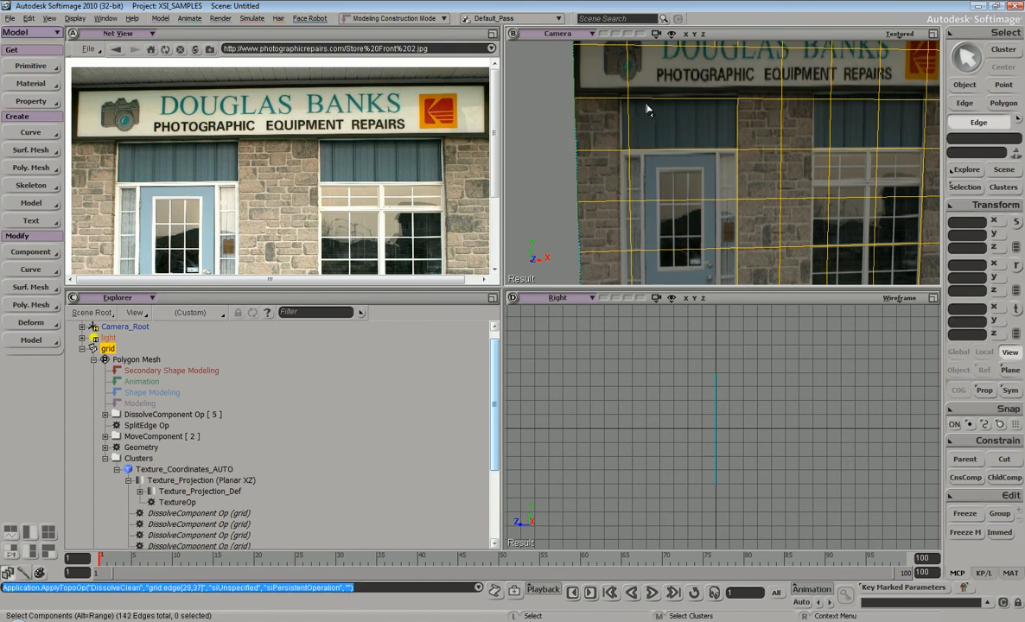
Step: Move the range of vertical edges along the door frame's hinge side about 0.24 along negative local Z to the frame's outer edge
{"action": "left_click", "coordinate": [630, 80]}
{"action": "middle_click", "coordinate": [632, 137], "text": "alt"}
{"action": "key", "text": "s"}
{"action": "left_click_drag", "start_coordinate": [671, 146], "coordinate": [701, 116]}
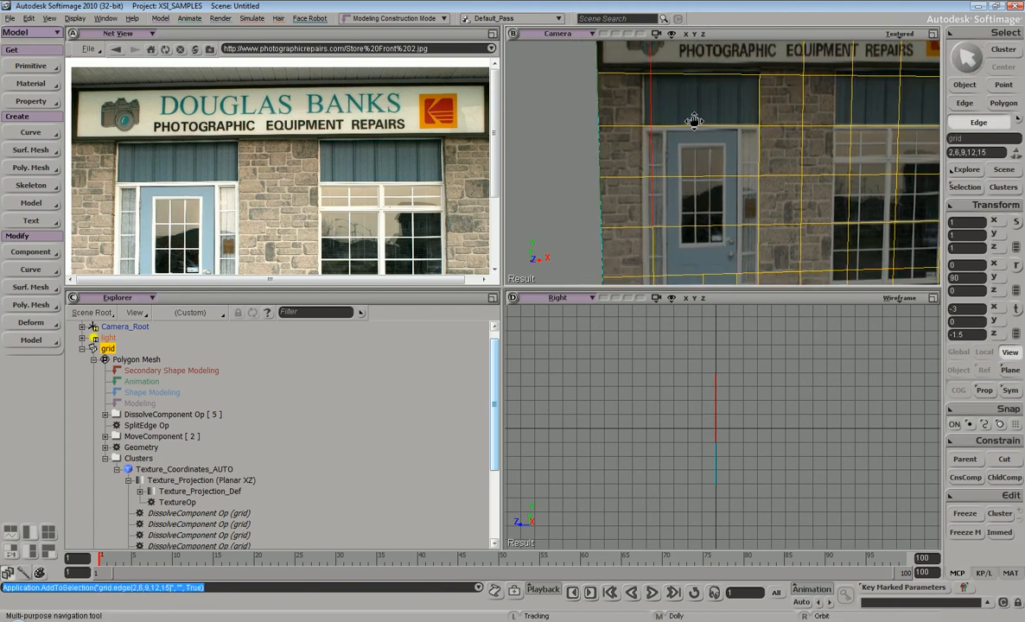
{"action": "left_click", "coordinate": [660, 244]}
{"action": "middle_click", "coordinate": [658, 206], "text": "alt"}
{"action": "key", "text": "s"}
{"action": "mouse_move", "coordinate": [694, 202]}
{"action": "left_mouse_down"}
{"action": "mouse_move", "coordinate": [695, 185]}
{"action": "mouse_move", "coordinate": [707, 204]}
{"action": "mouse_move", "coordinate": [697, 204]}
{"action": "left_mouse_up"}
{"action": "key", "text": "v"}
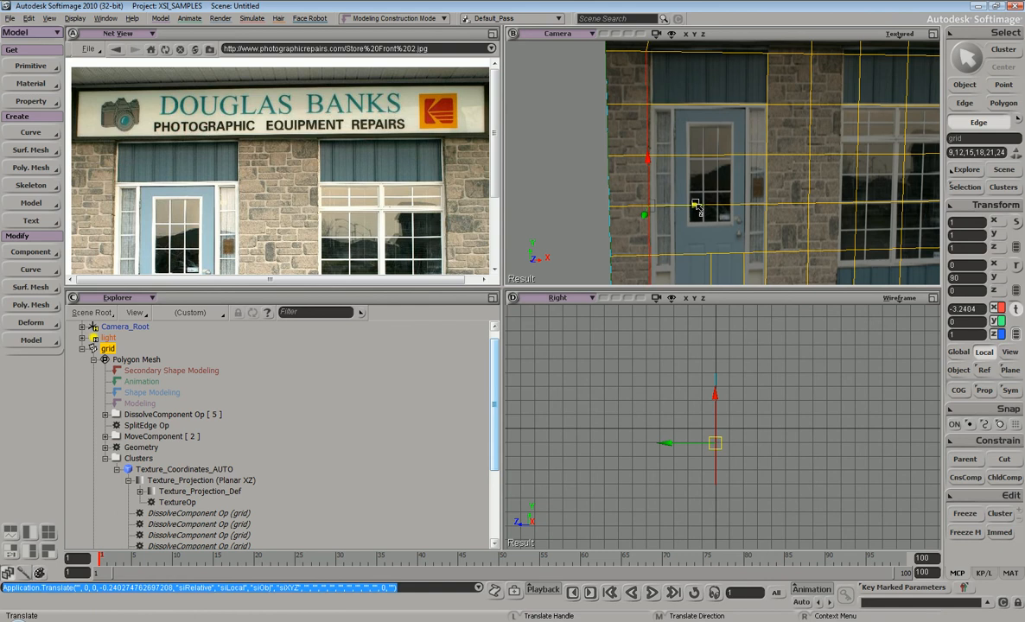
Step: Subdivide the upper and lower edges of the blue panel above the door into 6 connected subdivisions
{"action": "key", "text": "s"}
{"action": "left_click_drag", "start_coordinate": [723, 141], "coordinate": [688, 175]}
{"action": "key", "text": "e"}
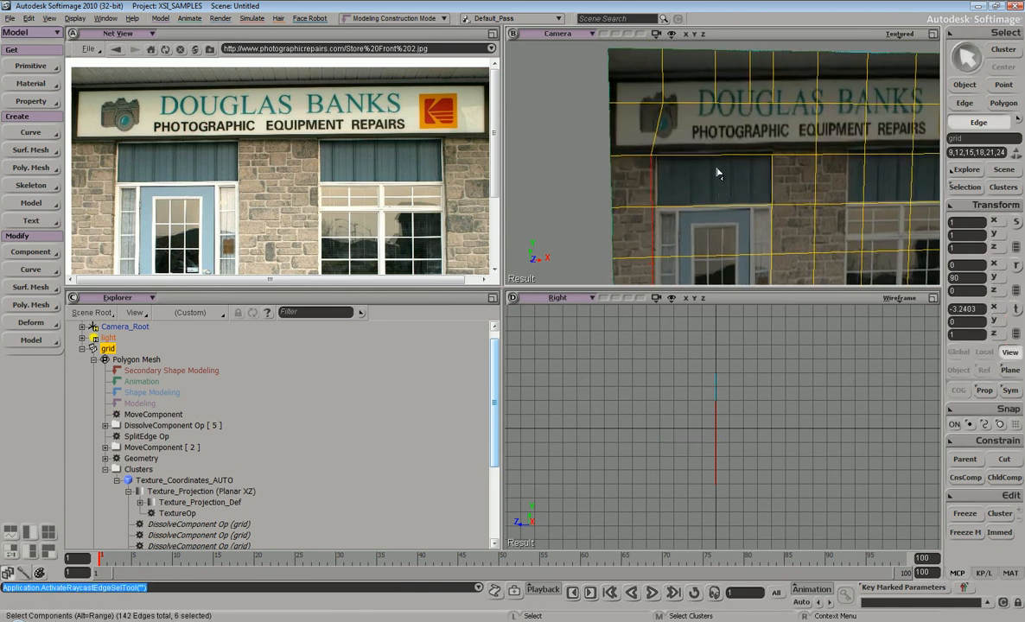
{"action": "scroll", "coordinate": [716, 148], "scroll_direction": "up", "scroll_amount": 3}
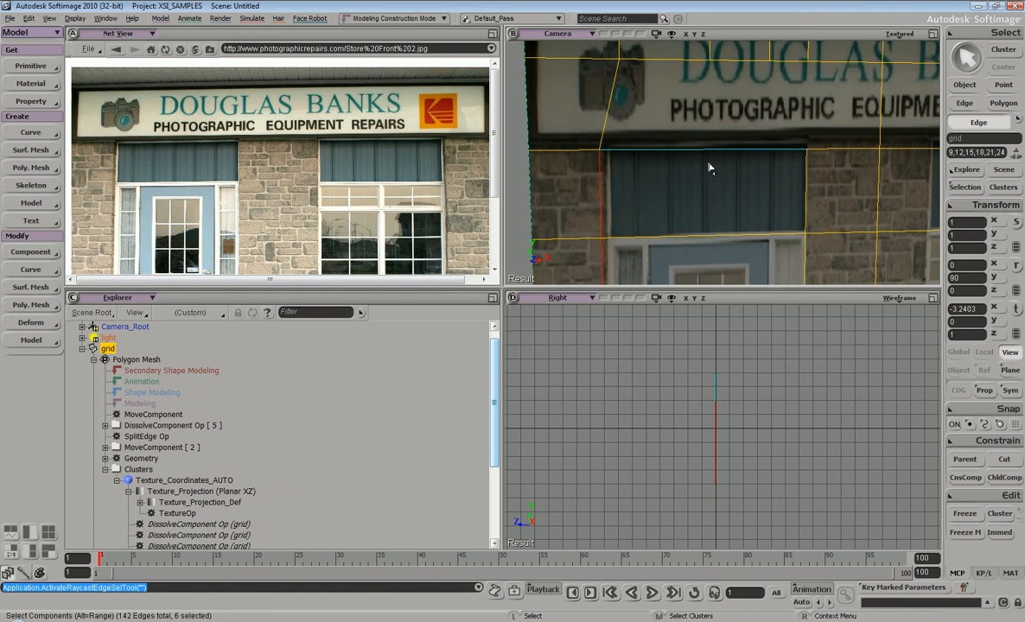
{"action": "left_click_drag", "start_coordinate": [710, 138], "coordinate": [721, 241]}
{"action": "key", "text": "ctrl+d"}
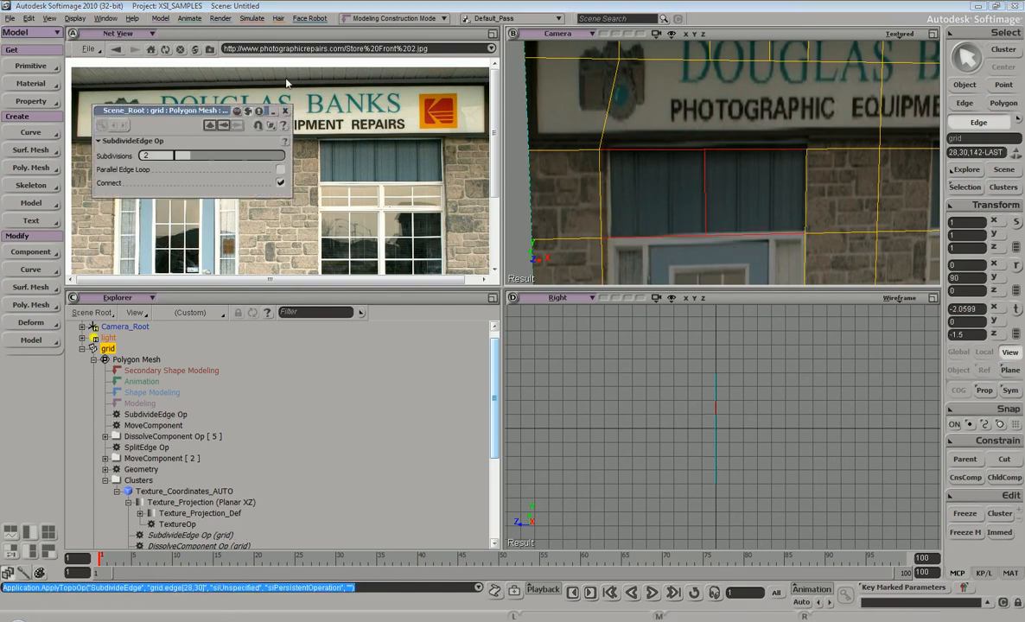
{"action": "left_click_drag", "start_coordinate": [176, 156], "coordinate": [252, 157]}
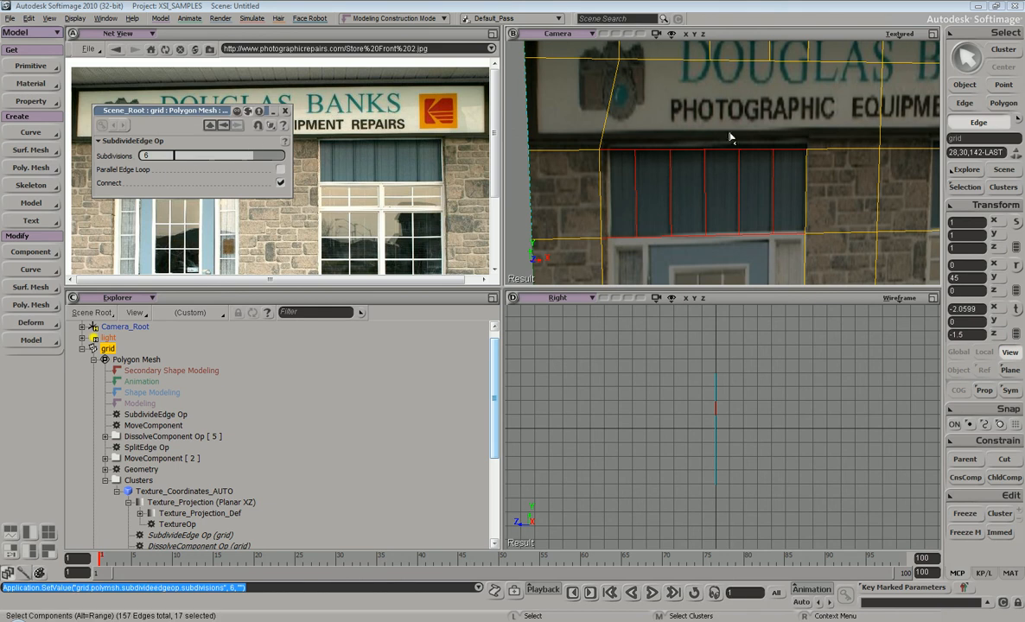
Step: Bevel the five new vertical edges in the blue panel above the door
{"action": "key", "text": "s"}
{"action": "middle_click_drag", "start_coordinate": [677, 160], "coordinate": [678, 190]}
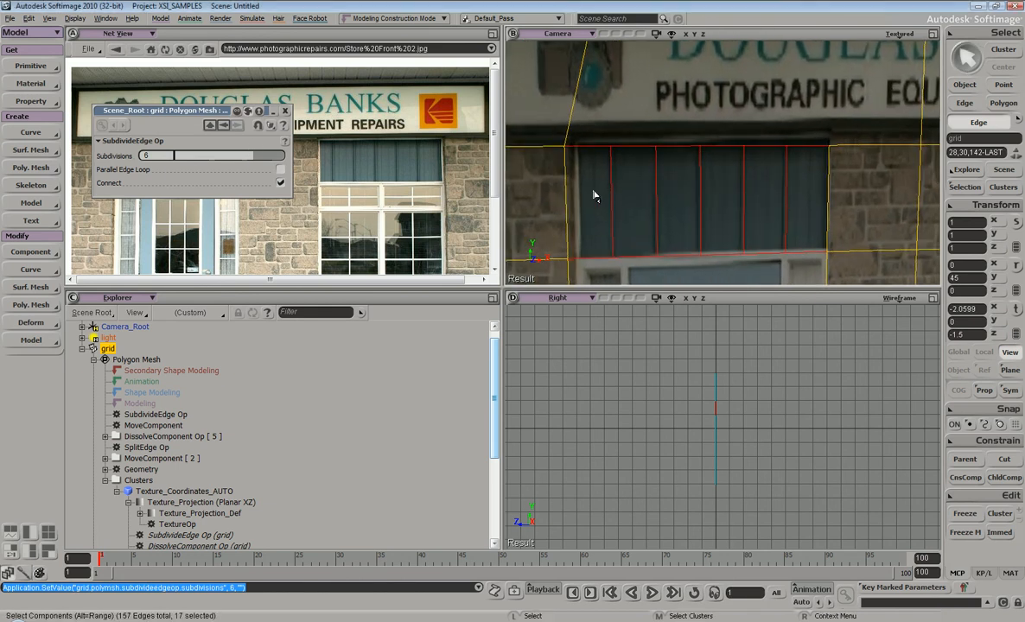
{"action": "mouse_move", "coordinate": [605, 216]}
{"action": "left_mouse_down"}
{"action": "mouse_move", "coordinate": [789, 201]}
{"action": "mouse_move", "coordinate": [772, 194]}
{"action": "left_mouse_up"}
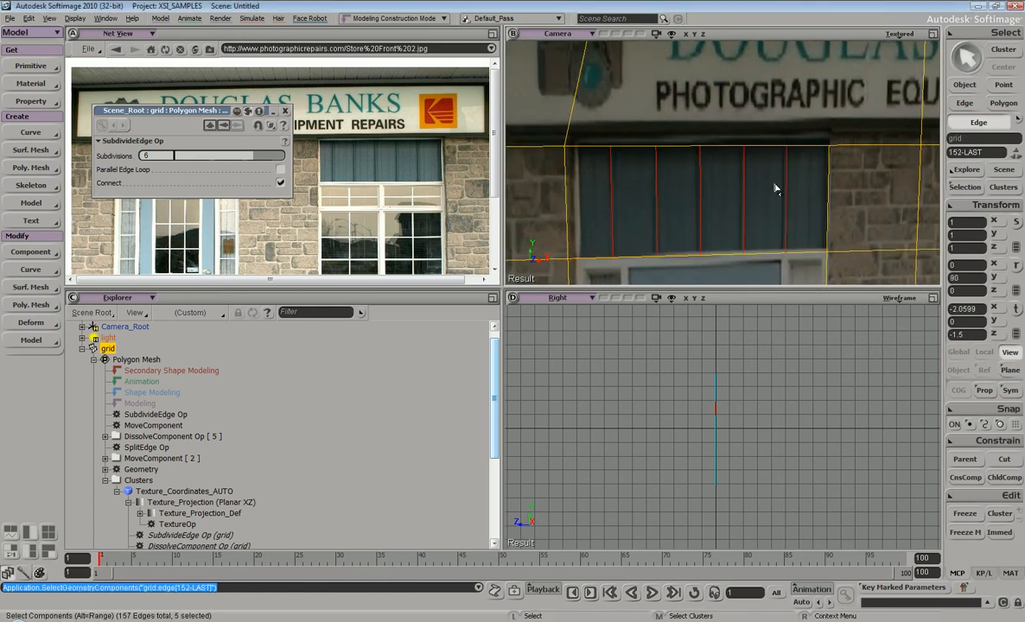
{"action": "right_click", "coordinate": [782, 180]}
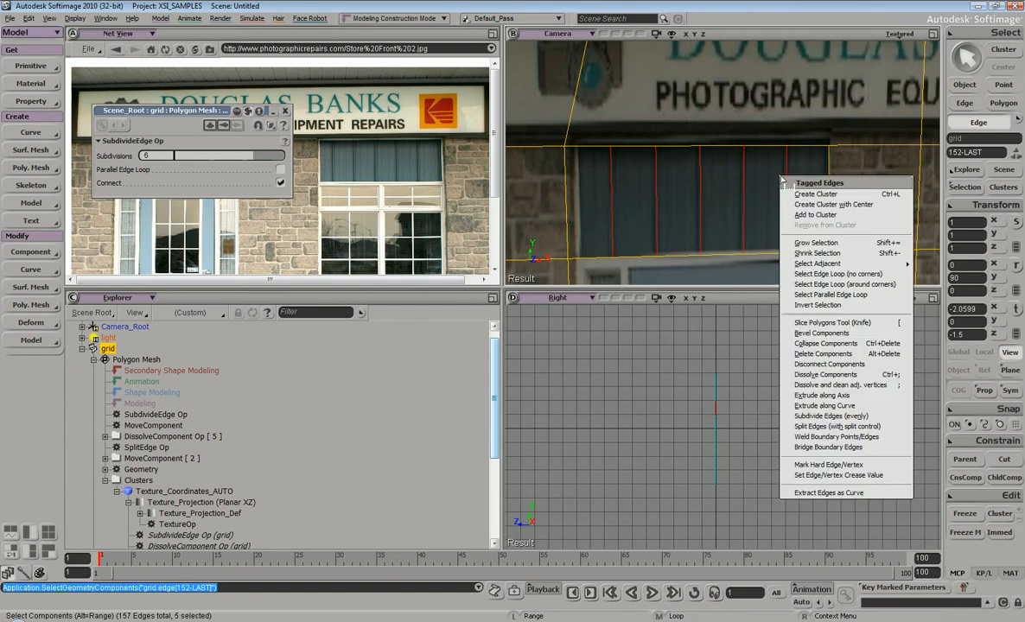
{"action": "left_click", "coordinate": [824, 333]}
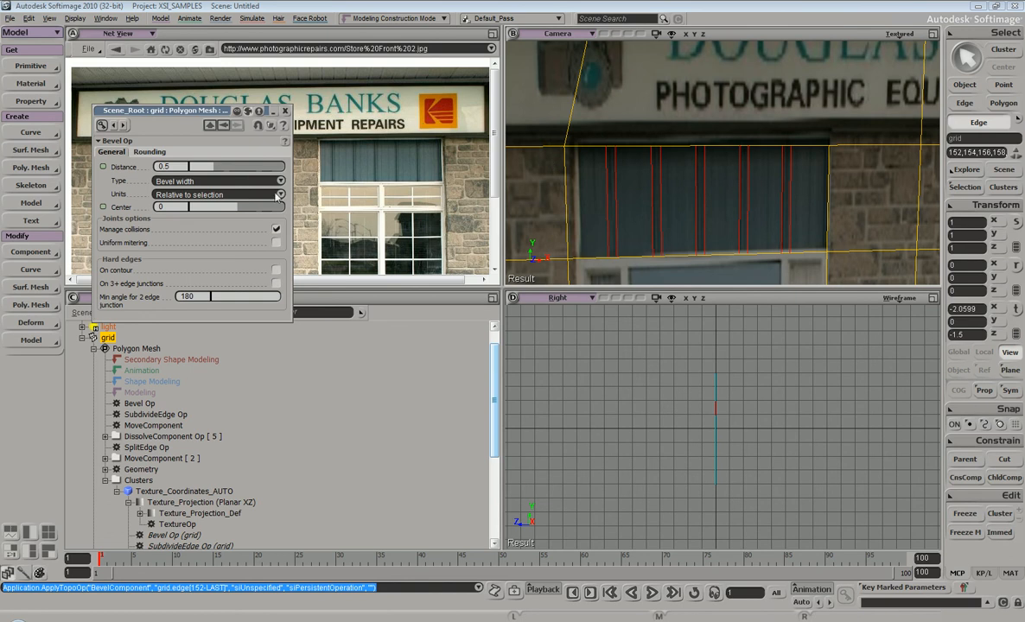
Step: Select the polygons adjacent to the beveled edges
{"action": "right_click", "coordinate": [609, 184]}
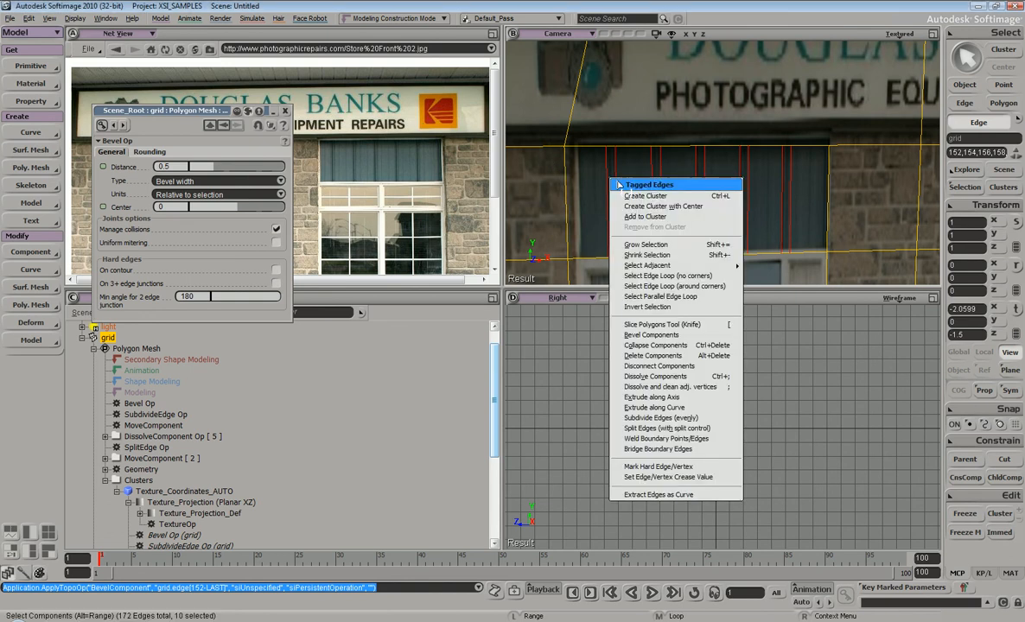
{"action": "mouse_move", "coordinate": [683, 265]}
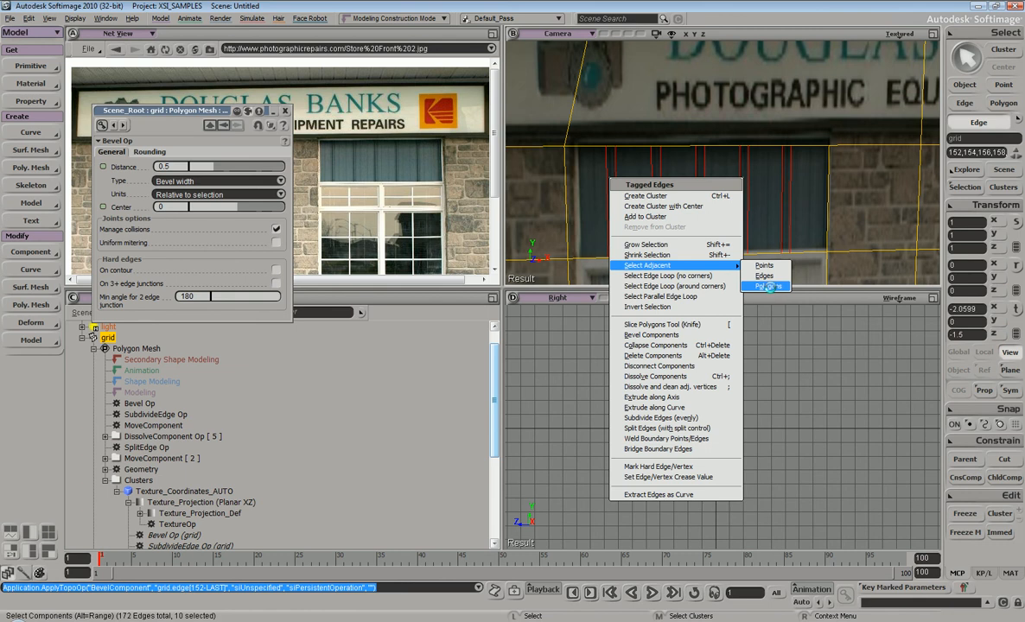
{"action": "left_click", "coordinate": [769, 286]}
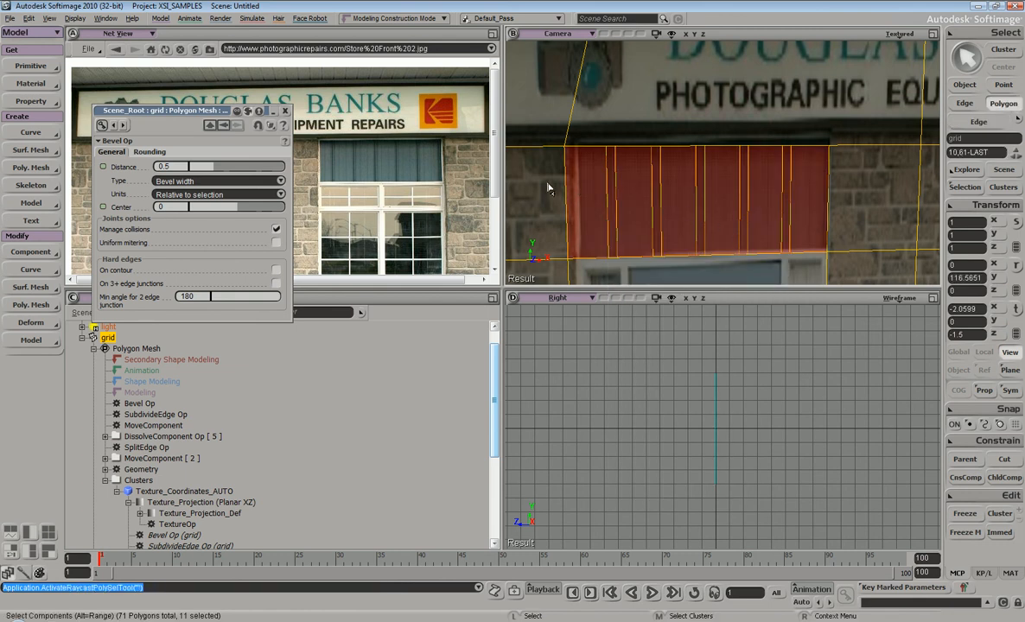
{"action": "left_click", "coordinate": [585, 201]}
{"action": "left_click", "coordinate": [632, 202], "text": "shift"}
{"action": "left_click", "coordinate": [677, 187], "text": "shift"}
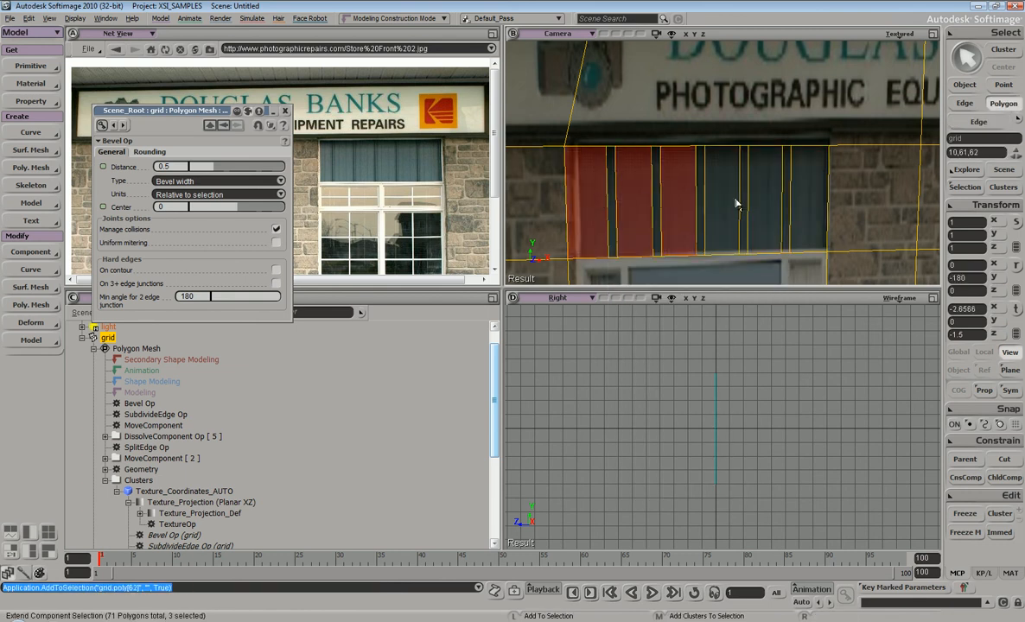
Step: Select the five narrow strip polygons in the panel above the door and duplicate them as an extrusion
{"action": "left_click", "coordinate": [612, 220]}
{"action": "left_click", "coordinate": [656, 220], "text": "shift"}
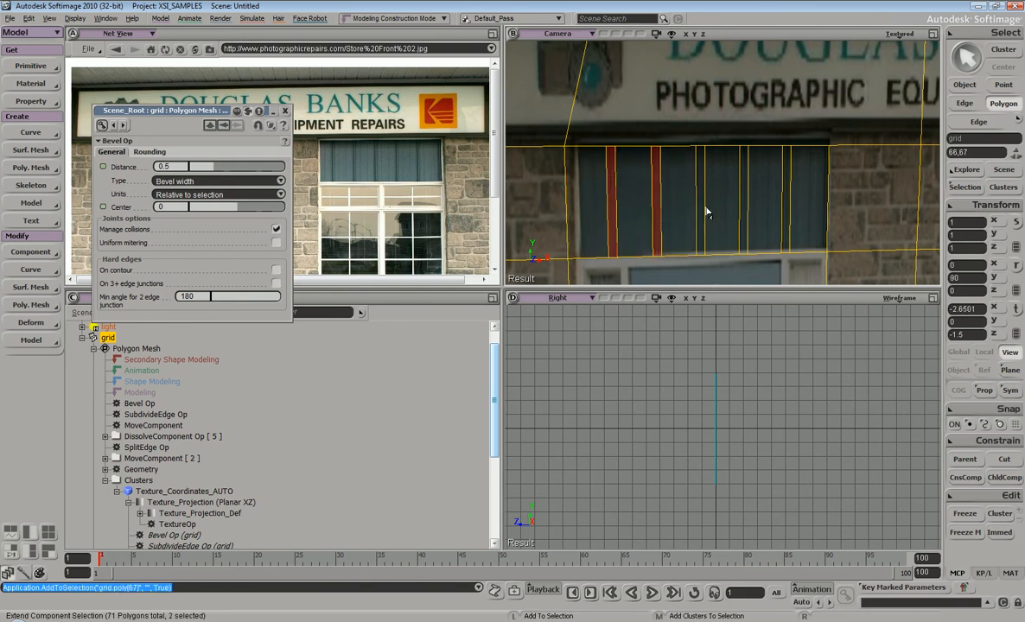
{"action": "left_click", "coordinate": [700, 203], "text": "ctrl"}
{"action": "left_click", "coordinate": [745, 212], "text": "shift"}
{"action": "left_click", "coordinate": [785, 210], "text": "shift"}
{"action": "key", "text": "s"}
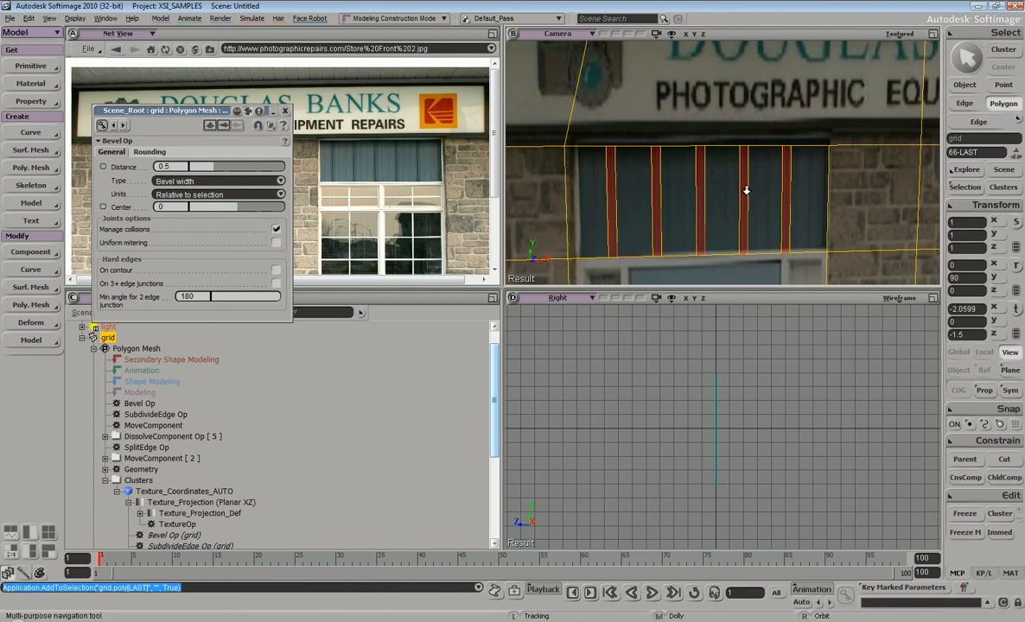
{"action": "middle_click_drag", "start_coordinate": [742, 196], "coordinate": [735, 166]}
{"action": "left_click_drag", "start_coordinate": [735, 167], "coordinate": [739, 172]}
{"action": "key", "text": "ctrl+d"}
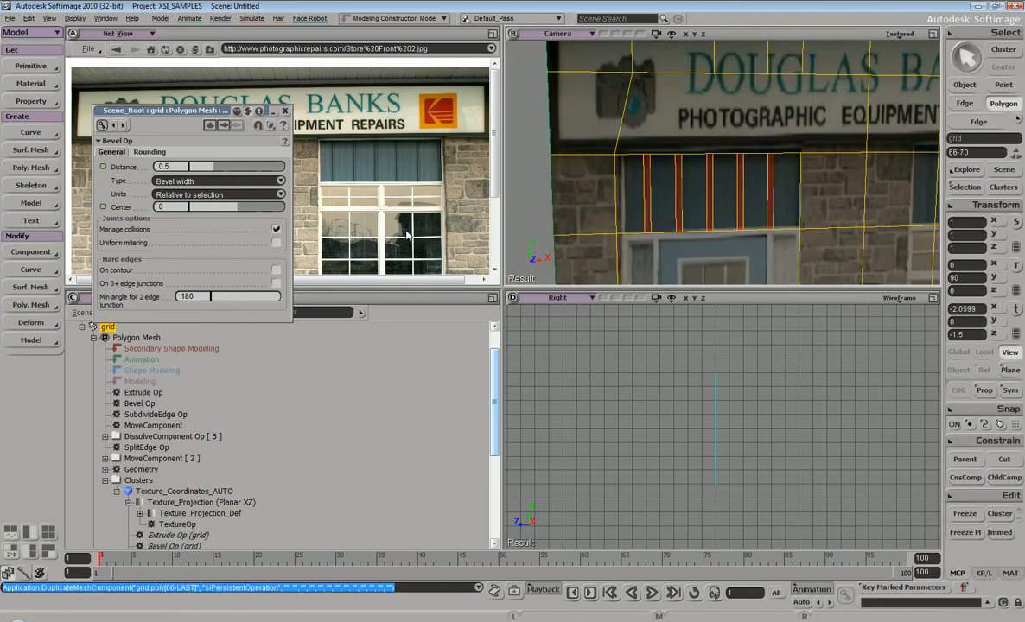
Step: Move the duplicated strip polygons slightly outward from the wall and deselect the grid
{"action": "key", "text": "v"}
{"action": "key", "text": "s"}
{"action": "right_click_drag", "start_coordinate": [753, 178], "coordinate": [583, 201]}
{"action": "key", "text": "v"}
{"action": "left_click_drag", "start_coordinate": [791, 205], "coordinate": [797, 206]}
{"action": "key", "text": "s"}
{"action": "right_click_drag", "start_coordinate": [791, 205], "coordinate": [756, 191]}
{"action": "middle_click_drag", "start_coordinate": [755, 192], "coordinate": [845, 73]}
{"action": "key", "text": "space"}
{"action": "left_click", "coordinate": [849, 57]}
Step: Examine from several angles and distances how the storefront texture sits on the raised strips above the door
{"action": "key", "text": "s"}
{"action": "mouse_move", "coordinate": [696, 152]}
{"action": "right_mouse_down"}
{"action": "mouse_move", "coordinate": [648, 151]}
{"action": "mouse_move", "coordinate": [757, 128]}
{"action": "mouse_move", "coordinate": [675, 141]}
{"action": "mouse_move", "coordinate": [702, 141]}
{"action": "right_mouse_up"}
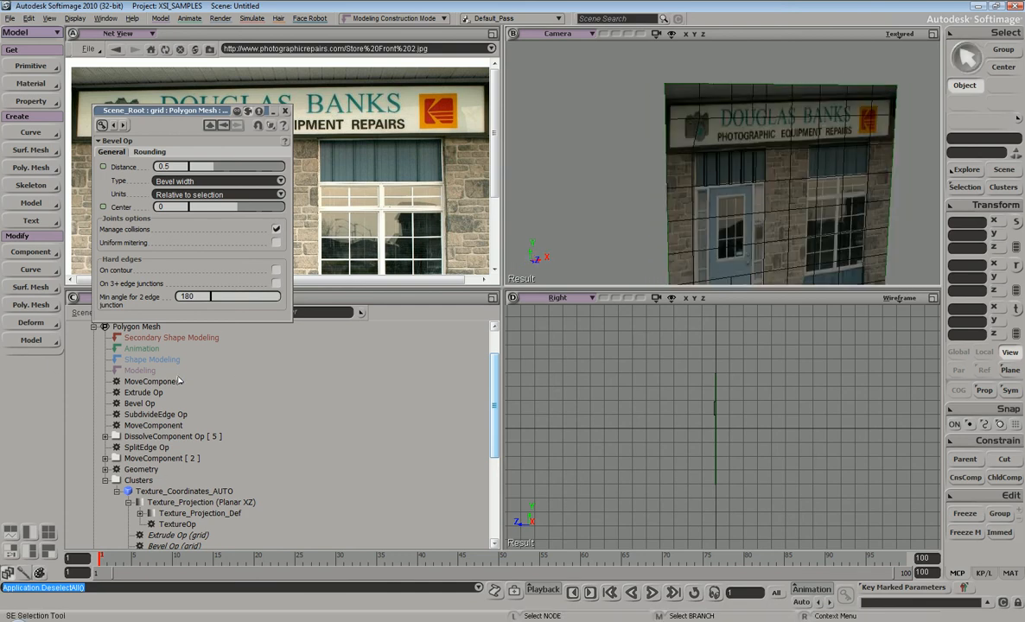
{"action": "key", "text": "s"}
{"action": "right_click_drag", "start_coordinate": [742, 152], "coordinate": [716, 128]}
{"action": "middle_click_drag", "start_coordinate": [716, 128], "coordinate": [712, 158]}
{"action": "right_click_drag", "start_coordinate": [711, 159], "coordinate": [648, 206]}
{"action": "middle_click_drag", "start_coordinate": [648, 206], "coordinate": [648, 185]}
{"action": "right_click_drag", "start_coordinate": [647, 185], "coordinate": [737, 109]}
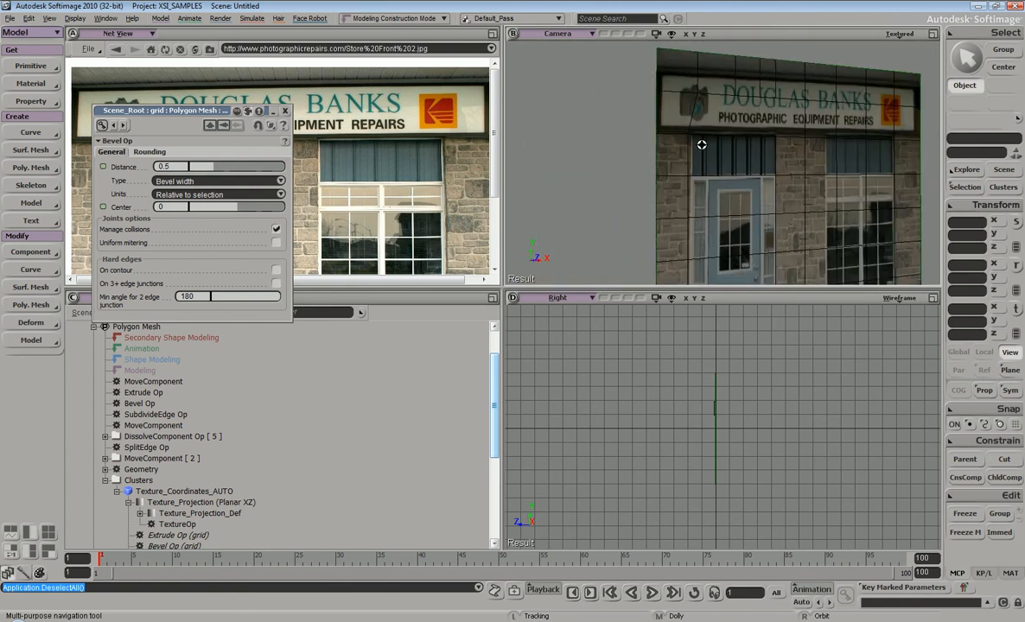
{"action": "left_click_drag", "start_coordinate": [753, 163], "coordinate": [729, 178]}
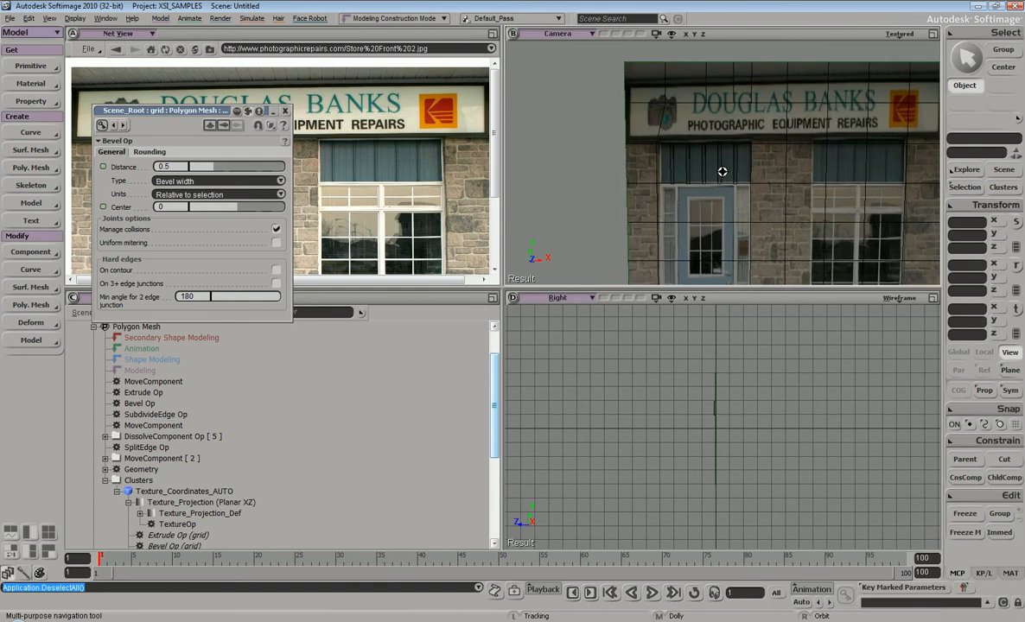
{"action": "middle_click_drag", "start_coordinate": [744, 192], "coordinate": [757, 98]}
{"action": "right_click_drag", "start_coordinate": [756, 98], "coordinate": [779, 97]}
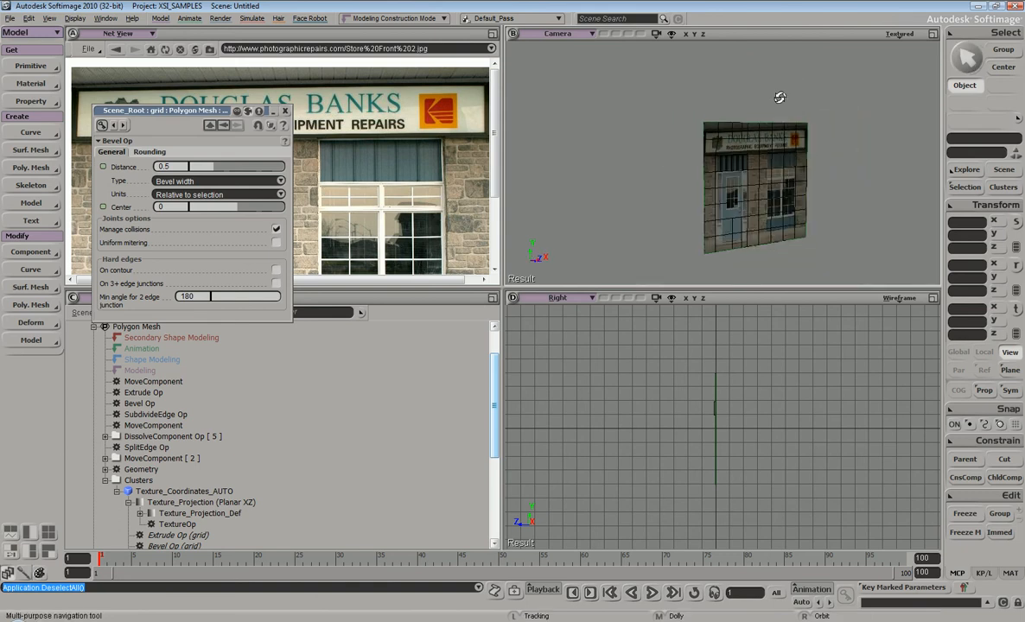
{"action": "middle_click_drag", "start_coordinate": [780, 98], "coordinate": [708, 190]}
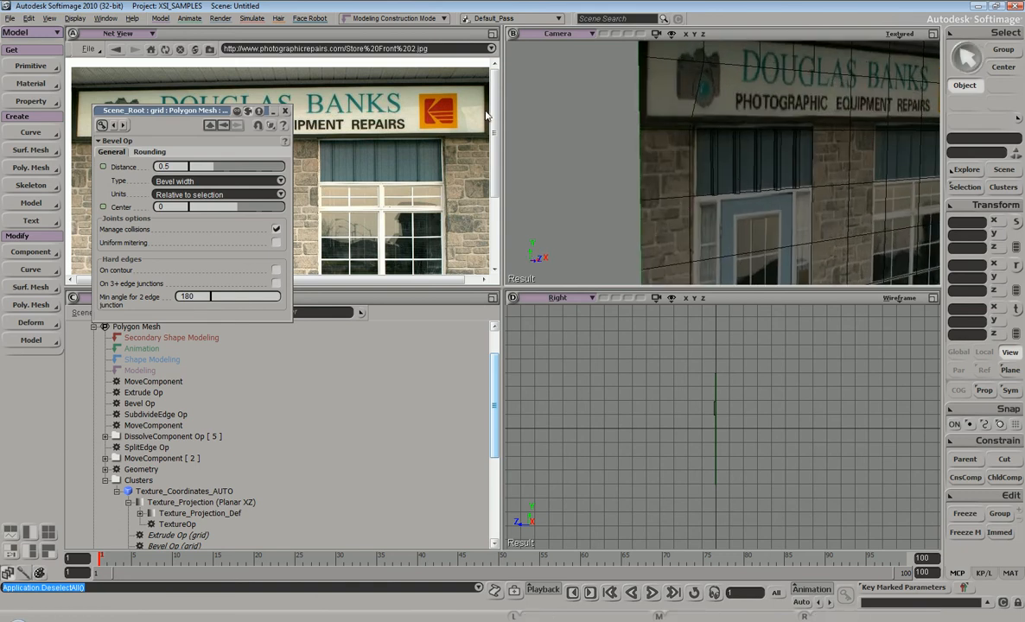
{"action": "right_click_drag", "start_coordinate": [754, 153], "coordinate": [724, 140]}
{"action": "middle_click_drag", "start_coordinate": [665, 127], "coordinate": [744, 112]}
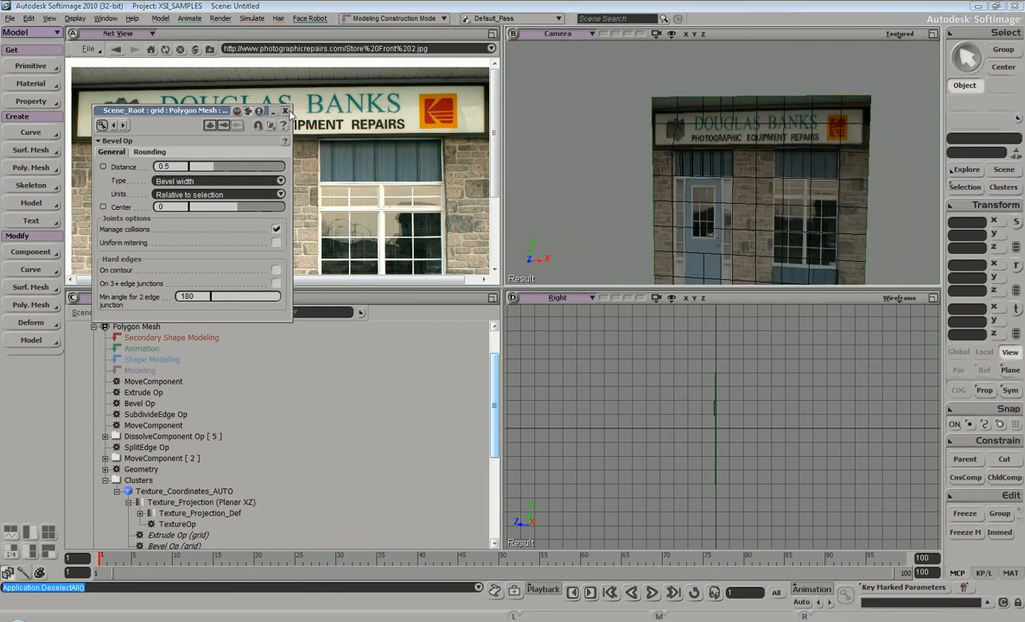
Step: Close the Bevel Op properties and bring up the Render toolset's texture projection options
{"action": "left_click", "coordinate": [286, 112]}
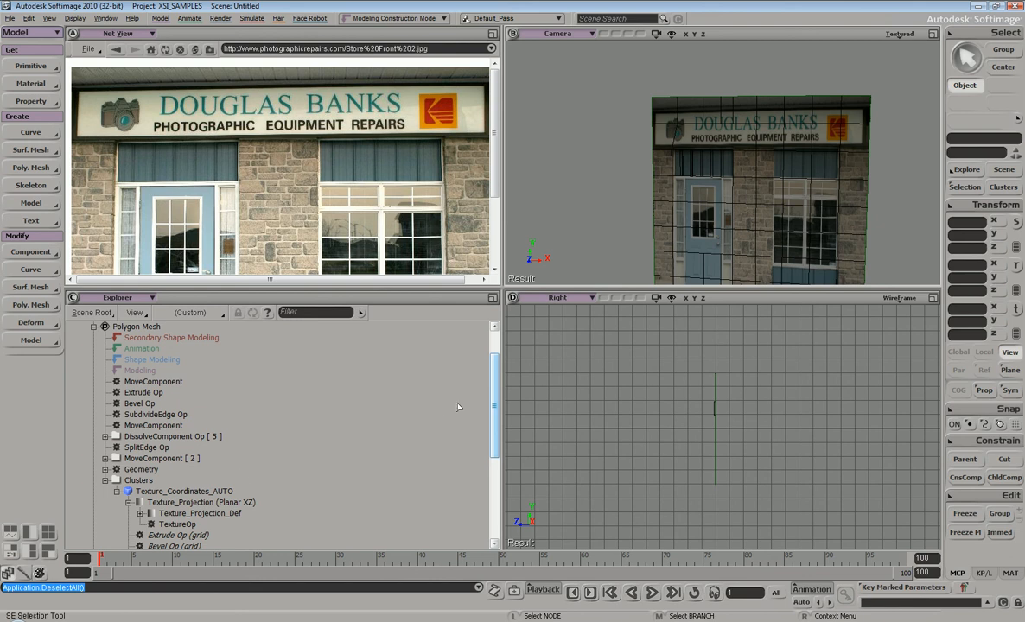
{"action": "scroll", "coordinate": [498, 392], "scroll_direction": "up", "scroll_amount": 1}
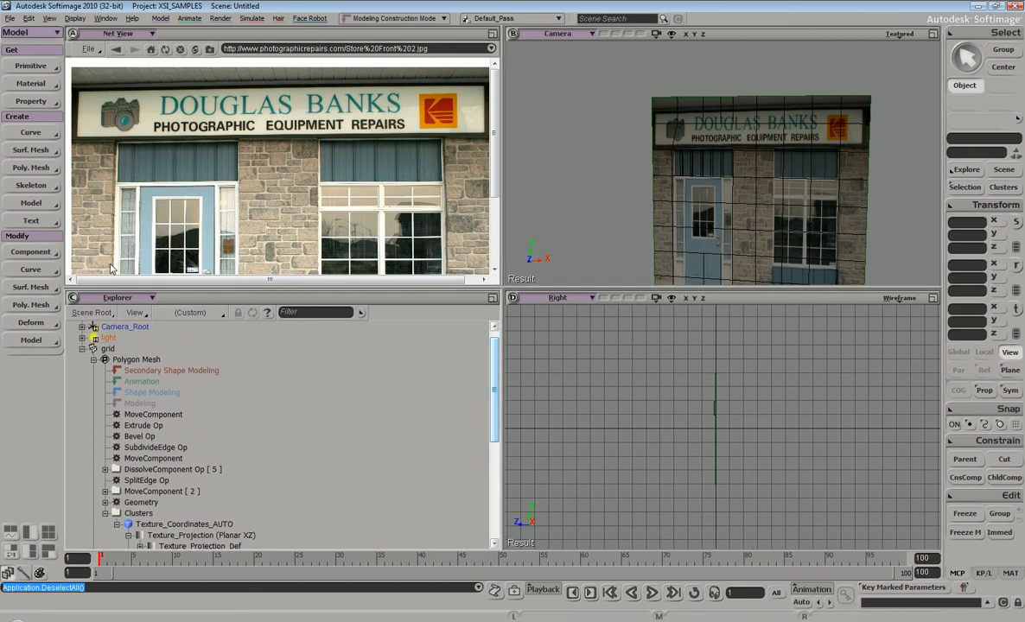
{"action": "left_click", "coordinate": [24, 36]}
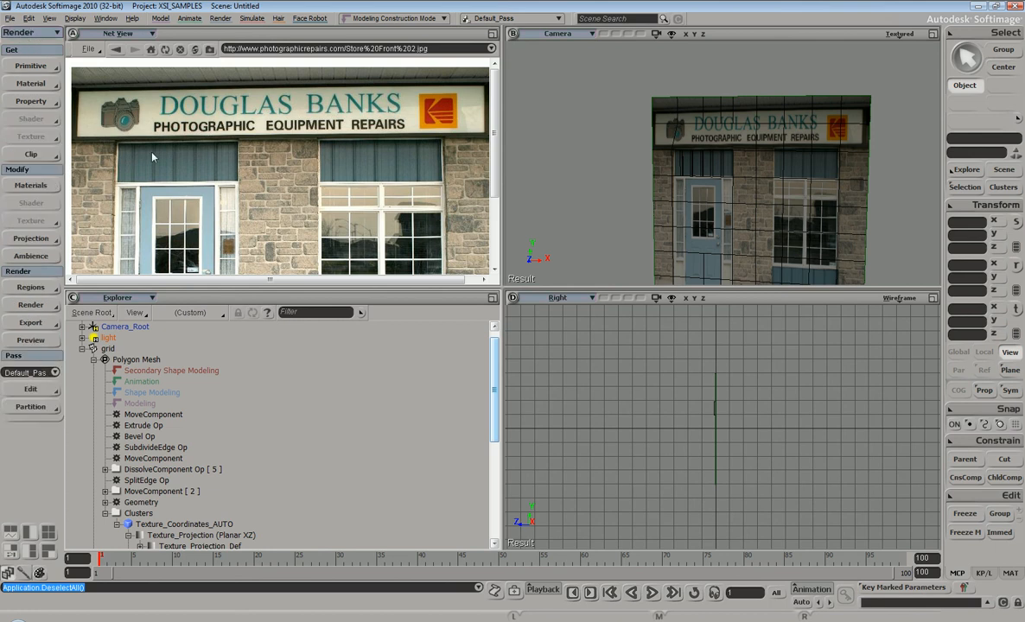
{"action": "left_click", "coordinate": [19, 35]}
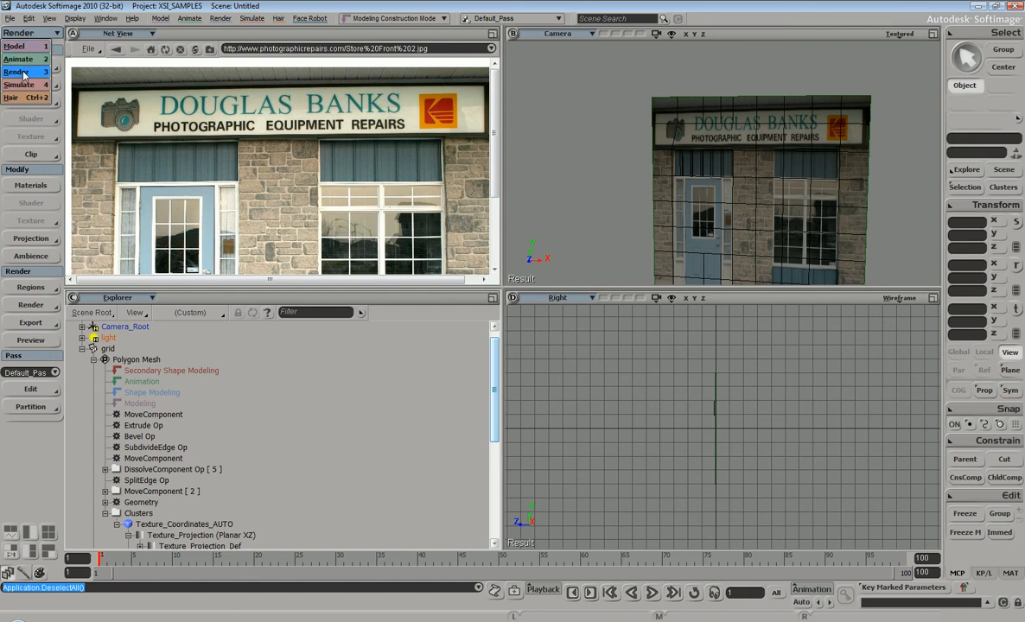
{"action": "left_click", "coordinate": [23, 73]}
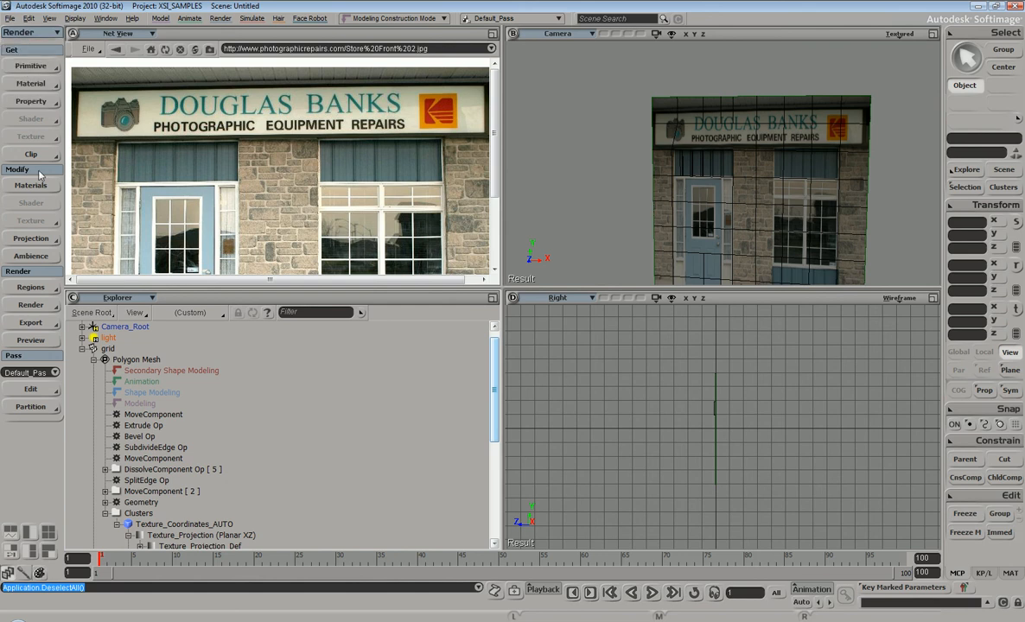
{"action": "left_click", "coordinate": [26, 240]}
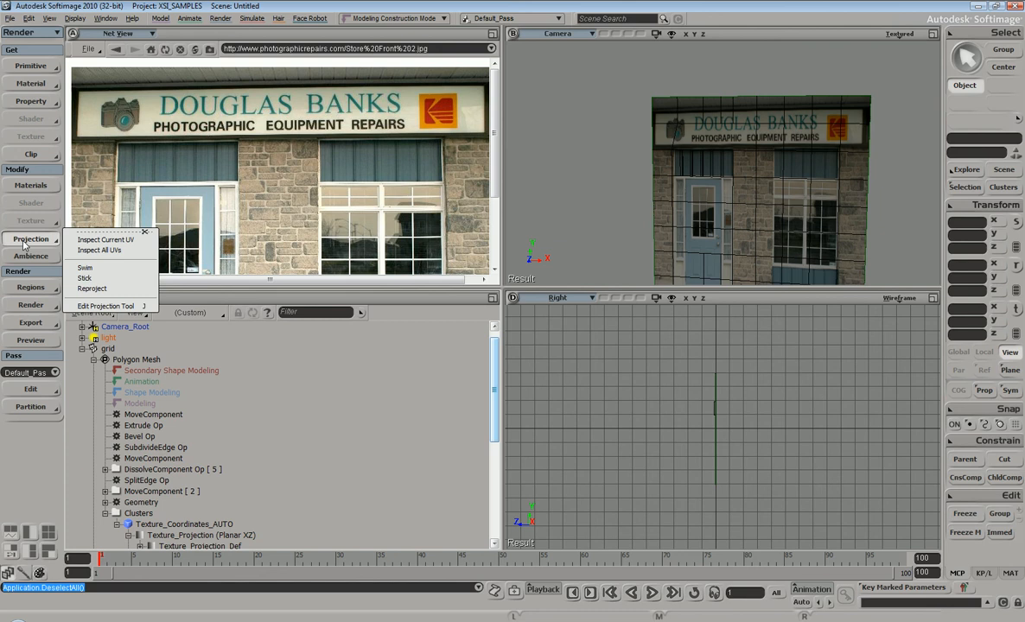
{"action": "left_click", "coordinate": [117, 278]}
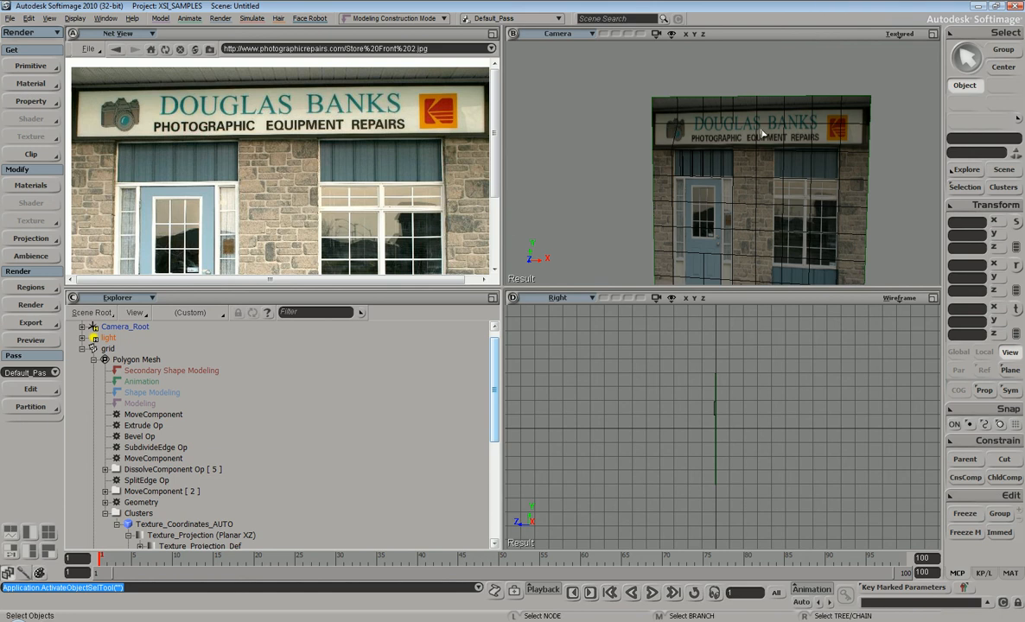
Step: Select the grid, try tweaking a point beside the panel above the door, and undo the tweak
{"action": "left_click", "coordinate": [755, 155]}
{"action": "key", "text": "m"}
{"action": "key", "text": "s"}
{"action": "right_click_drag", "start_coordinate": [736, 154], "coordinate": [675, 151]}
{"action": "middle_click_drag", "start_coordinate": [710, 130], "coordinate": [683, 209]}
{"action": "left_click_drag", "start_coordinate": [707, 199], "coordinate": [742, 189]}
{"action": "key", "text": "ctrl+z"}
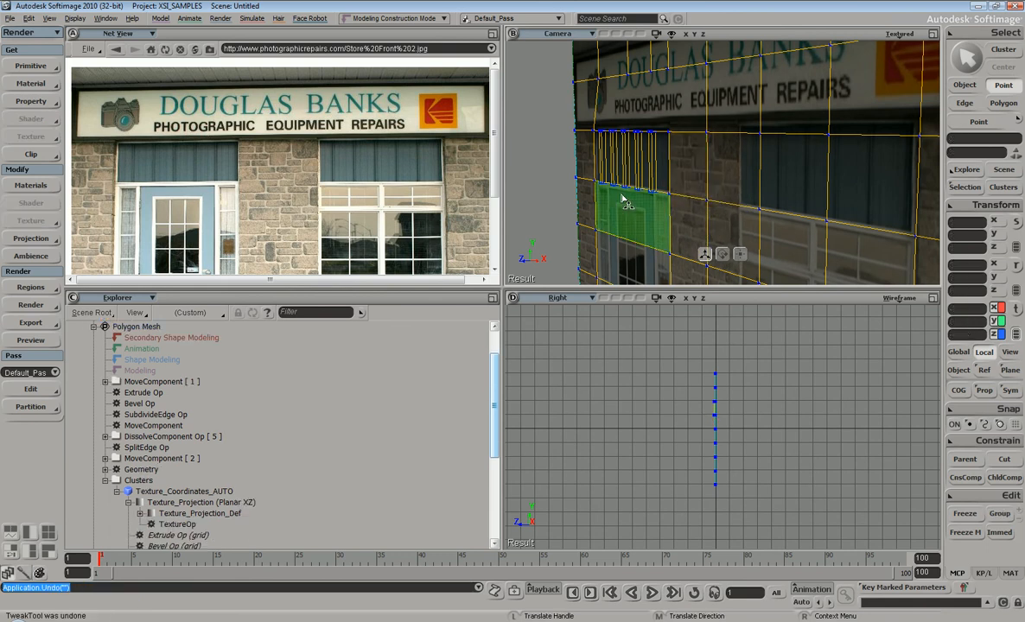
Step: Move the TextureOp to just after the Extrude Op in the grid's operator stack and check the texture on the raised strips
{"action": "left_click", "coordinate": [164, 525]}
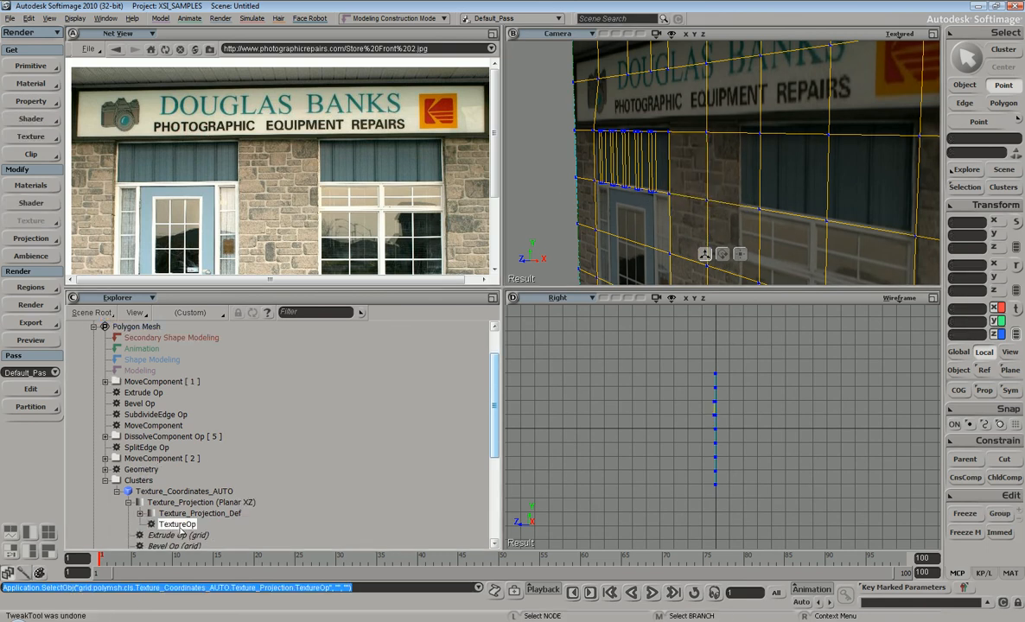
{"action": "left_click_drag", "start_coordinate": [164, 438], "coordinate": [116, 403]}
{"action": "left_click", "coordinate": [104, 382]}
{"action": "left_click", "coordinate": [104, 382]}
{"action": "left_click", "coordinate": [105, 382]}
{"action": "left_click", "coordinate": [104, 382]}
{"action": "key", "text": "s"}
{"action": "middle_click_drag", "start_coordinate": [749, 192], "coordinate": [748, 114]}
{"action": "right_click_drag", "start_coordinate": [749, 114], "coordinate": [521, 256]}
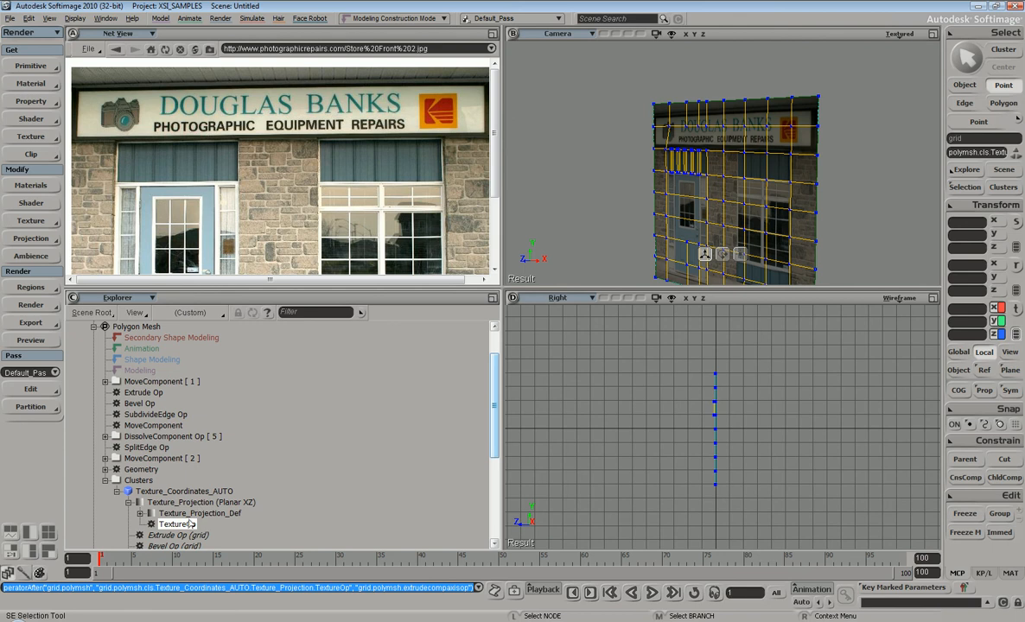
Step: Try moving the TextureOp to just after the SplitEdge Op, inspect the storefront image, and undo the move
{"action": "left_click_drag", "start_coordinate": [171, 526], "coordinate": [149, 492]}
{"action": "mouse_move", "coordinate": [145, 453]}
{"action": "left_mouse_down"}
{"action": "mouse_move", "coordinate": [140, 422]}
{"action": "mouse_move", "coordinate": [146, 451]}
{"action": "left_mouse_up"}
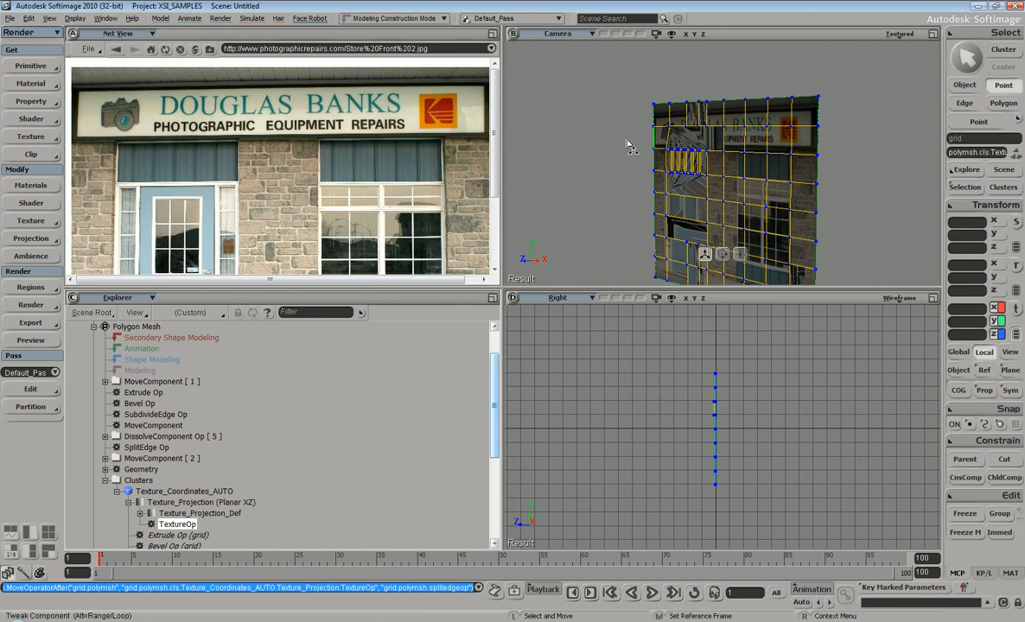
{"action": "key", "text": "s"}
{"action": "right_click_drag", "start_coordinate": [693, 141], "coordinate": [735, 125]}
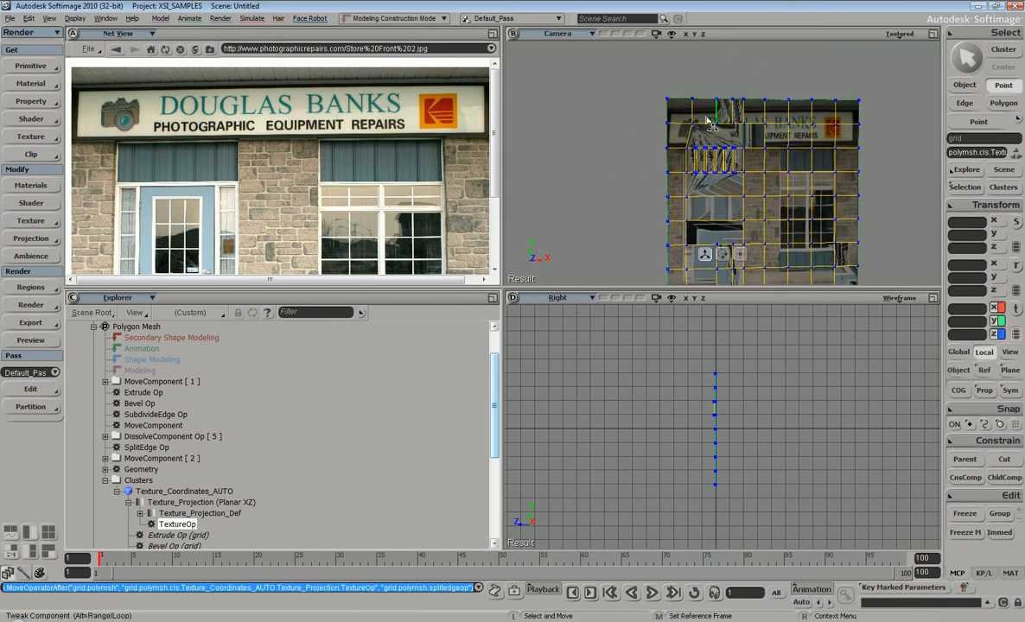
{"action": "key", "text": "ctrl+z"}
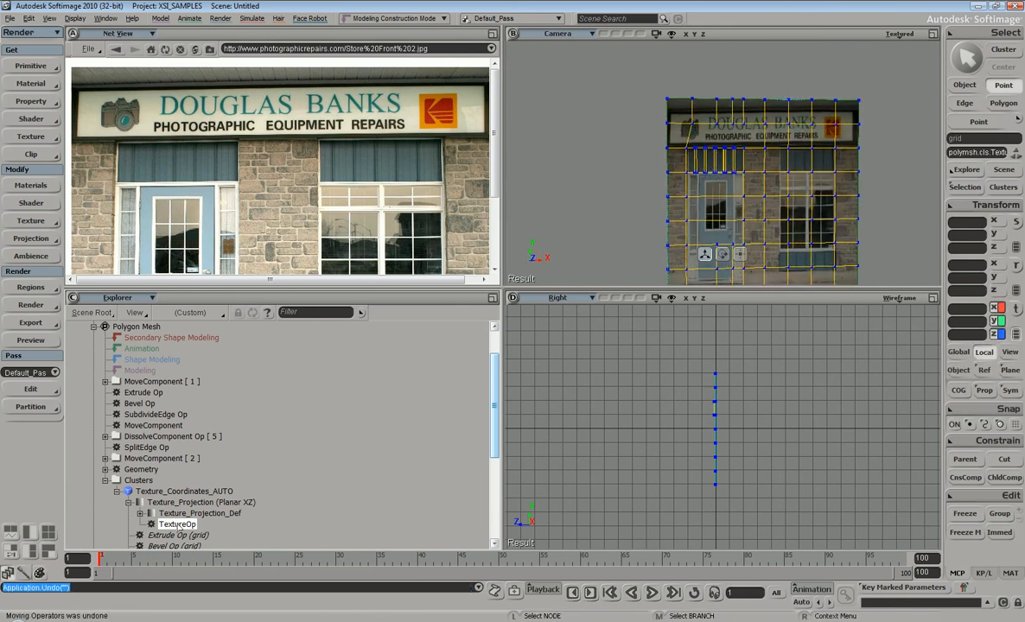
Step: Move the TextureOp to just after the SubdivideEdge Op in the grid's operator stack
{"action": "left_click_drag", "start_coordinate": [178, 525], "coordinate": [154, 438]}
{"action": "left_click_drag", "start_coordinate": [173, 512], "coordinate": [152, 469]}
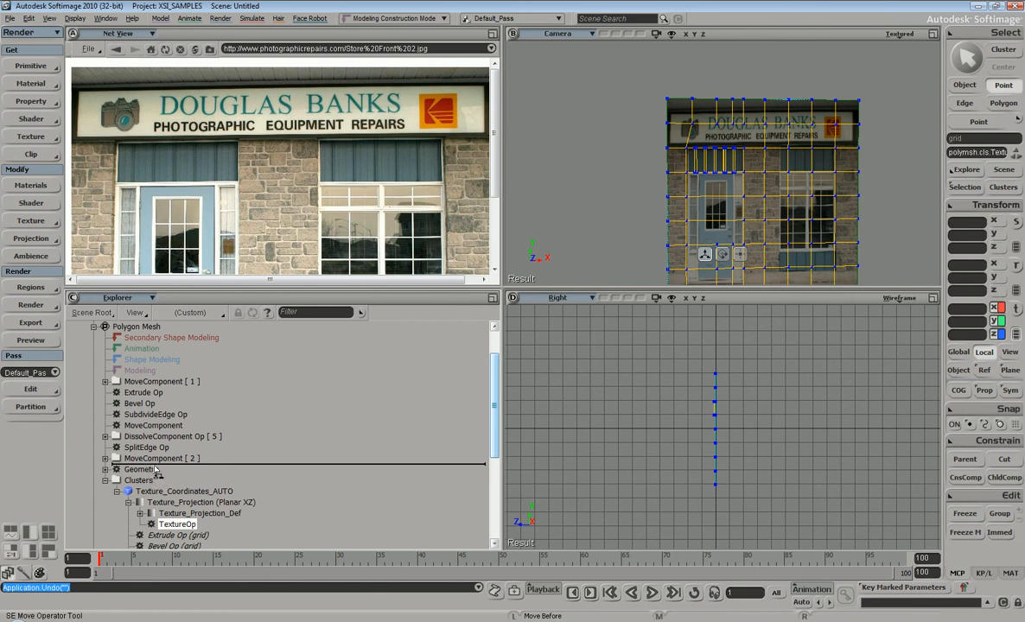
{"action": "left_click_drag", "start_coordinate": [156, 468], "coordinate": [168, 415]}
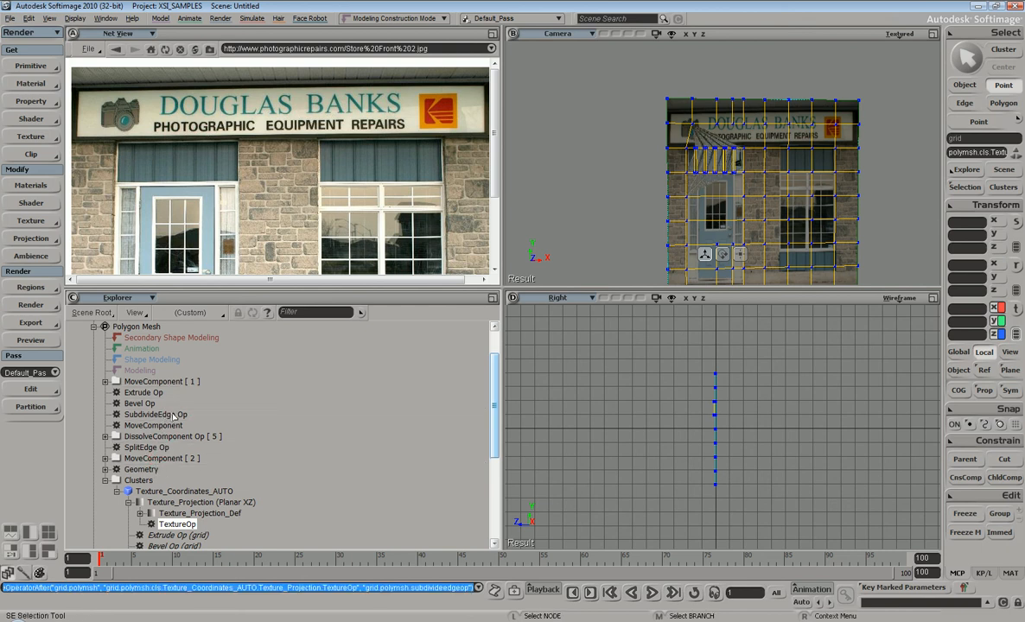
Step: Open the TextureOp's properties and move the operator to just after the Bevel Op in the stack
{"action": "left_click_drag", "start_coordinate": [191, 513], "coordinate": [135, 379]}
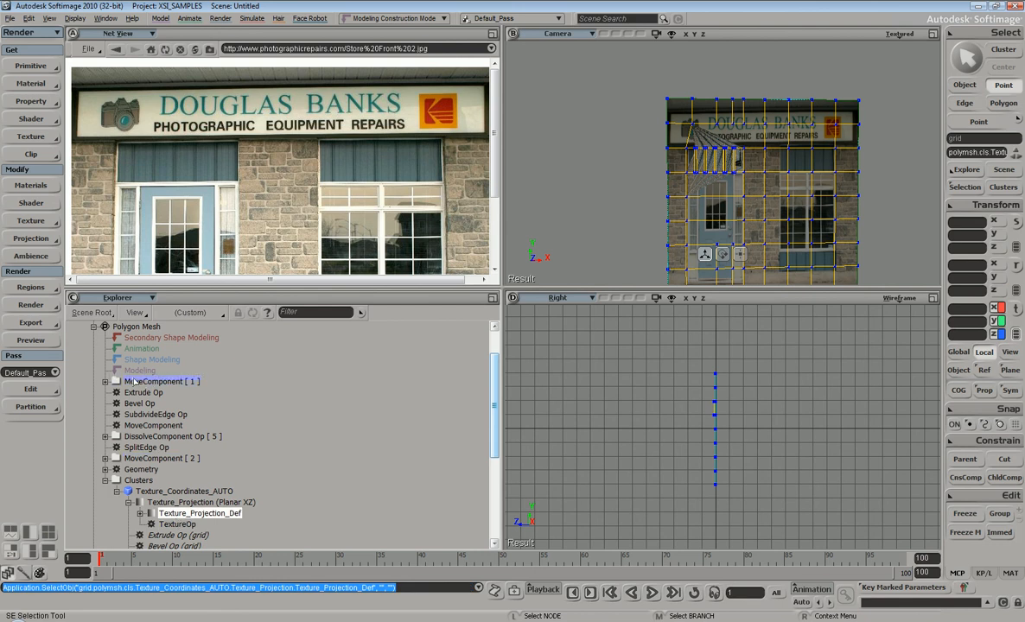
{"action": "double_click", "coordinate": [173, 524]}
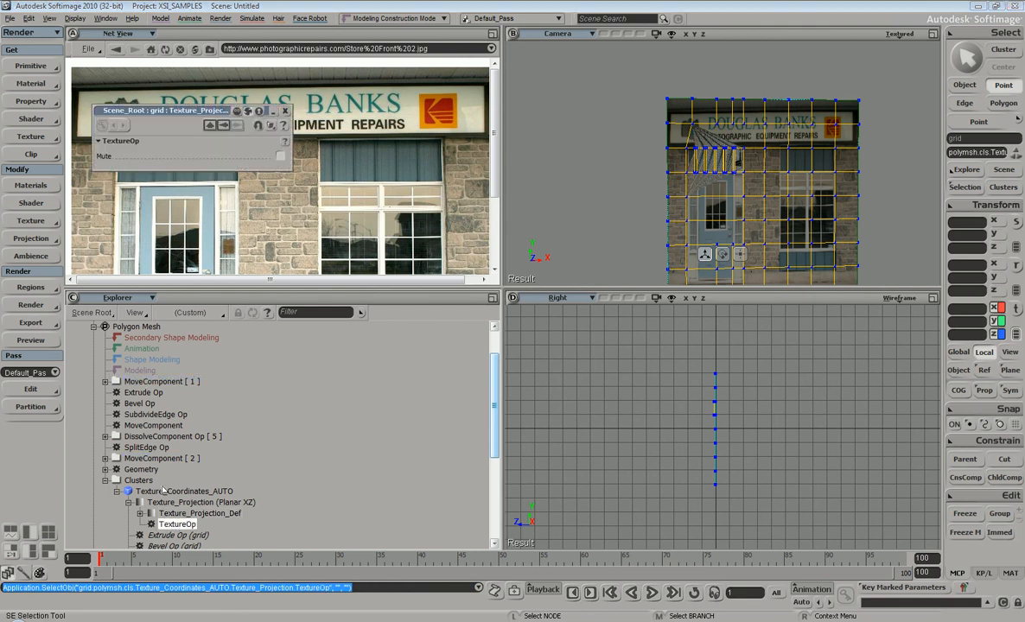
{"action": "left_click_drag", "start_coordinate": [164, 516], "coordinate": [154, 410]}
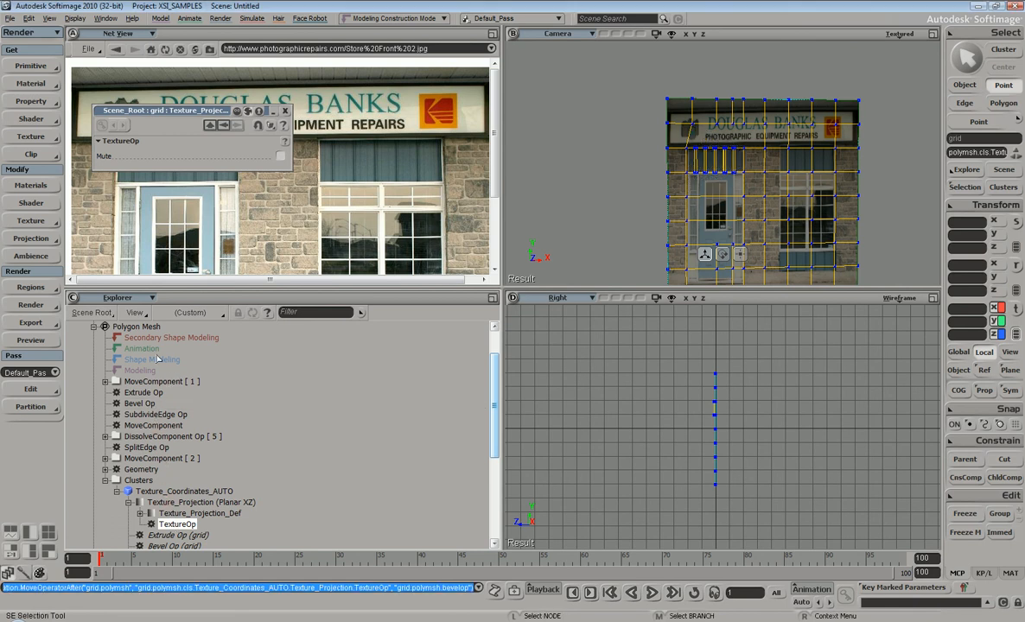
Step: Orbit in on the door panel and pull the grid point beside it to test the texture projection
{"action": "key", "text": "s"}
{"action": "right_click_drag", "start_coordinate": [772, 134], "coordinate": [744, 130]}
{"action": "middle_click_drag", "start_coordinate": [744, 130], "coordinate": [755, 155]}
{"action": "right_click_drag", "start_coordinate": [755, 155], "coordinate": [683, 152]}
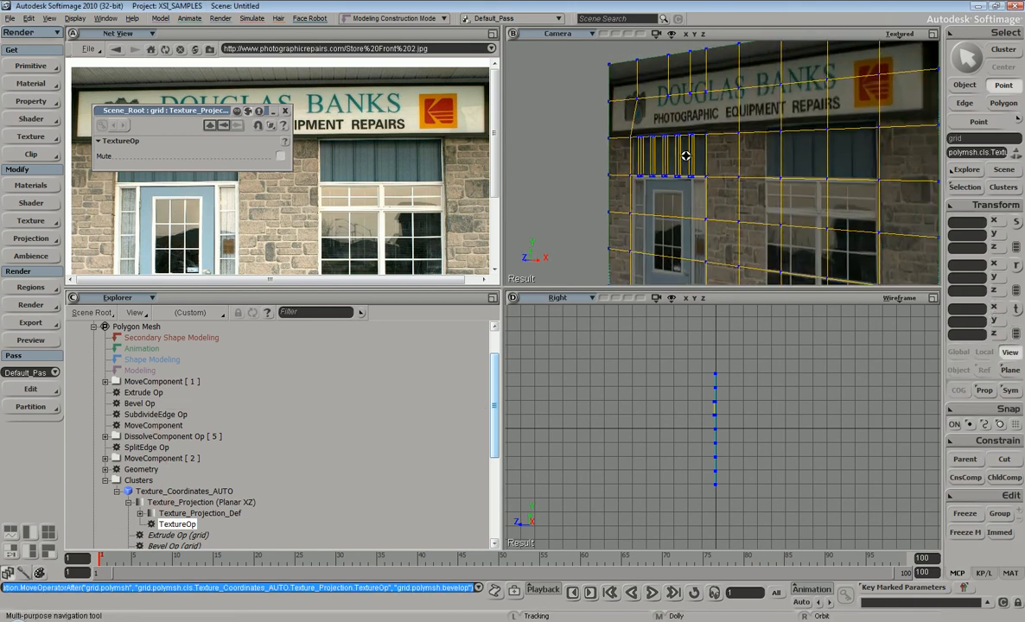
{"action": "key", "text": "m"}
{"action": "mouse_move", "coordinate": [739, 179]}
{"action": "left_mouse_down"}
{"action": "mouse_move", "coordinate": [719, 189]}
{"action": "mouse_move", "coordinate": [729, 177]}
{"action": "left_mouse_up"}
{"action": "key", "text": "s"}
{"action": "right_click_drag", "start_coordinate": [728, 178], "coordinate": [753, 169]}
Step: Try moving the point beside the door panel sideways, undo the tweaks, and return to a view of the whole storefront
{"action": "key", "text": "m"}
{"action": "left_click_drag", "start_coordinate": [734, 186], "coordinate": [762, 192]}
{"action": "key", "text": "ctrl+z"}
{"action": "key", "text": "s"}
{"action": "right_click_drag", "start_coordinate": [773, 185], "coordinate": [701, 164]}
{"action": "key", "text": "m"}
{"action": "key", "text": "ctrl+z"}
{"action": "key", "text": "s"}
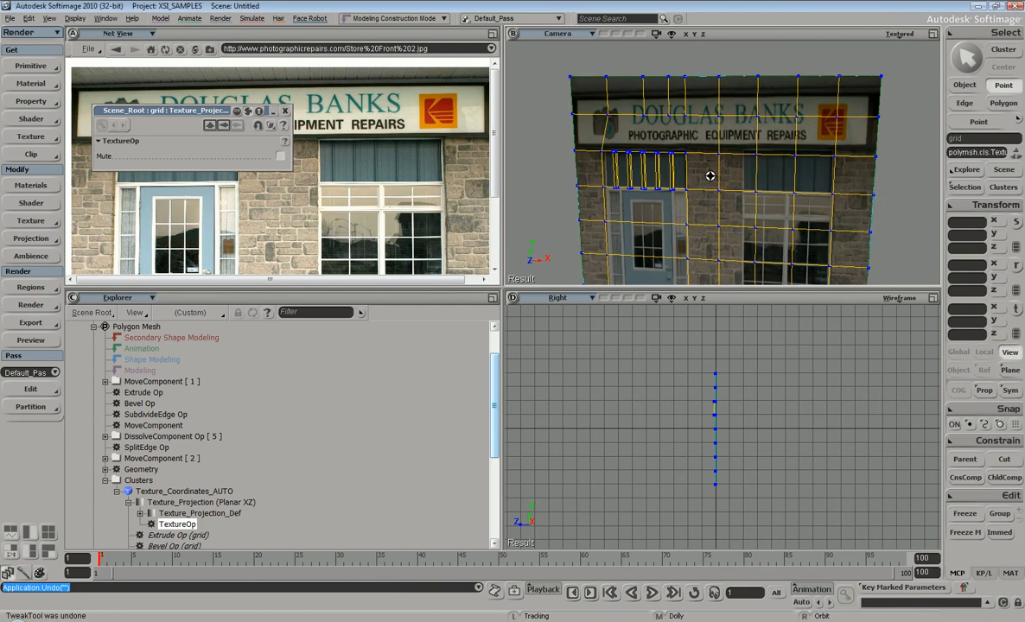
{"action": "middle_click_drag", "start_coordinate": [734, 178], "coordinate": [736, 132]}
{"action": "left_click_drag", "start_coordinate": [732, 160], "coordinate": [749, 153]}
{"action": "key", "text": "m"}
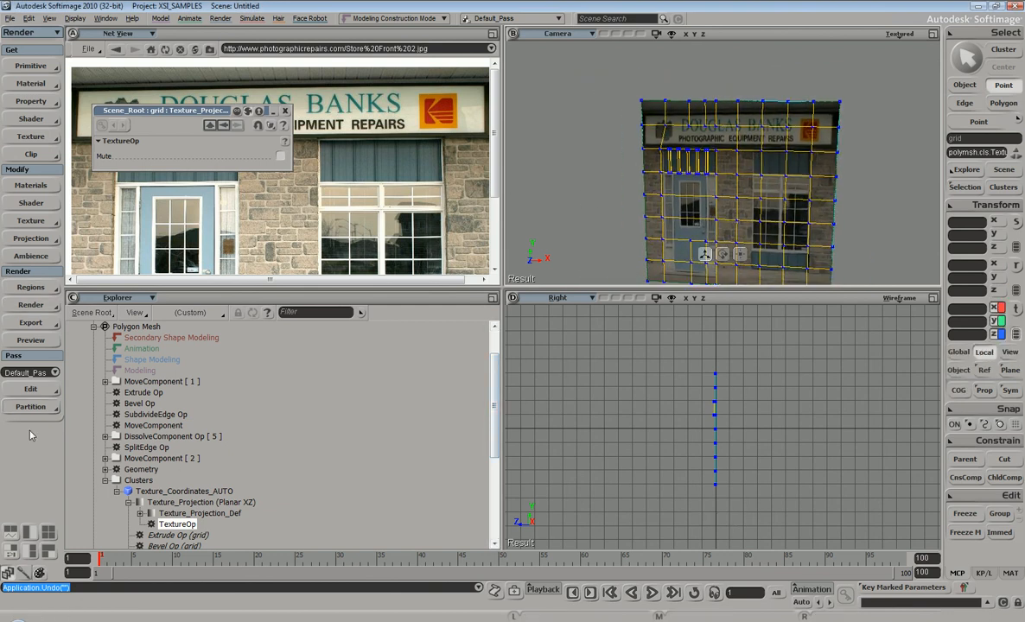
Step: Apply Swim to the grid's Texture_Projection (Planar XZ) and expand it to show its TextureOp
{"action": "left_click", "coordinate": [129, 504]}
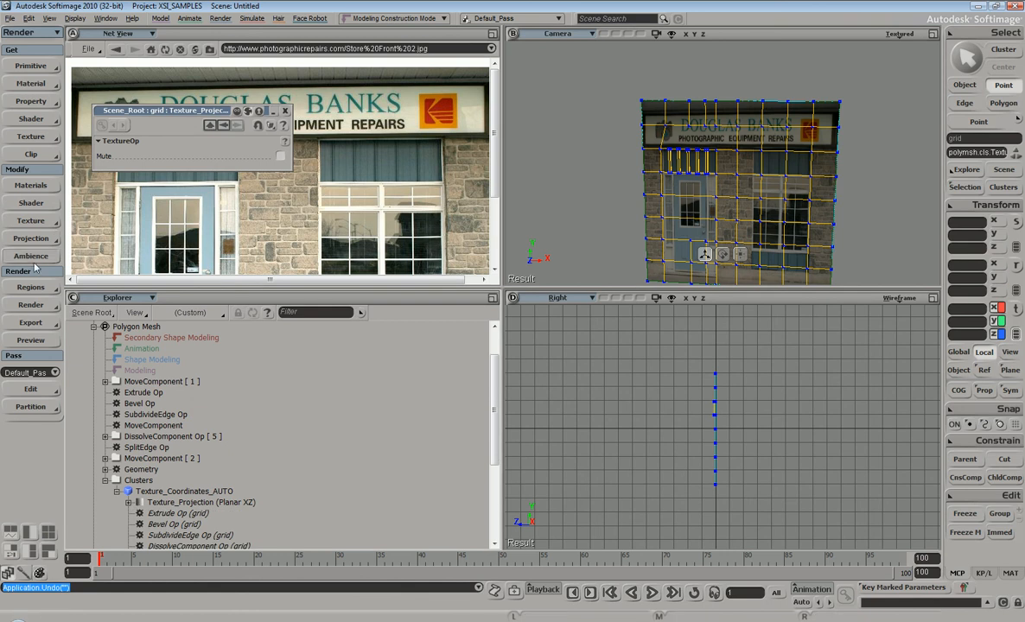
{"action": "left_click", "coordinate": [199, 502]}
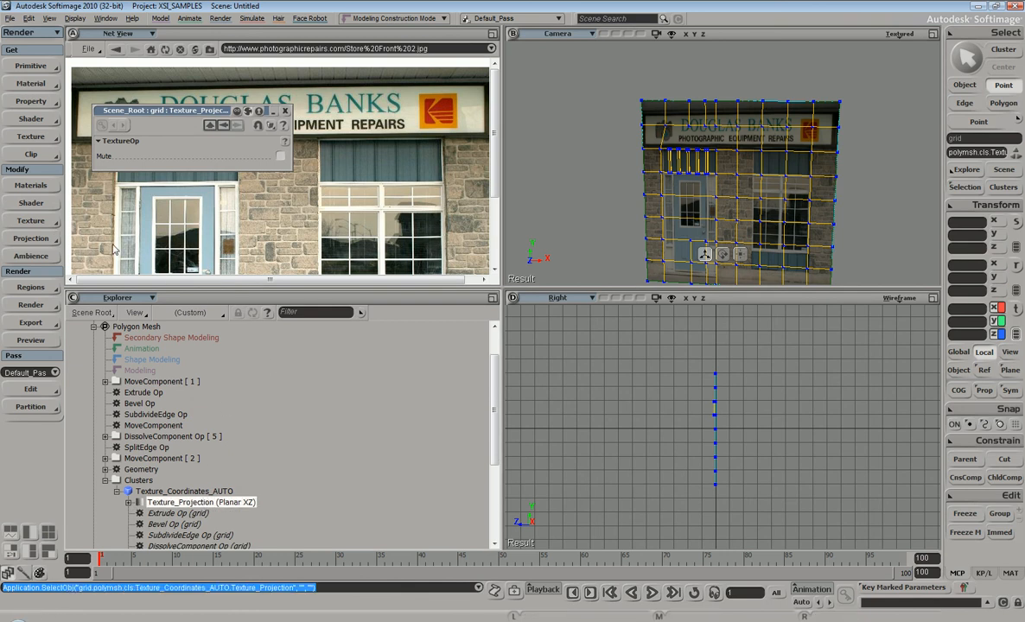
{"action": "left_click", "coordinate": [50, 237]}
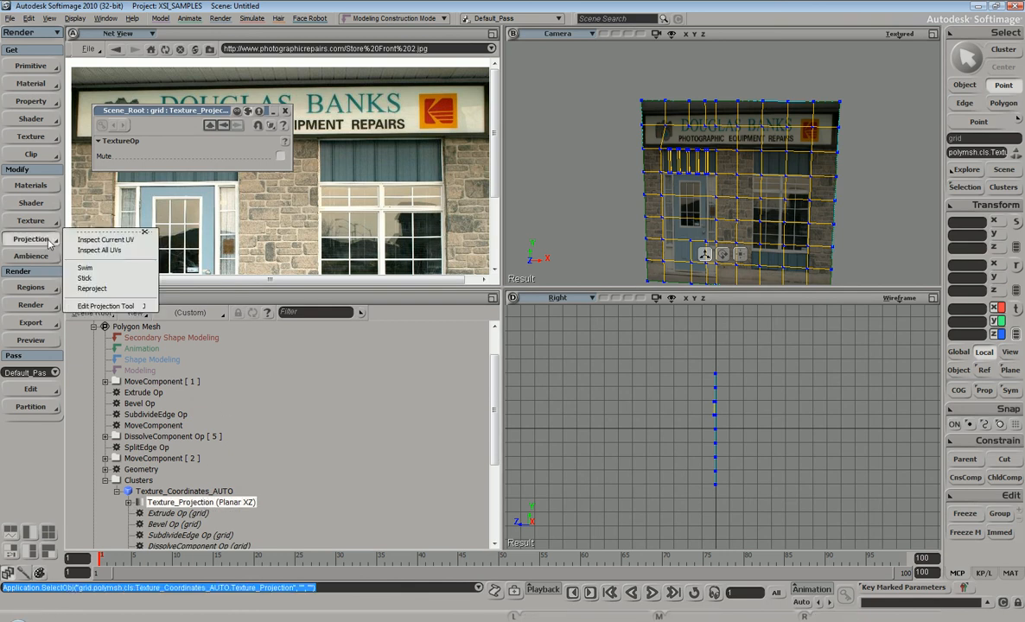
{"action": "left_click", "coordinate": [100, 269]}
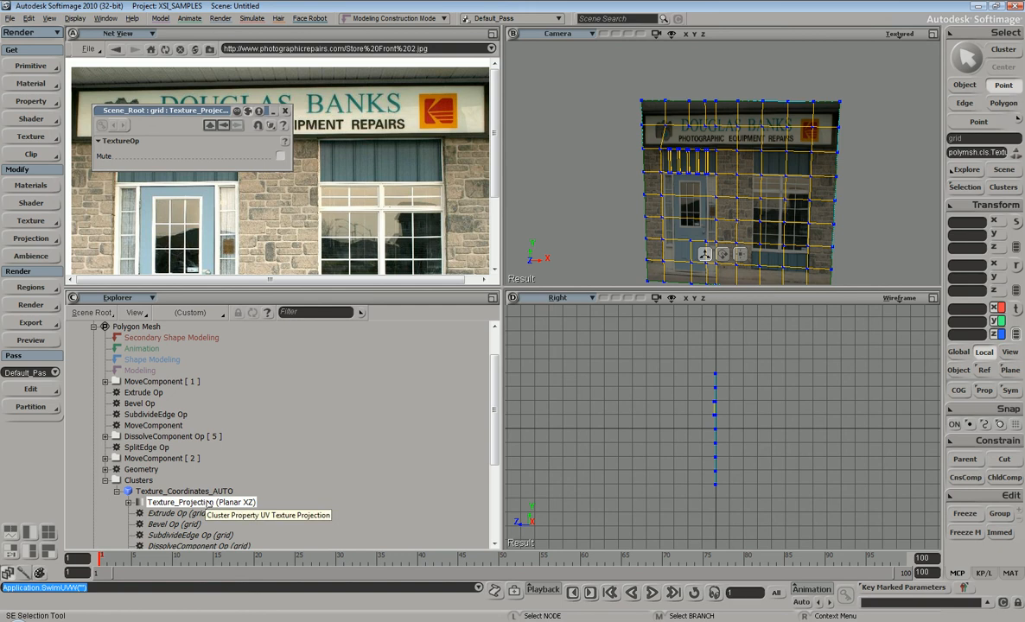
{"action": "left_click_drag", "start_coordinate": [492, 397], "coordinate": [483, 443]}
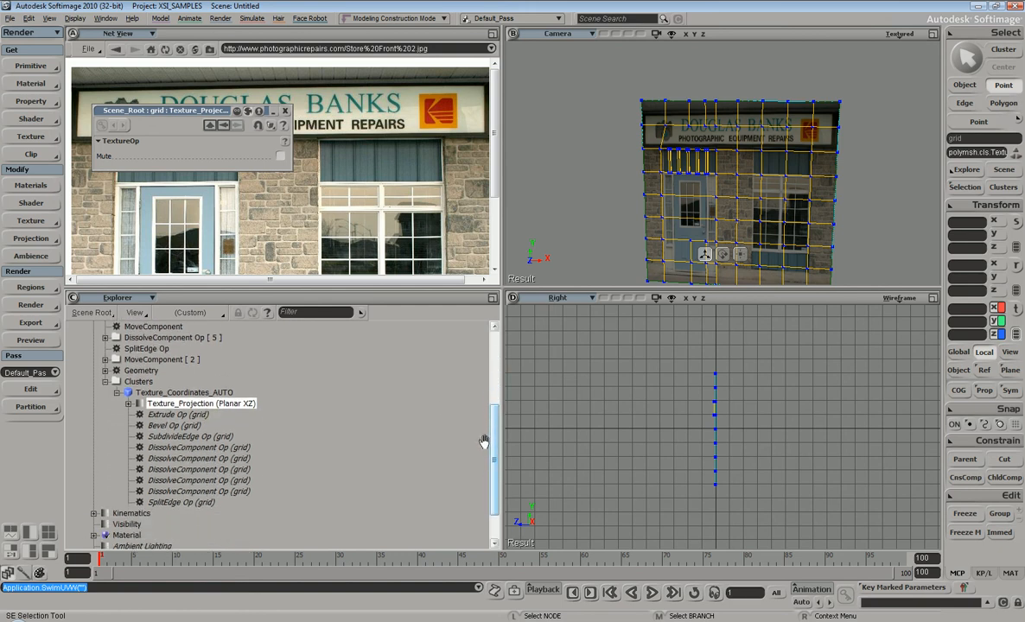
{"action": "left_click", "coordinate": [128, 403]}
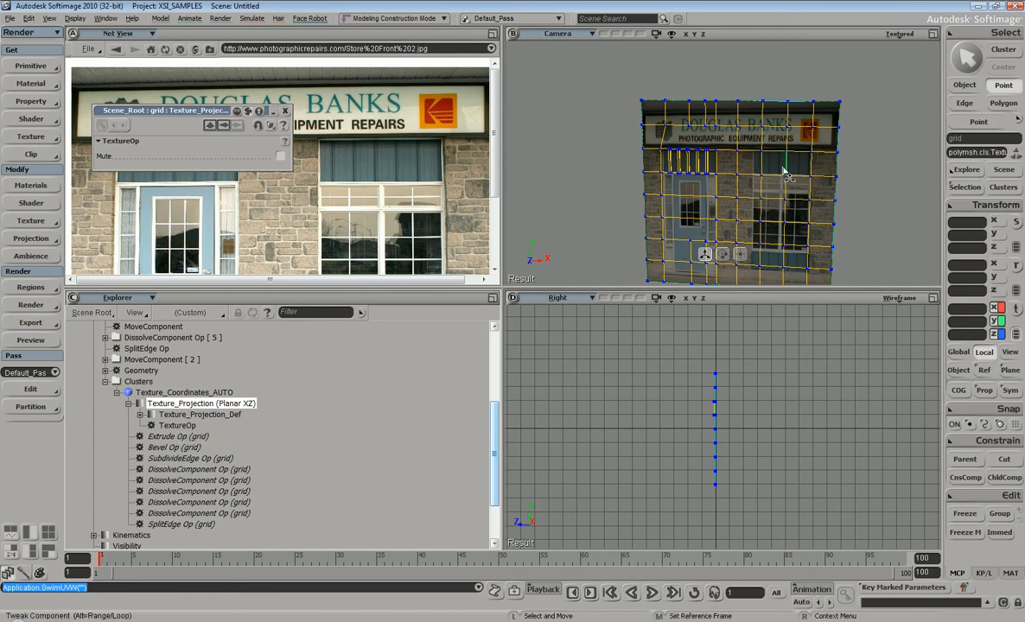
Step: Pull the grid point between the door and window off the wall to test the swimming texture, and undo the tweaks
{"action": "key", "text": "s"}
{"action": "right_click_drag", "start_coordinate": [757, 167], "coordinate": [761, 160]}
{"action": "middle_click_drag", "start_coordinate": [762, 160], "coordinate": [624, 176]}
{"action": "right_click_drag", "start_coordinate": [672, 191], "coordinate": [702, 204]}
{"action": "key", "text": "m"}
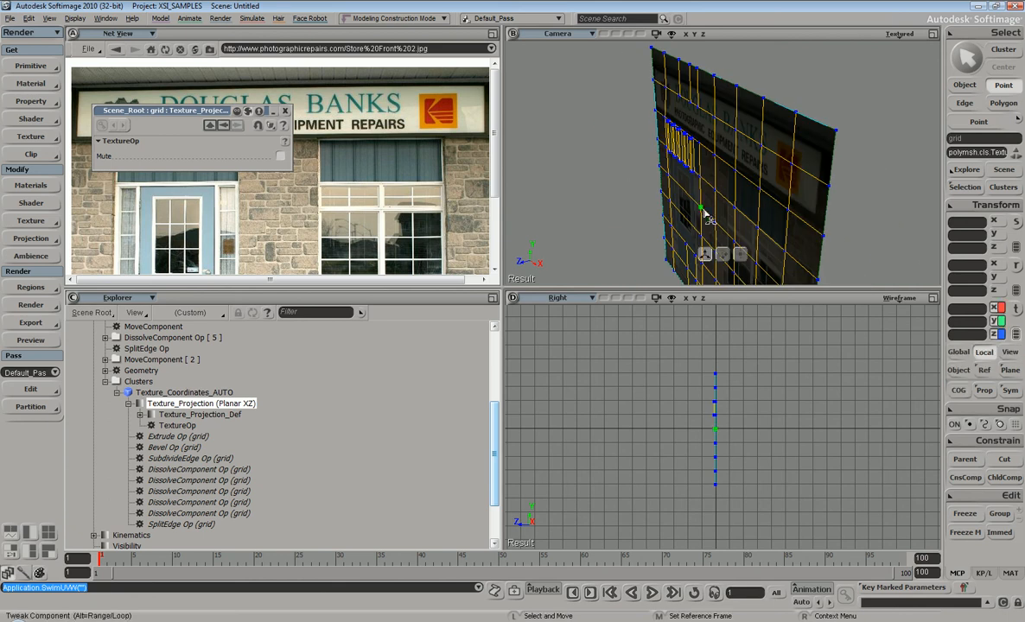
{"action": "left_click_drag", "start_coordinate": [713, 195], "coordinate": [689, 189]}
{"action": "key", "text": "s"}
{"action": "right_click_drag", "start_coordinate": [690, 192], "coordinate": [750, 142]}
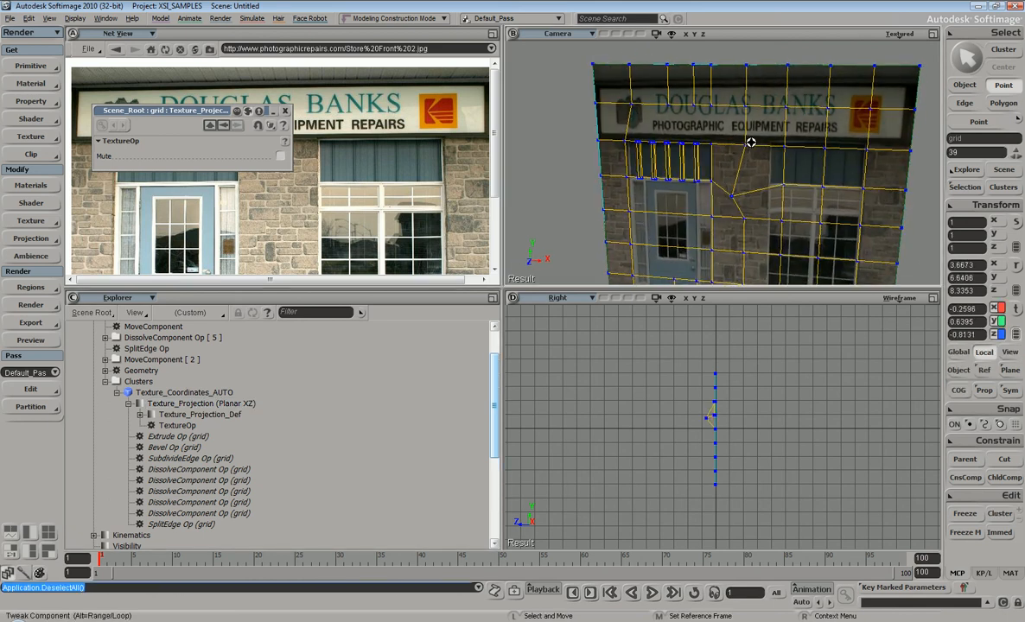
{"action": "mouse_move", "coordinate": [724, 196]}
{"action": "left_mouse_down"}
{"action": "mouse_move", "coordinate": [747, 199]}
{"action": "mouse_move", "coordinate": [742, 193]}
{"action": "left_mouse_up"}
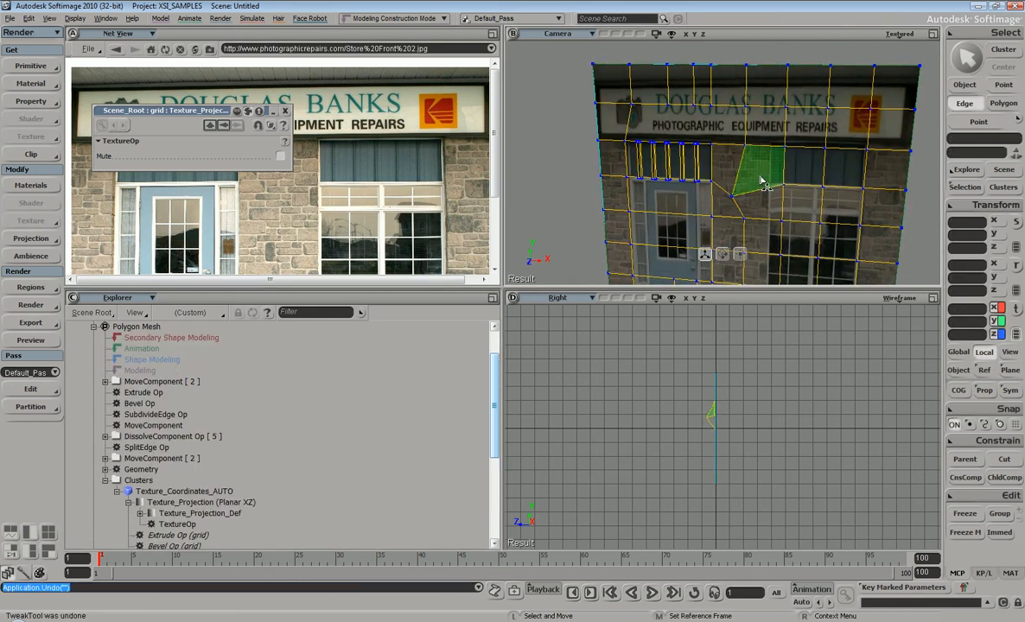
{"action": "key", "text": "ctrl+z"}
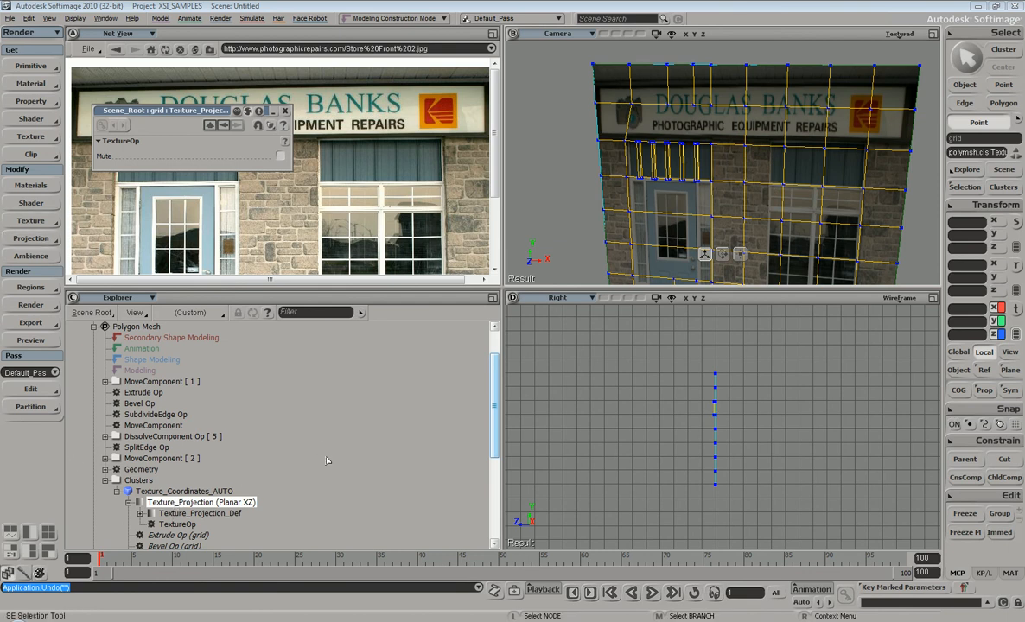
Step: Apply Stick to the grid's texture projection and undo the last change
{"action": "left_click", "coordinate": [47, 239]}
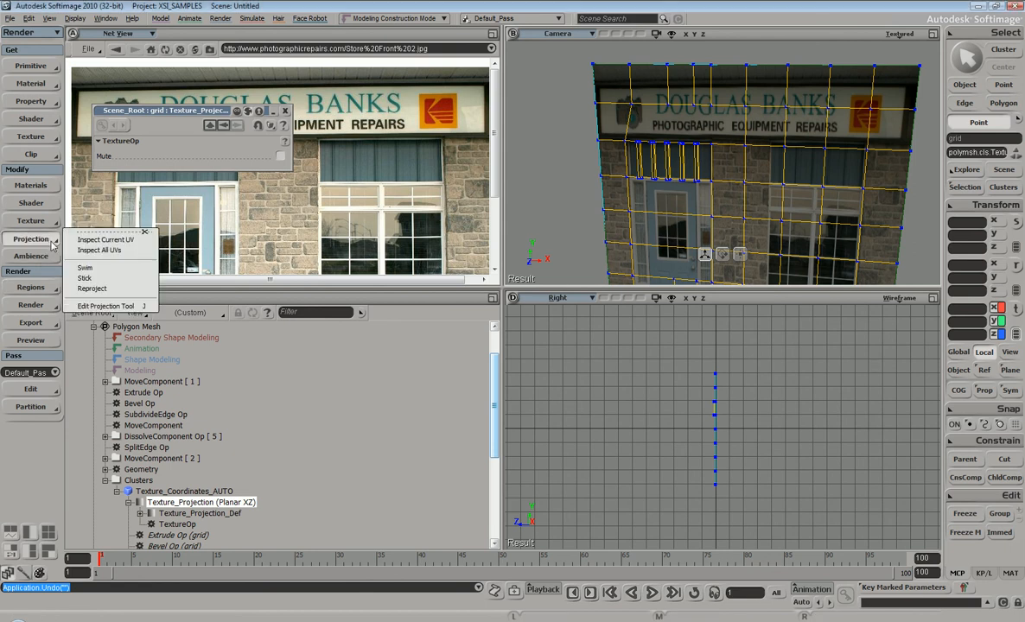
{"action": "left_click", "coordinate": [84, 277]}
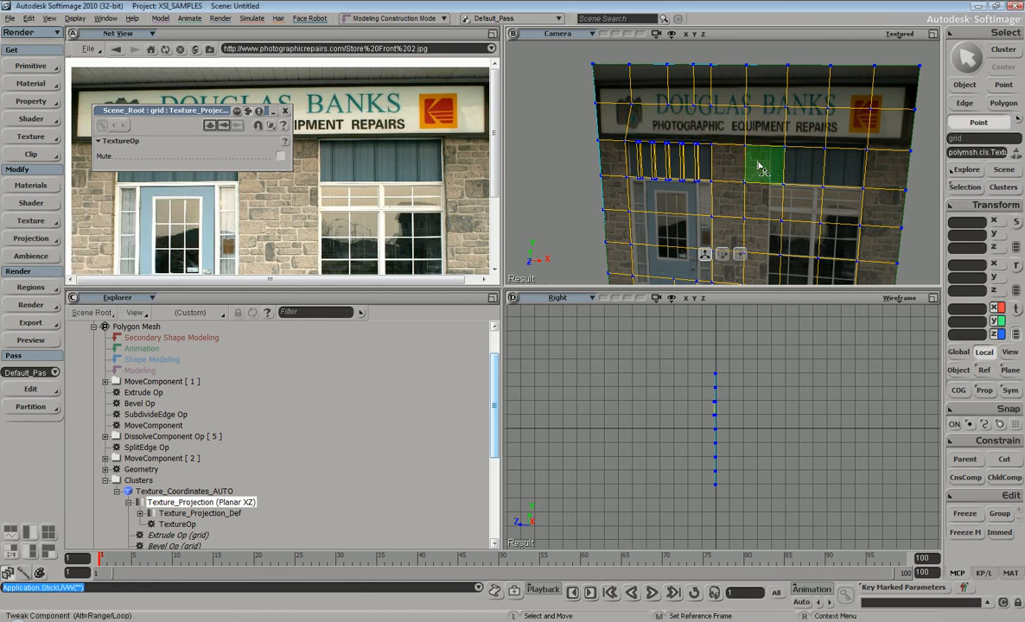
{"action": "key", "text": "ctrl+z"}
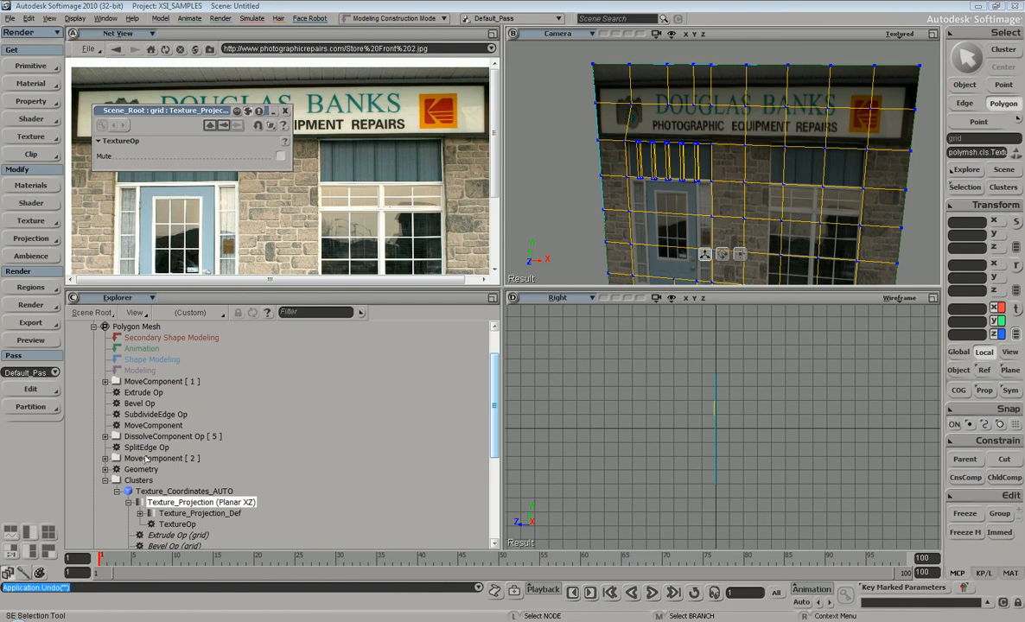
{"action": "key", "text": "s"}
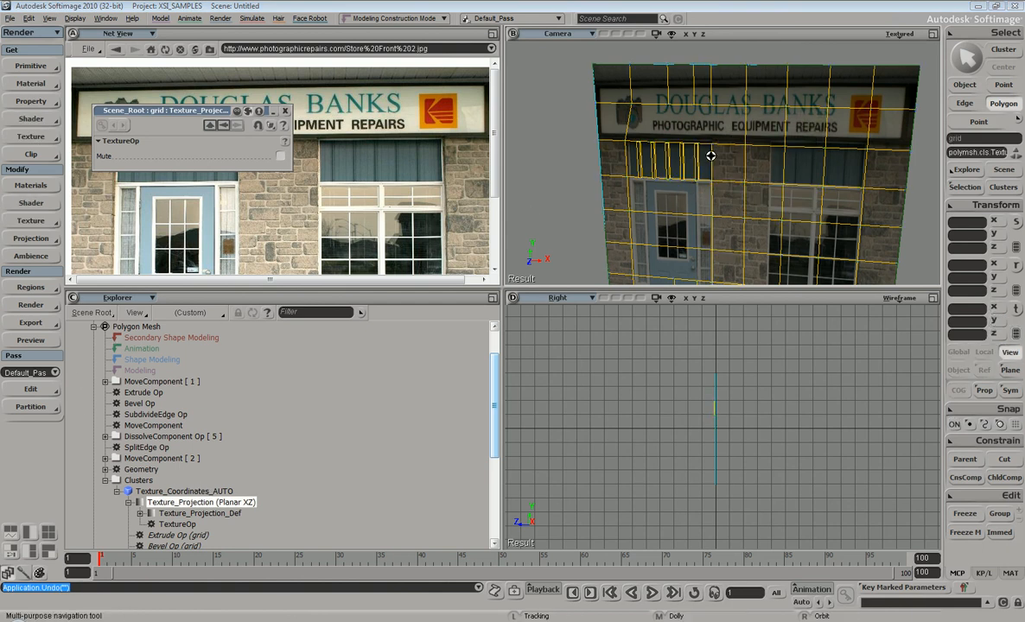
Step: Freeze the modeling operators on the grid and undo the test tweak made on the frozen mesh
{"action": "right_click_drag", "start_coordinate": [717, 156], "coordinate": [743, 189]}
{"action": "middle_click_drag", "start_coordinate": [744, 188], "coordinate": [767, 145]}
{"action": "key", "text": "m"}
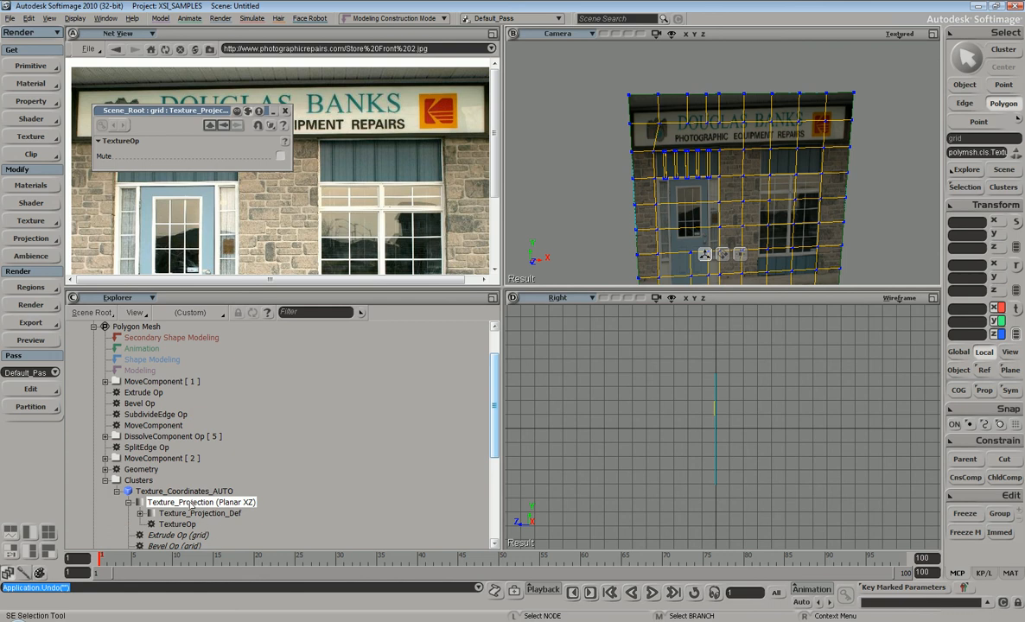
{"action": "left_click", "coordinate": [978, 535]}
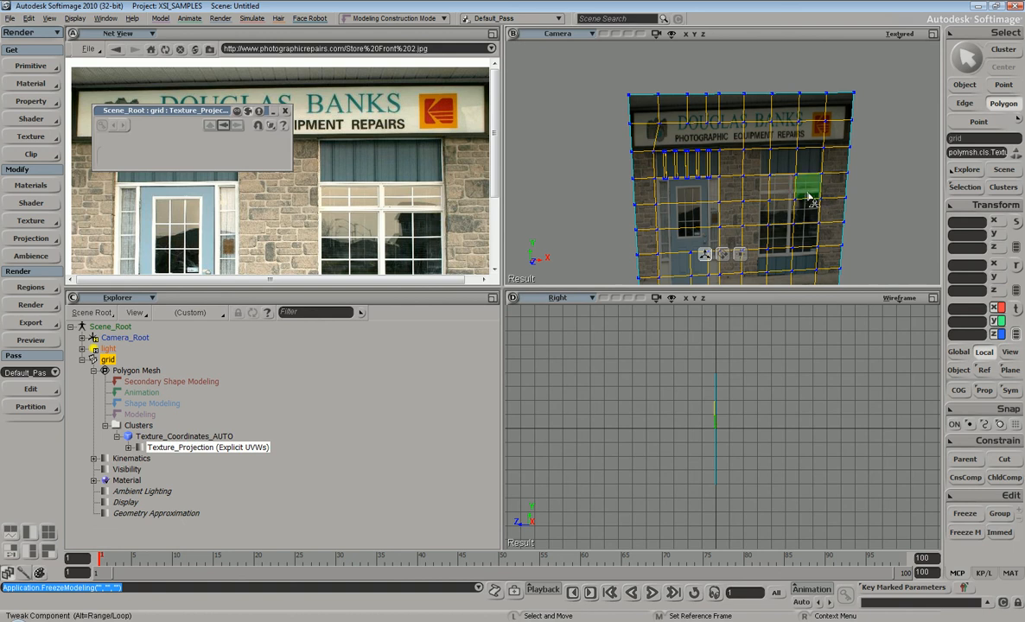
{"action": "key", "text": "ctrl+z"}
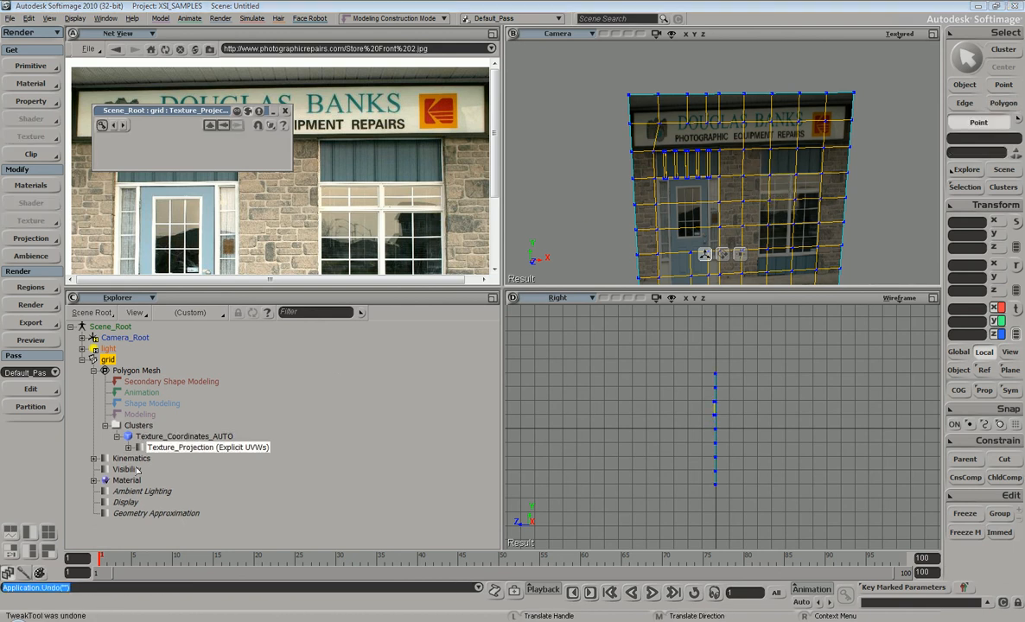
Step: Close the TextureOp properties, expand the grid's Texture_Projection (Explicit UVWs), and try to apply Swim to it
{"action": "left_click", "coordinate": [284, 112]}
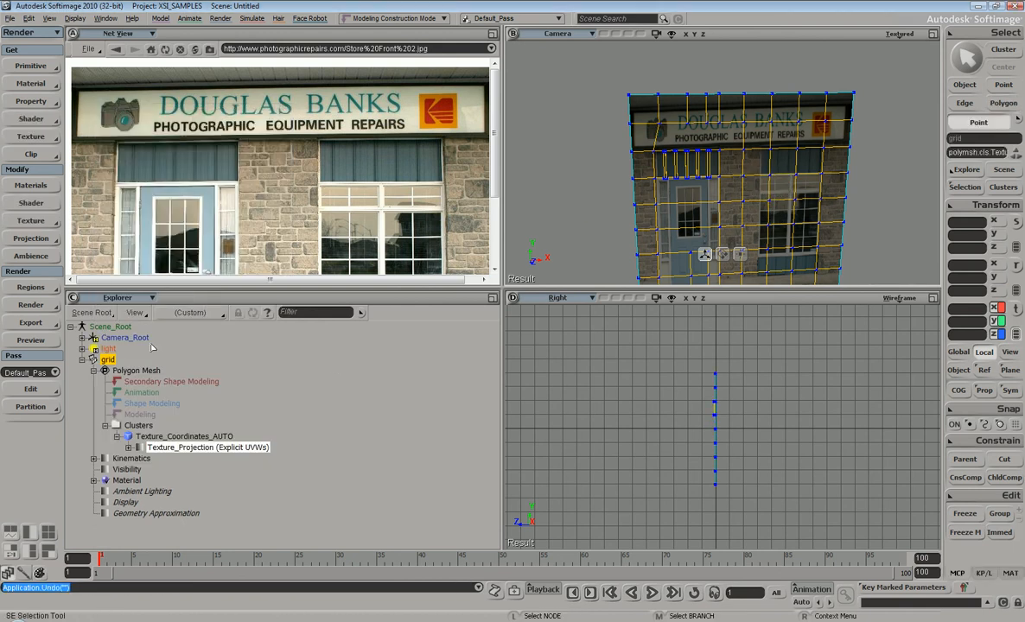
{"action": "left_click", "coordinate": [128, 450]}
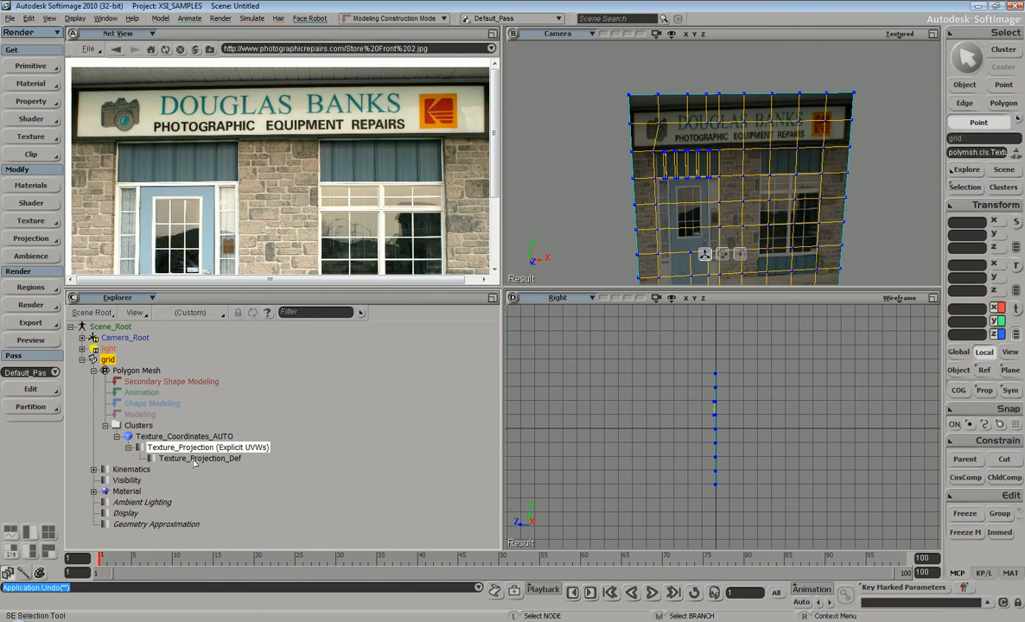
{"action": "left_click", "coordinate": [37, 244]}
{"action": "left_click", "coordinate": [90, 251]}
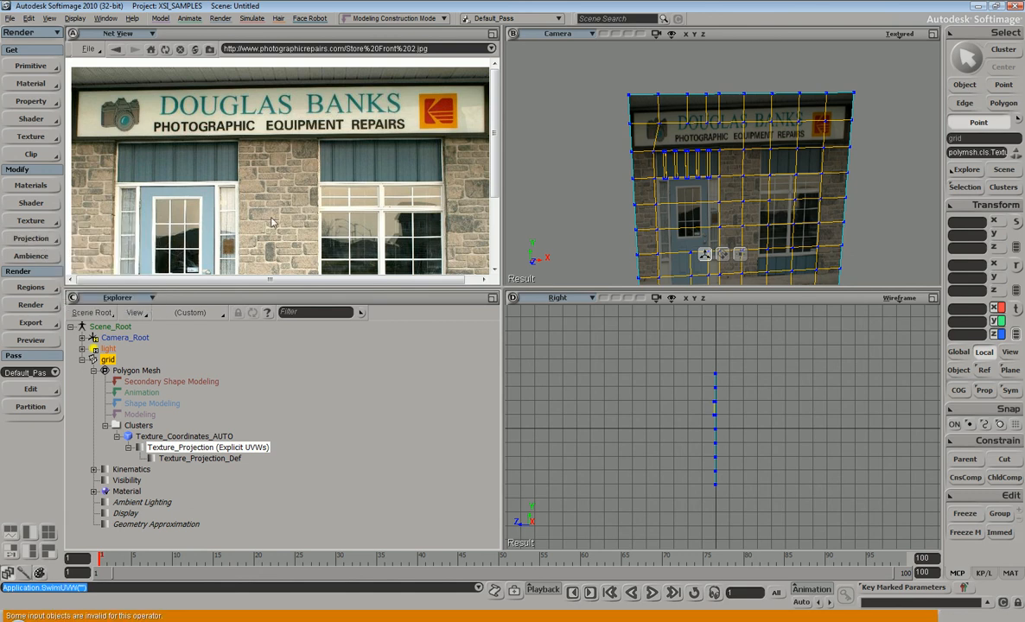
Step: Tweak the mesh near the window's upper corner to test the frozen texture projection, and undo the tweak
{"action": "left_click_drag", "start_coordinate": [760, 168], "coordinate": [765, 192]}
{"action": "key", "text": "ctrl+z"}
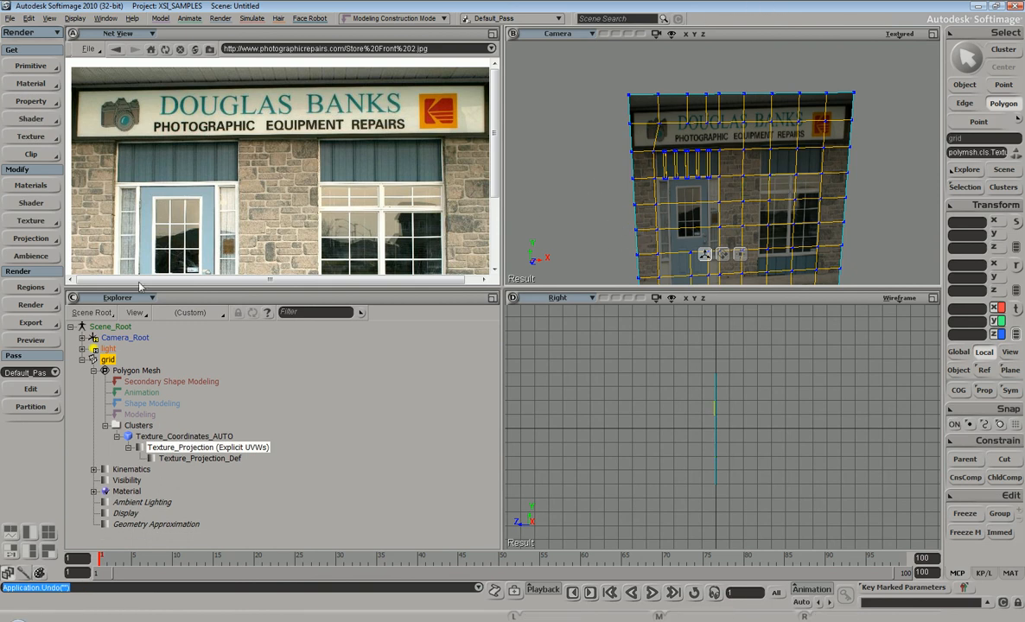
{"action": "key", "text": "s"}
{"action": "right_click_drag", "start_coordinate": [696, 142], "coordinate": [638, 105]}
{"action": "key", "text": "s"}
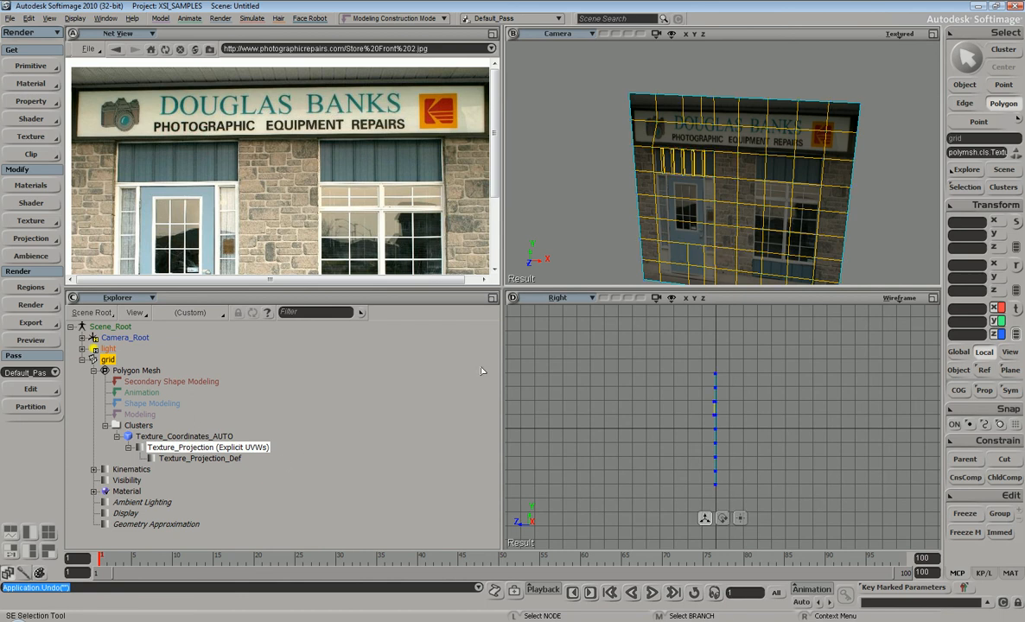
{"action": "key", "text": "s"}
{"action": "right_click_drag", "start_coordinate": [755, 208], "coordinate": [734, 178]}
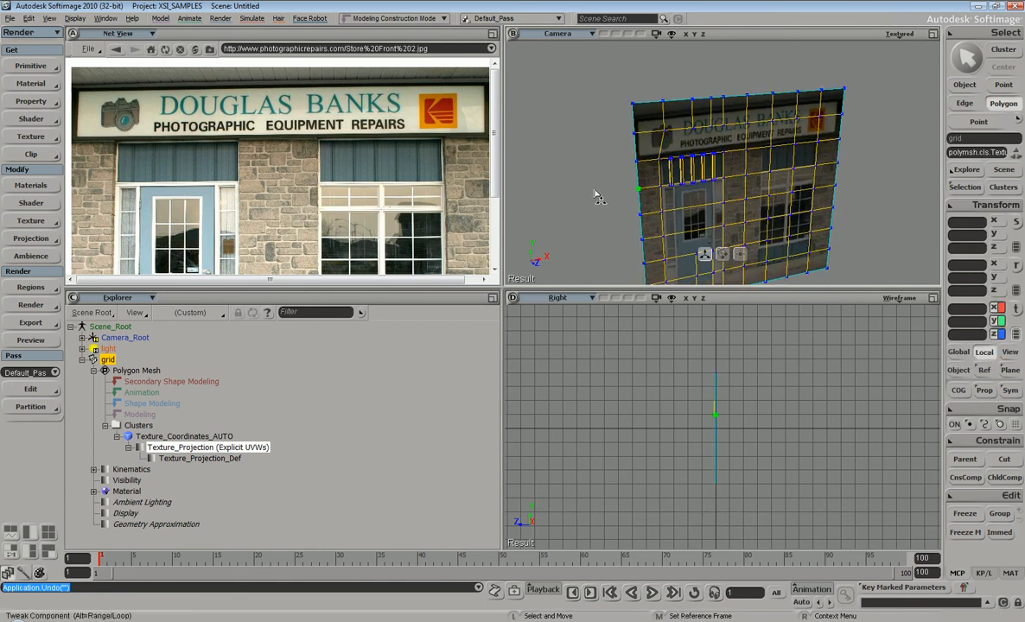